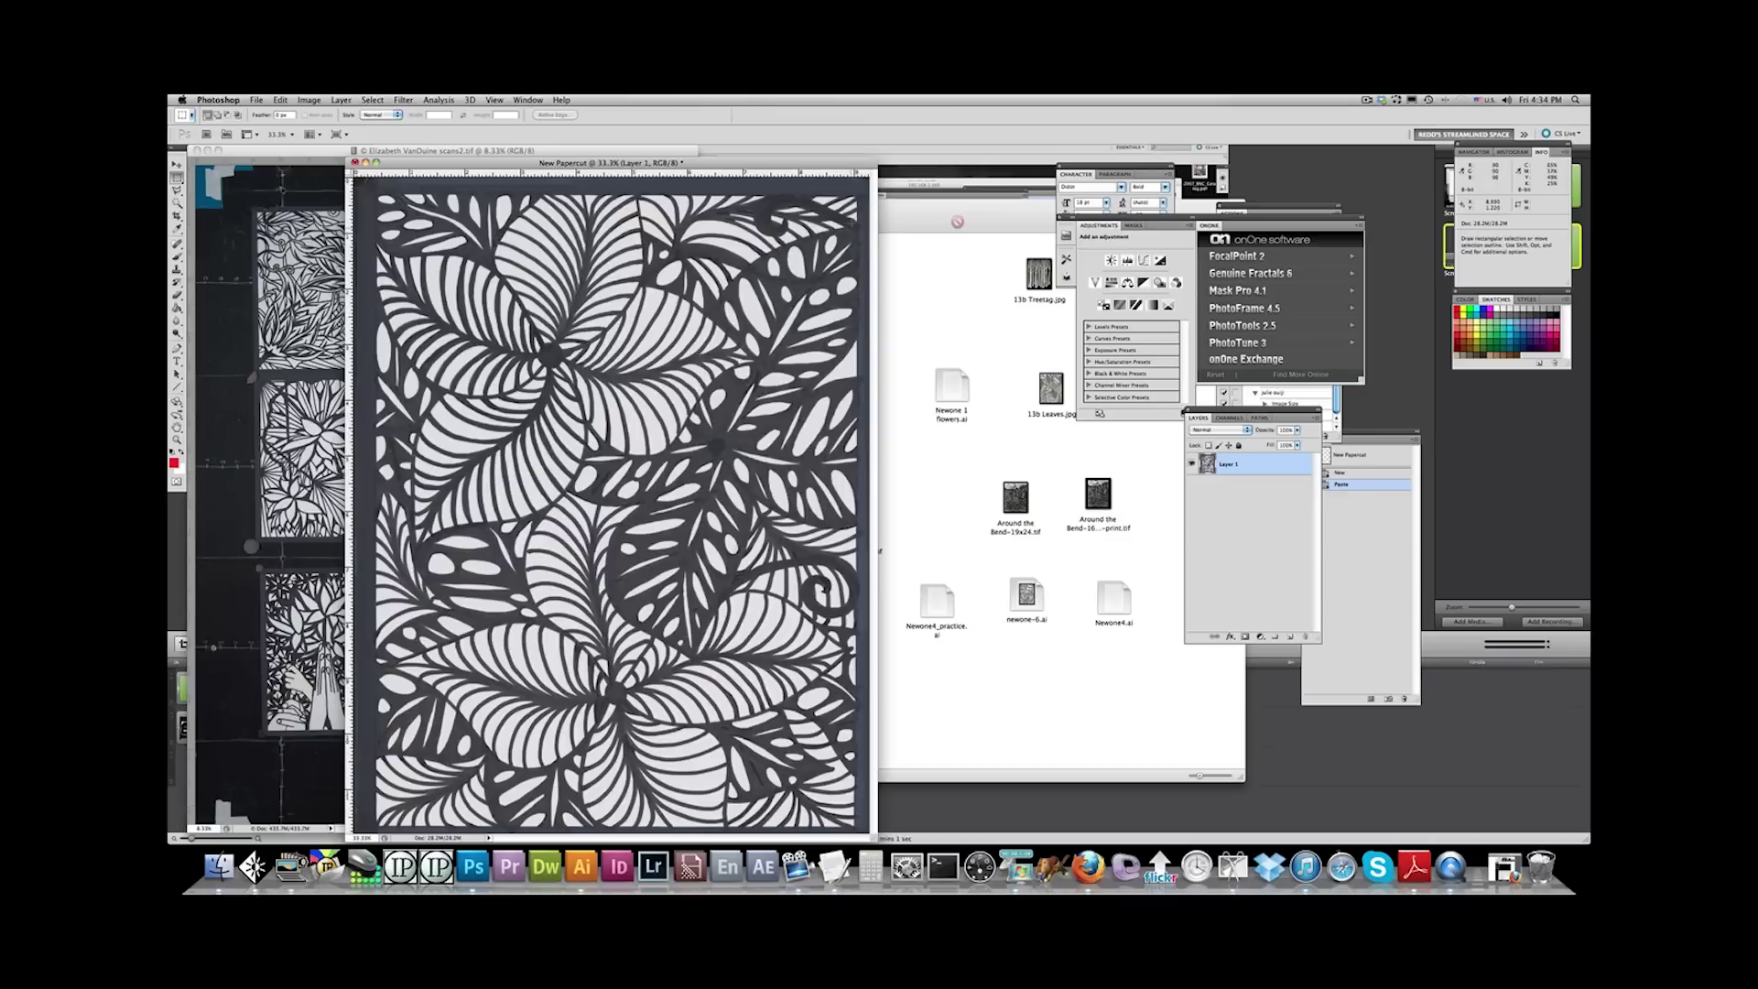
Move the New Papercut image window into clear view beside the other windows
{"action": "left_click_drag", "start_coordinate": [815, 165], "coordinate": [887, 153]}
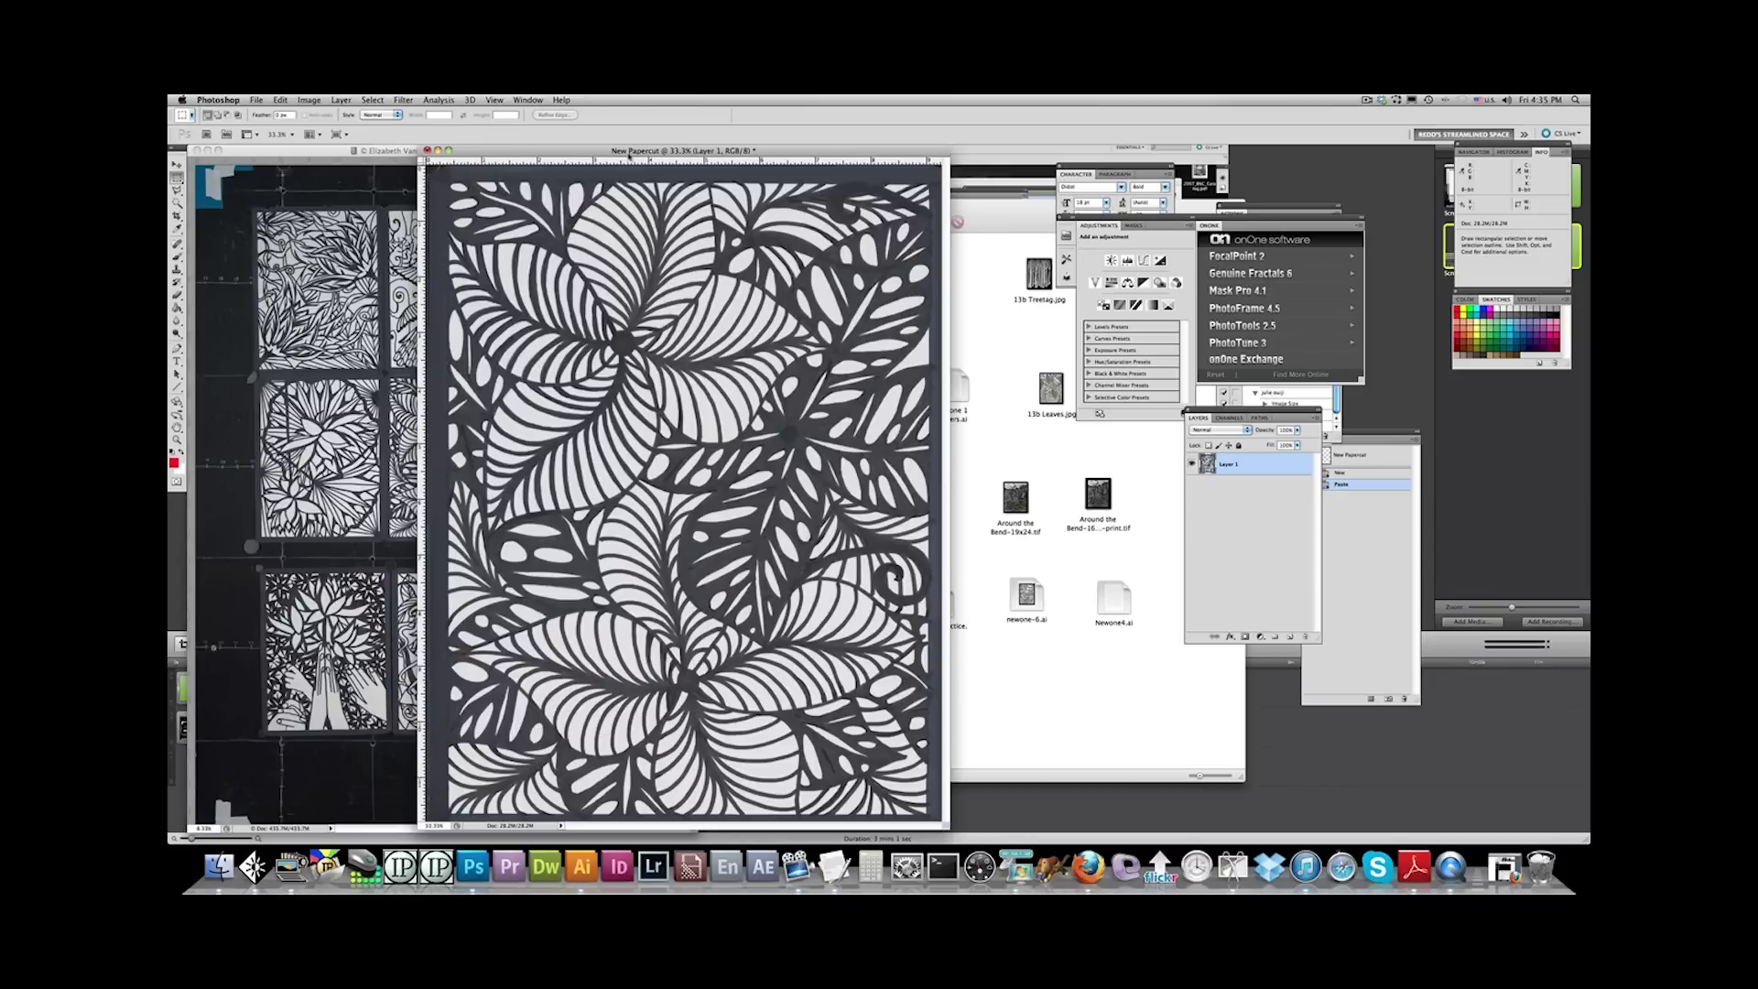
{"action": "left_click_drag", "start_coordinate": [616, 151], "coordinate": [623, 146]}
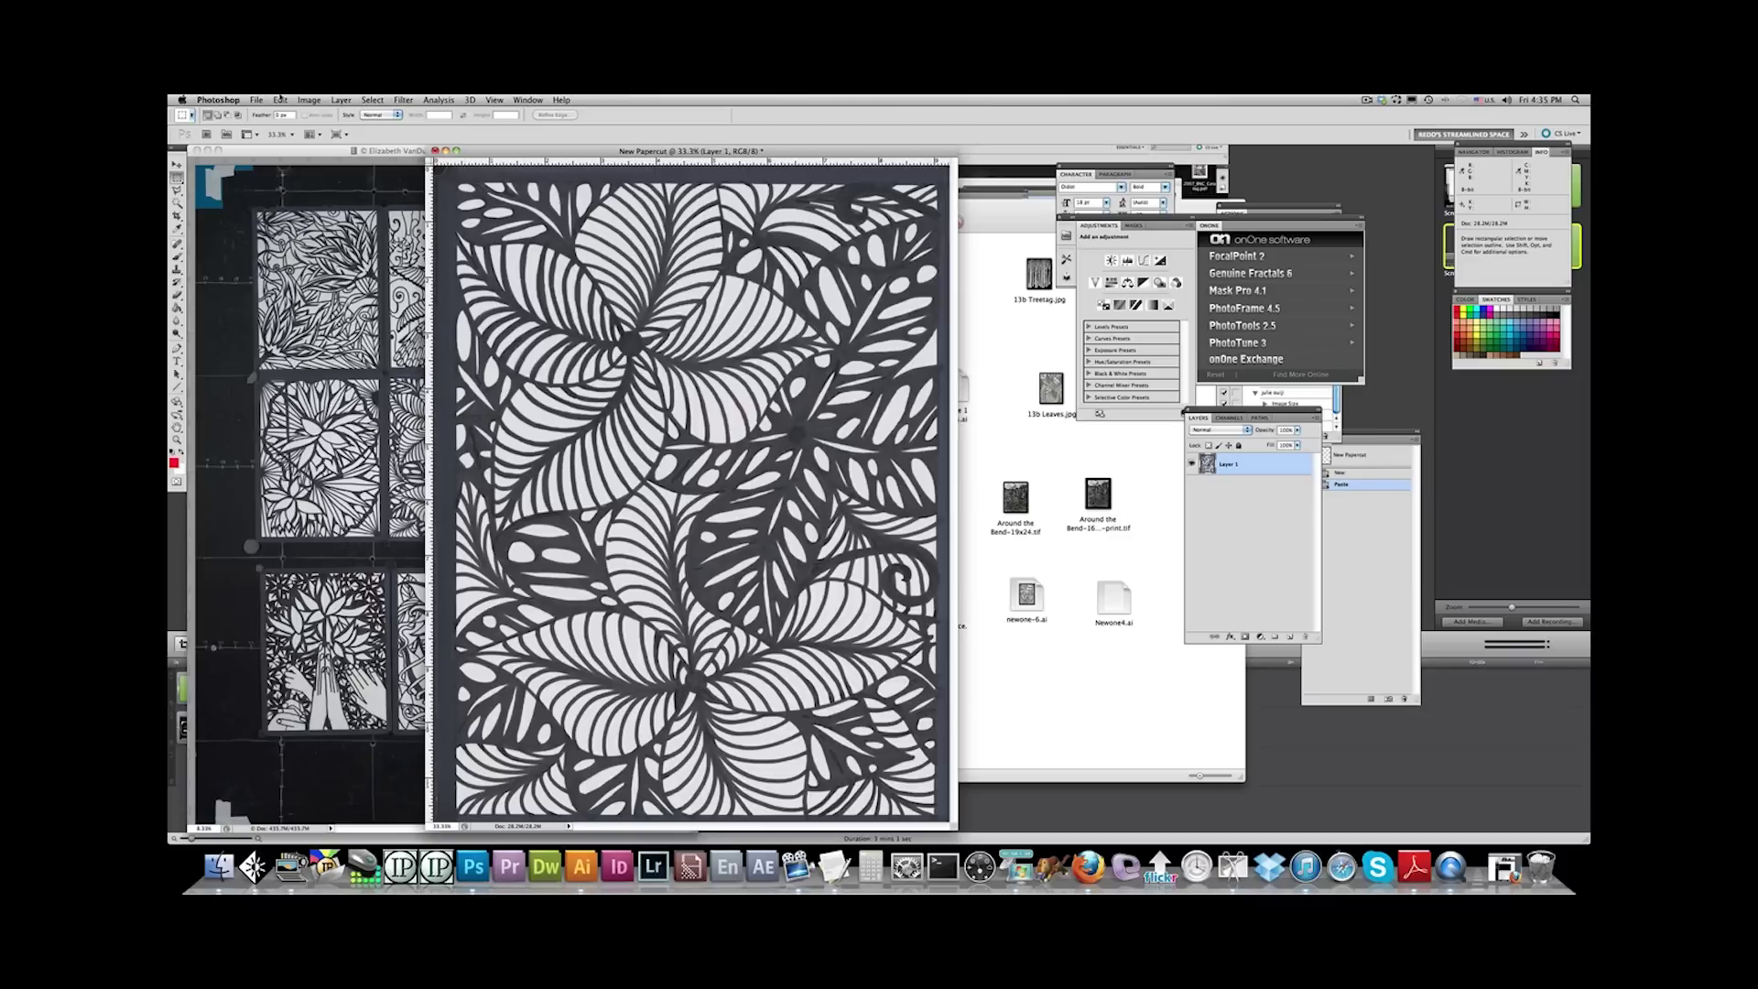
{"action": "left_click", "coordinate": [372, 100]}
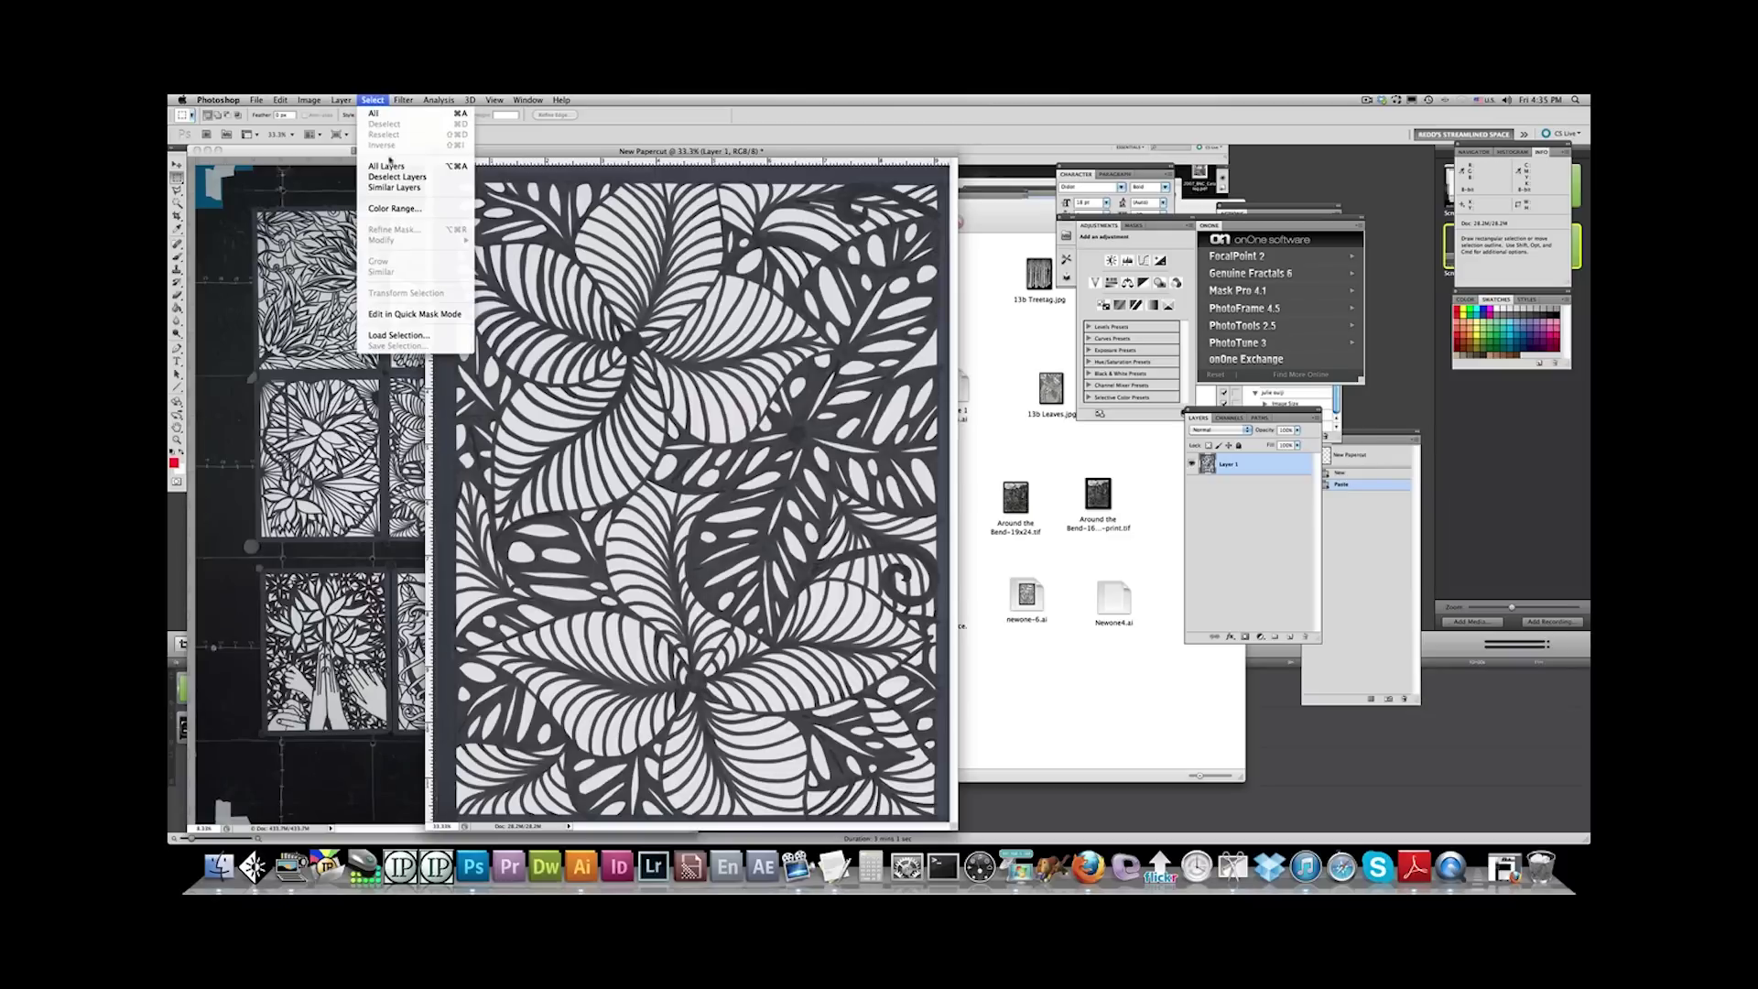
Select the white paper areas with Color Range at Fuzziness 136
{"action": "left_click", "coordinate": [396, 209]}
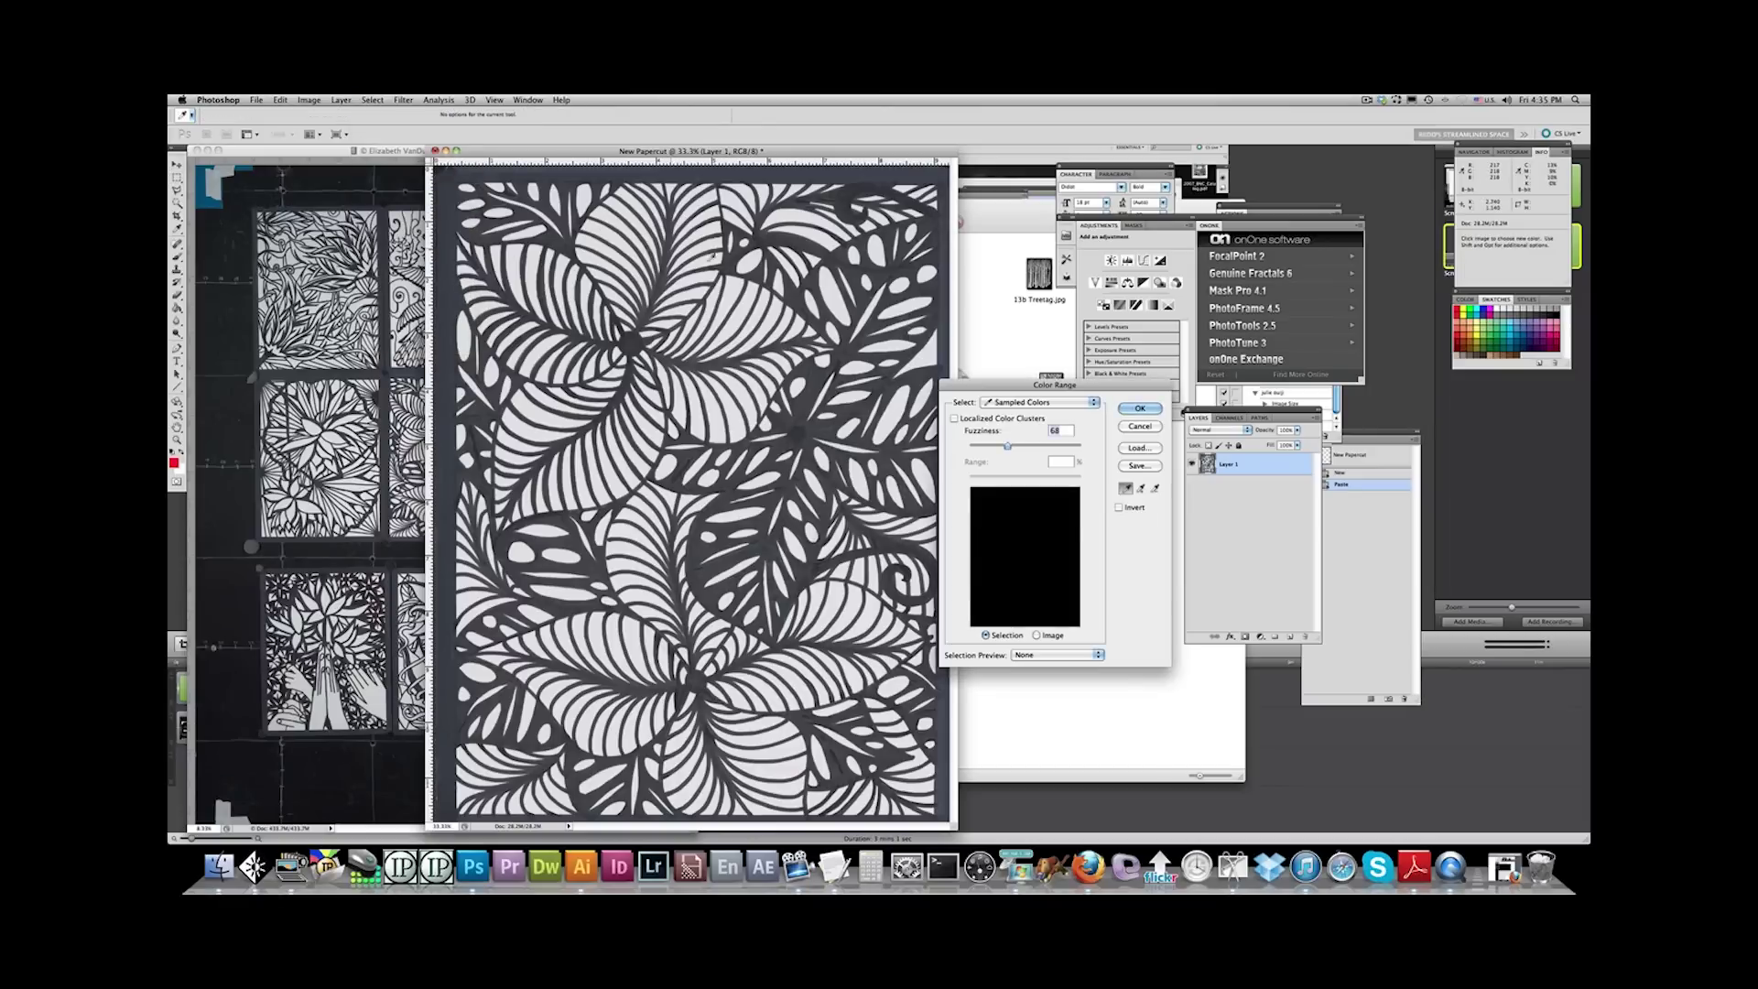
{"action": "left_click_drag", "start_coordinate": [1009, 446], "coordinate": [1045, 446]}
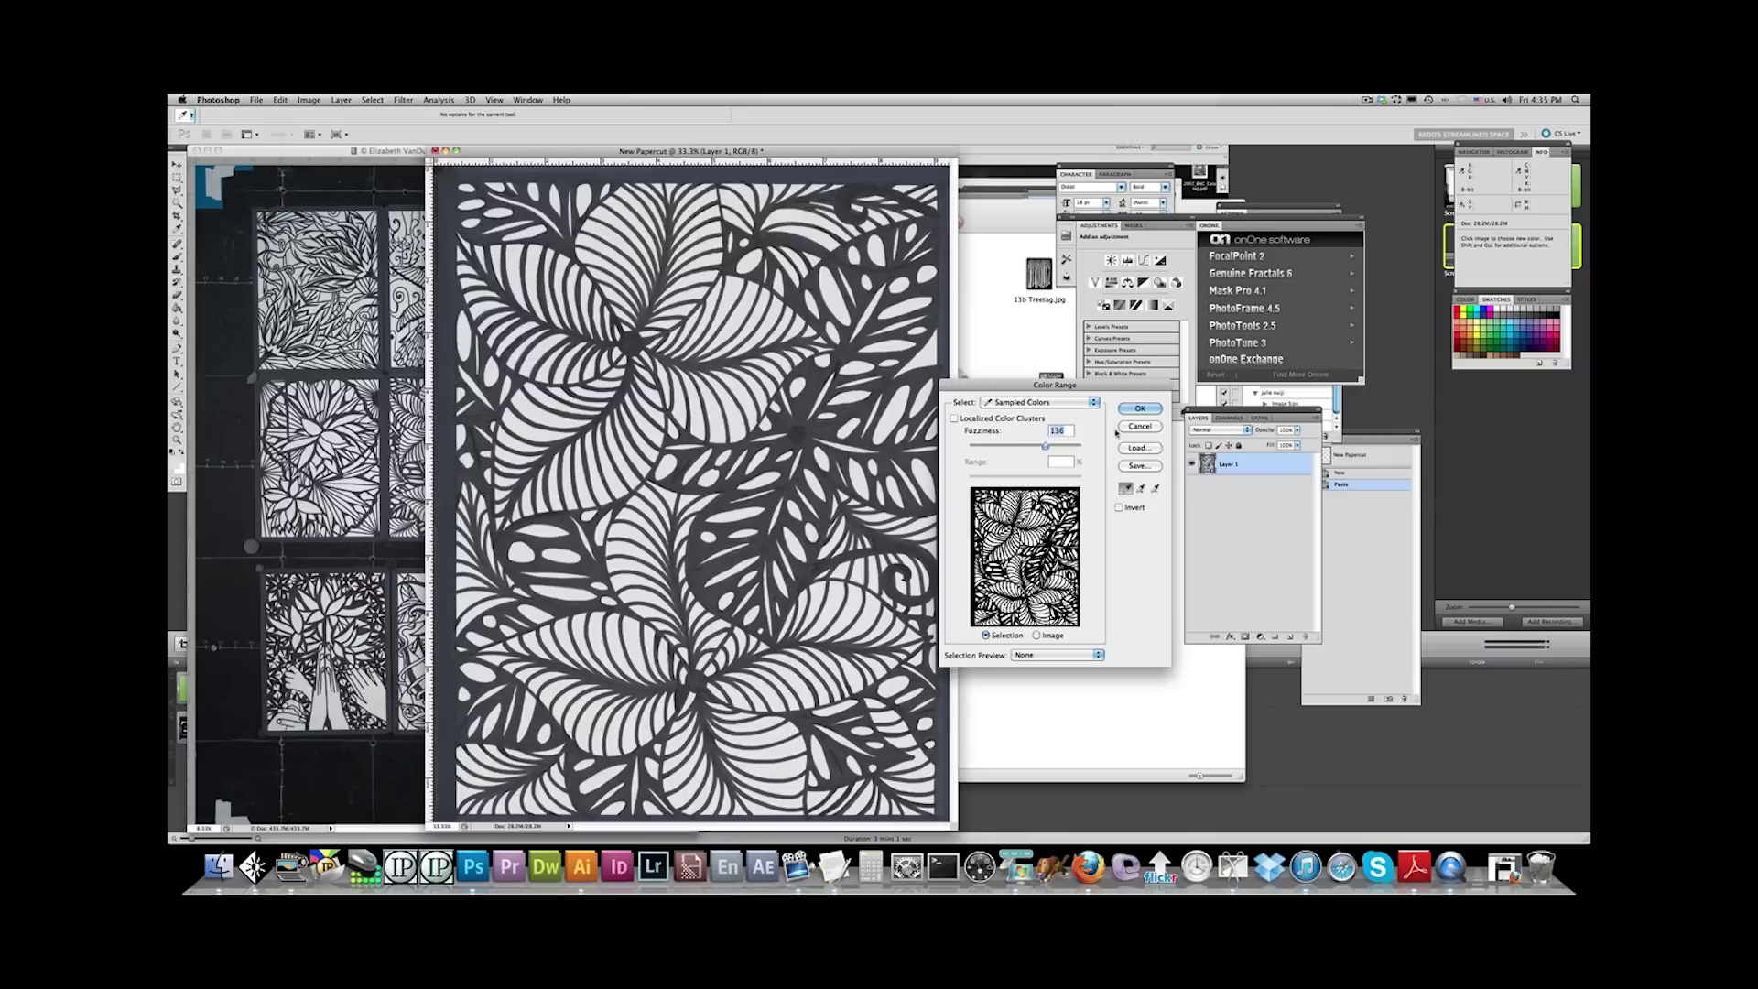
{"action": "left_click", "coordinate": [1144, 409]}
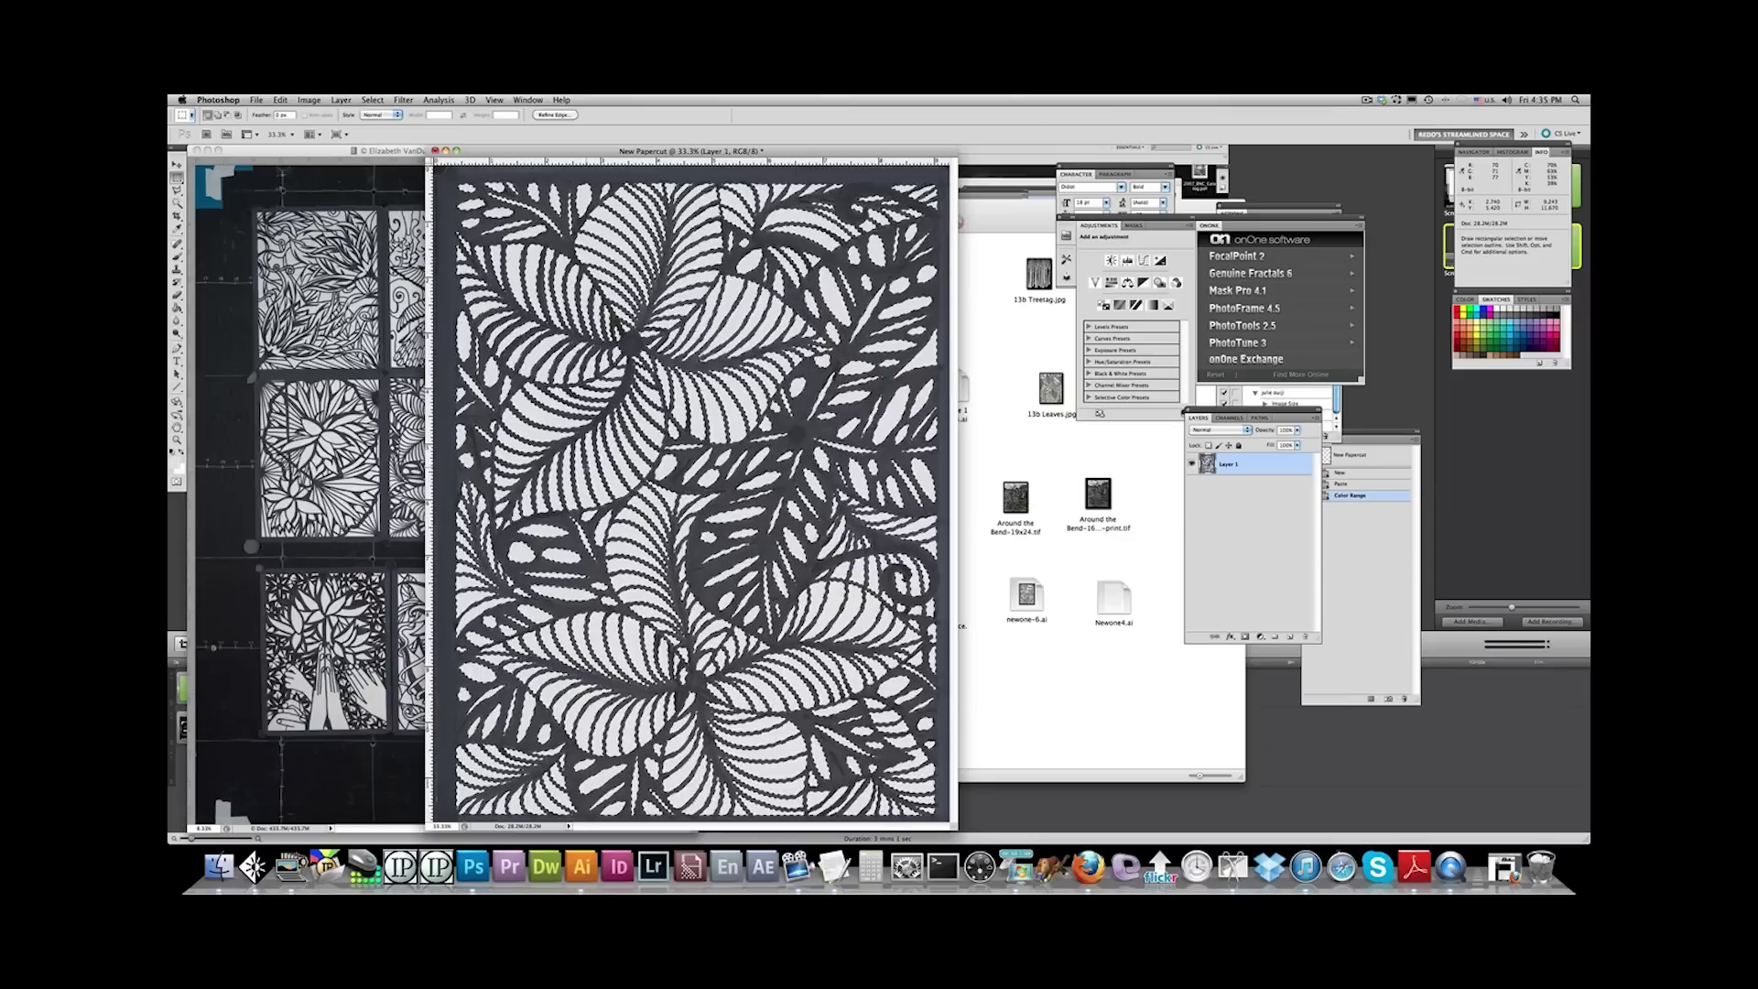
Fill the selected light areas of the papercut with White
{"action": "key", "text": "i"}
{"action": "key", "text": "shift+BackSpace"}
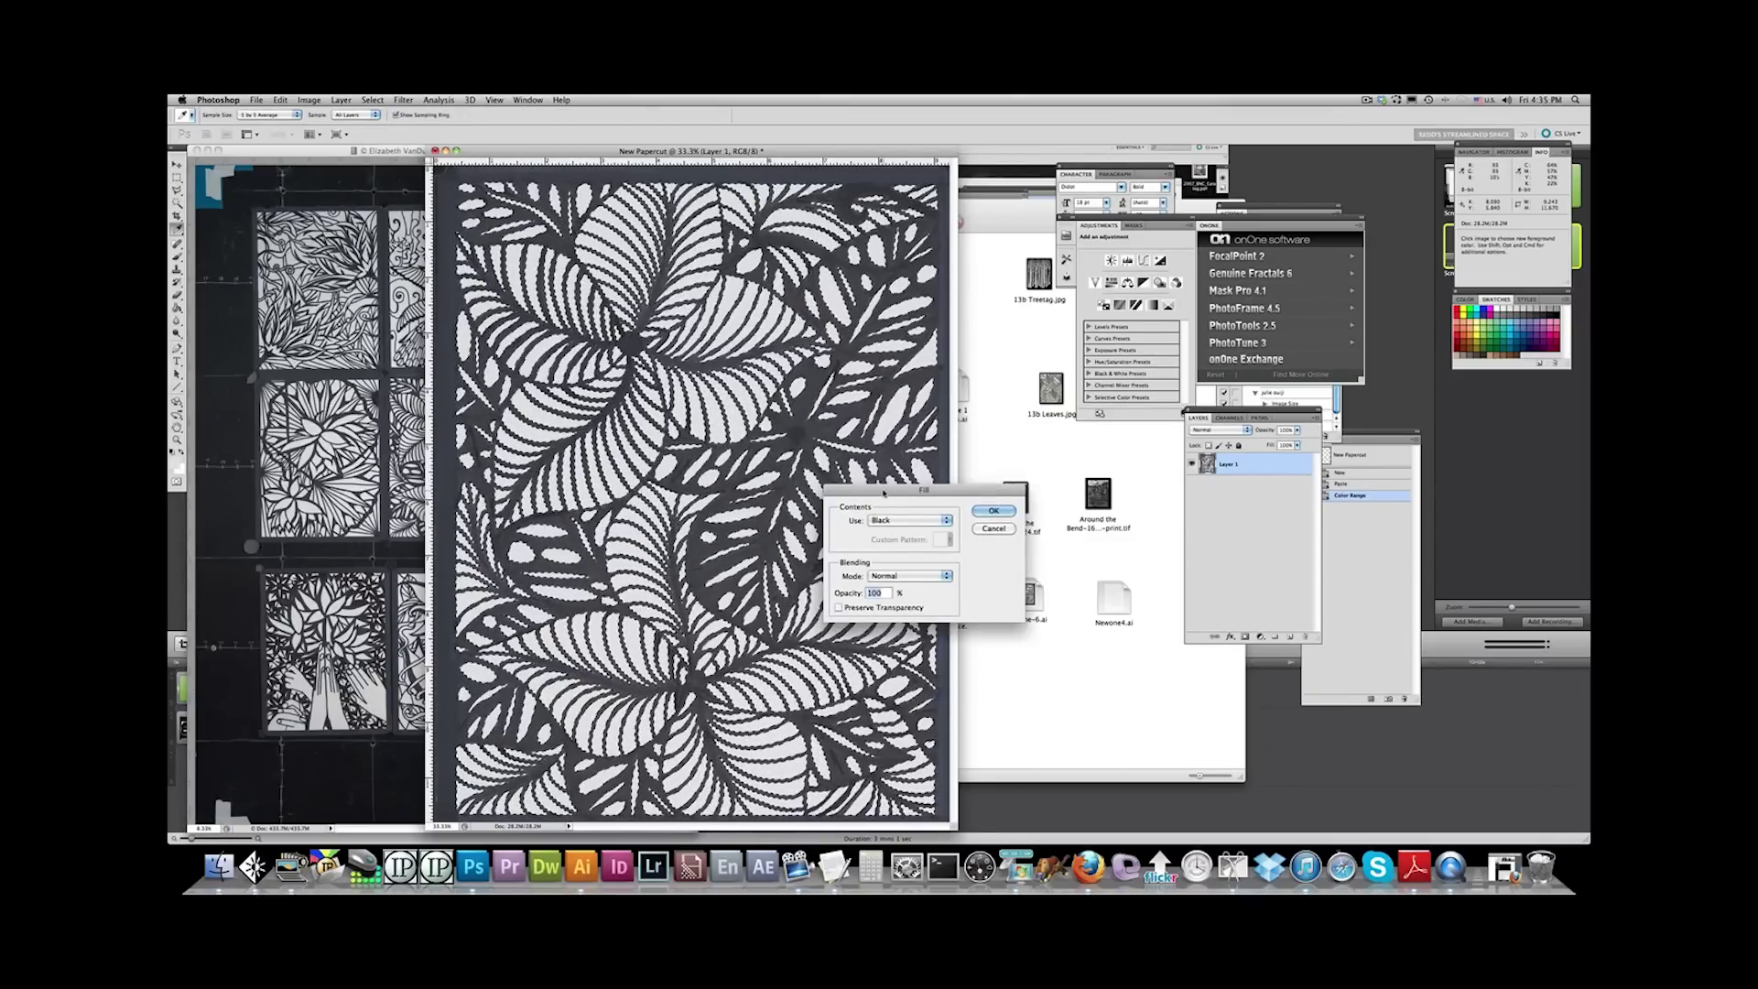
{"action": "left_click_drag", "start_coordinate": [883, 493], "coordinate": [892, 338]}
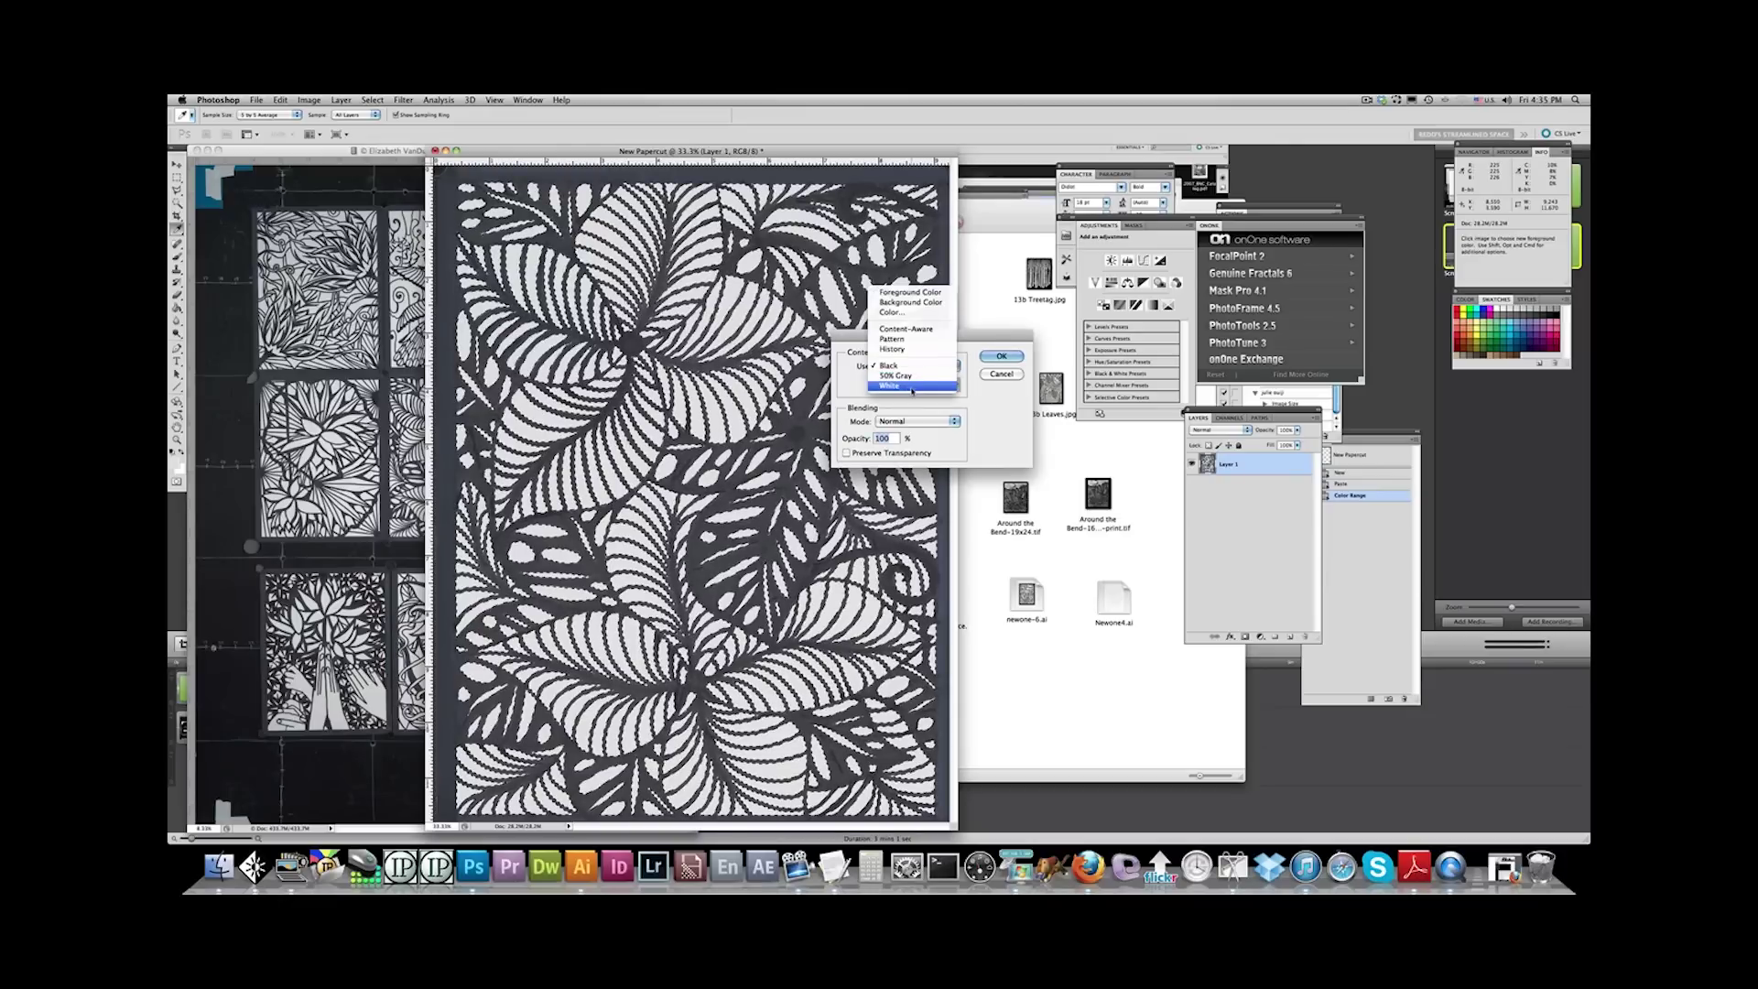
{"action": "left_click", "coordinate": [912, 390]}
{"action": "key", "text": "Return"}
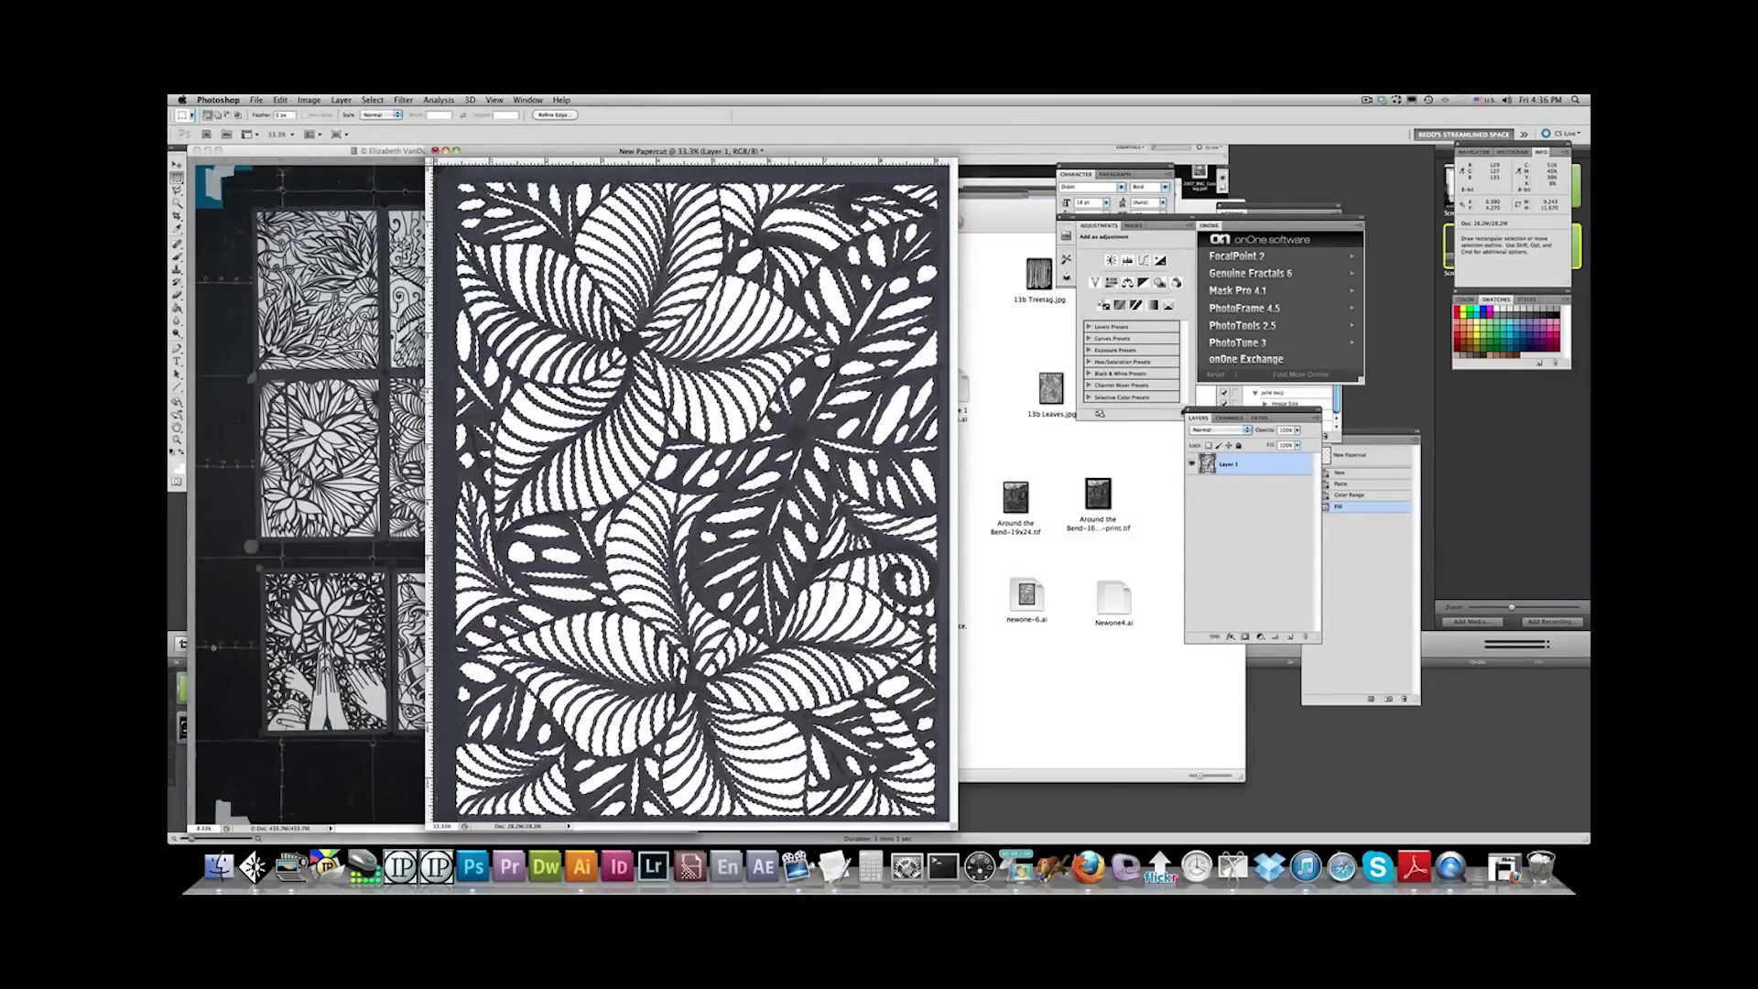
Invert the selection and fill the dark background areas with Black
{"action": "key", "text": "super+shift"}
{"action": "key", "text": "super+shift+i"}
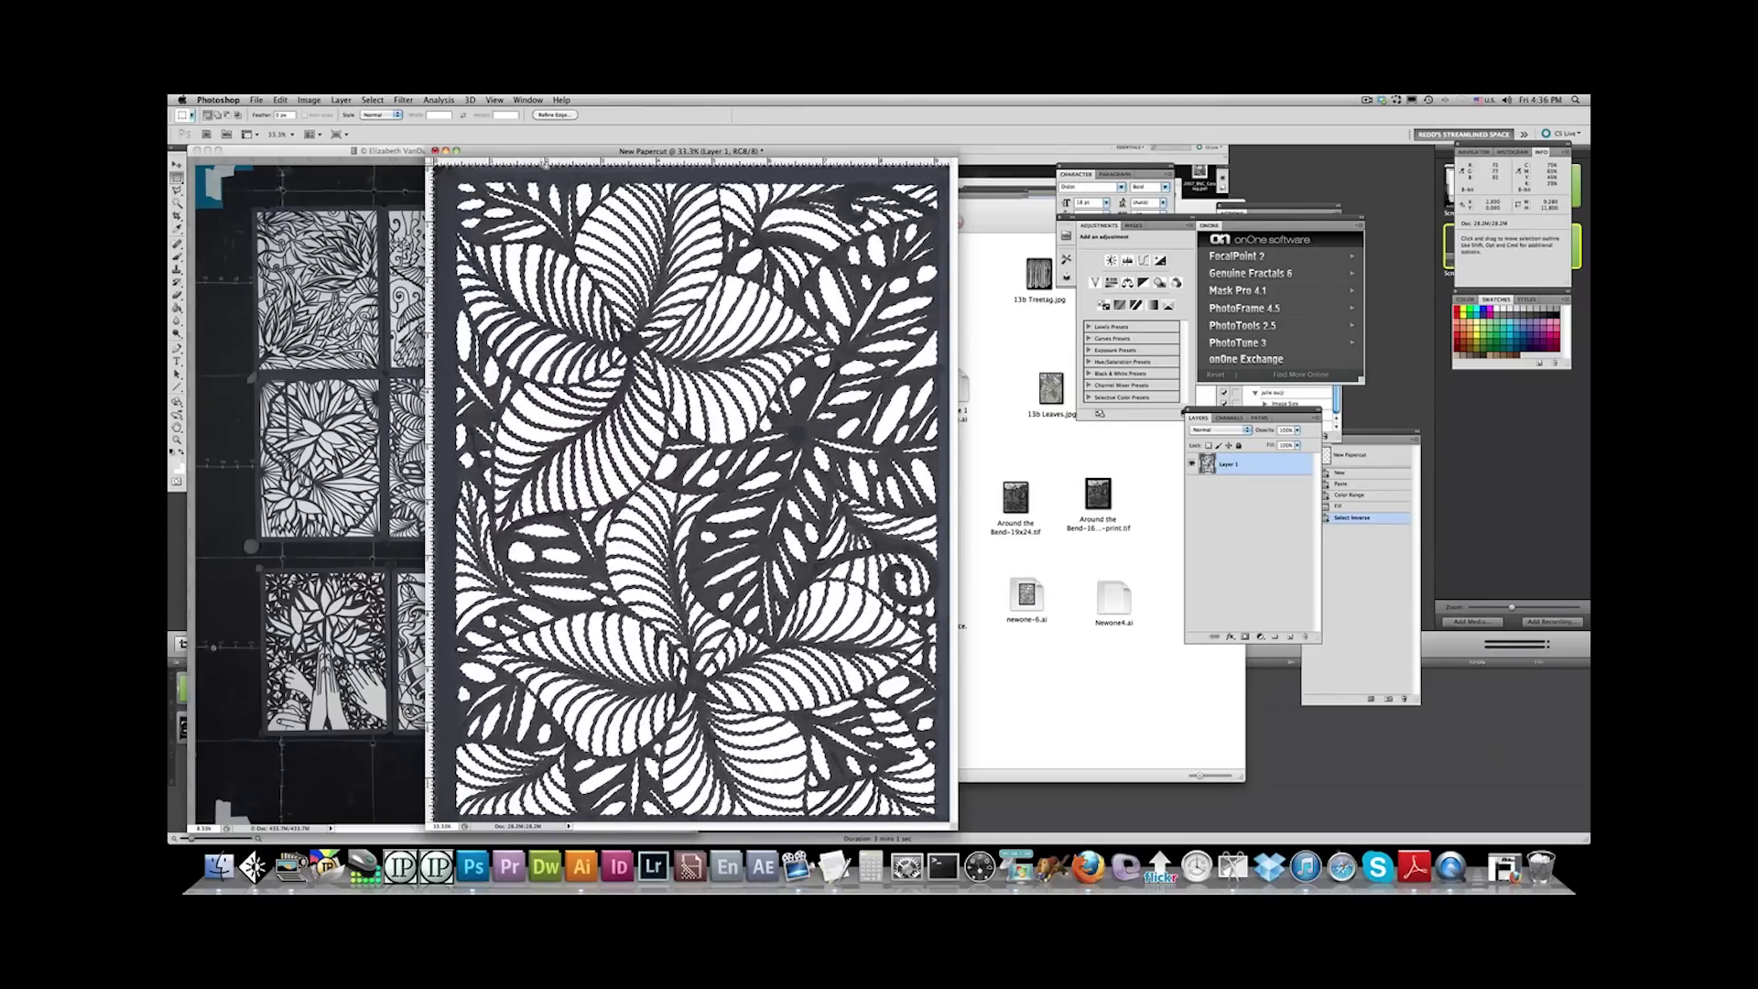
{"action": "key", "text": "shift+BackSpace"}
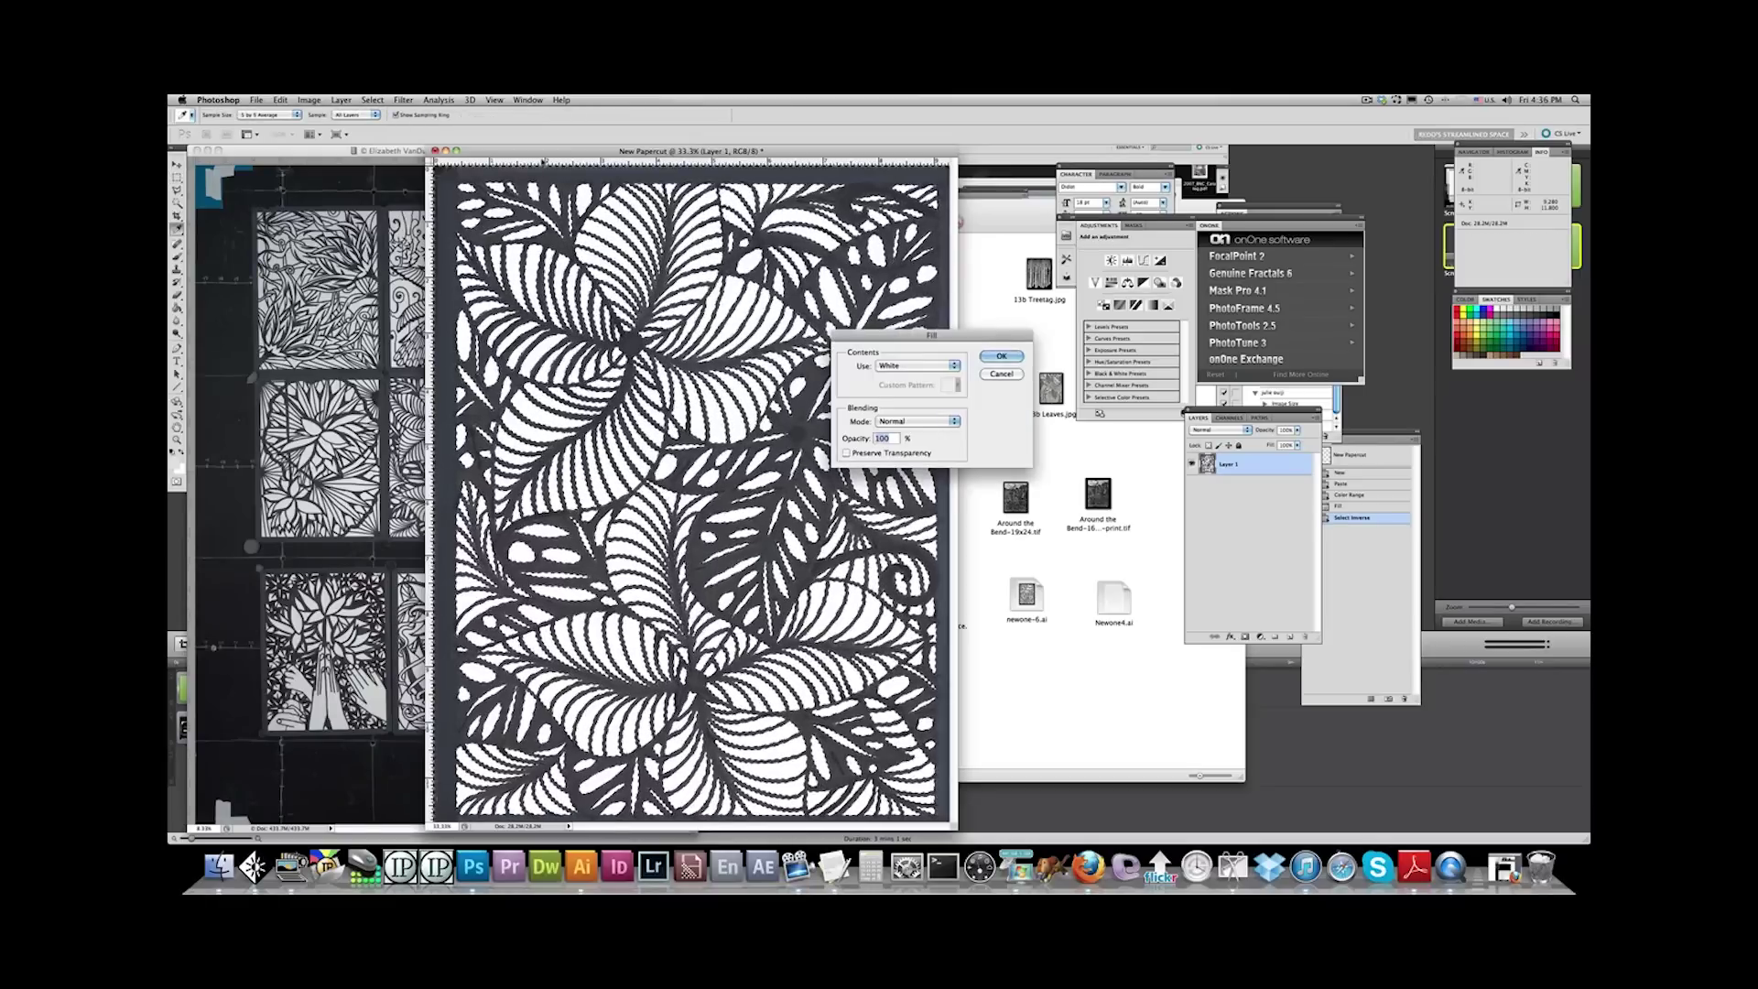
{"action": "left_click", "coordinate": [929, 366]}
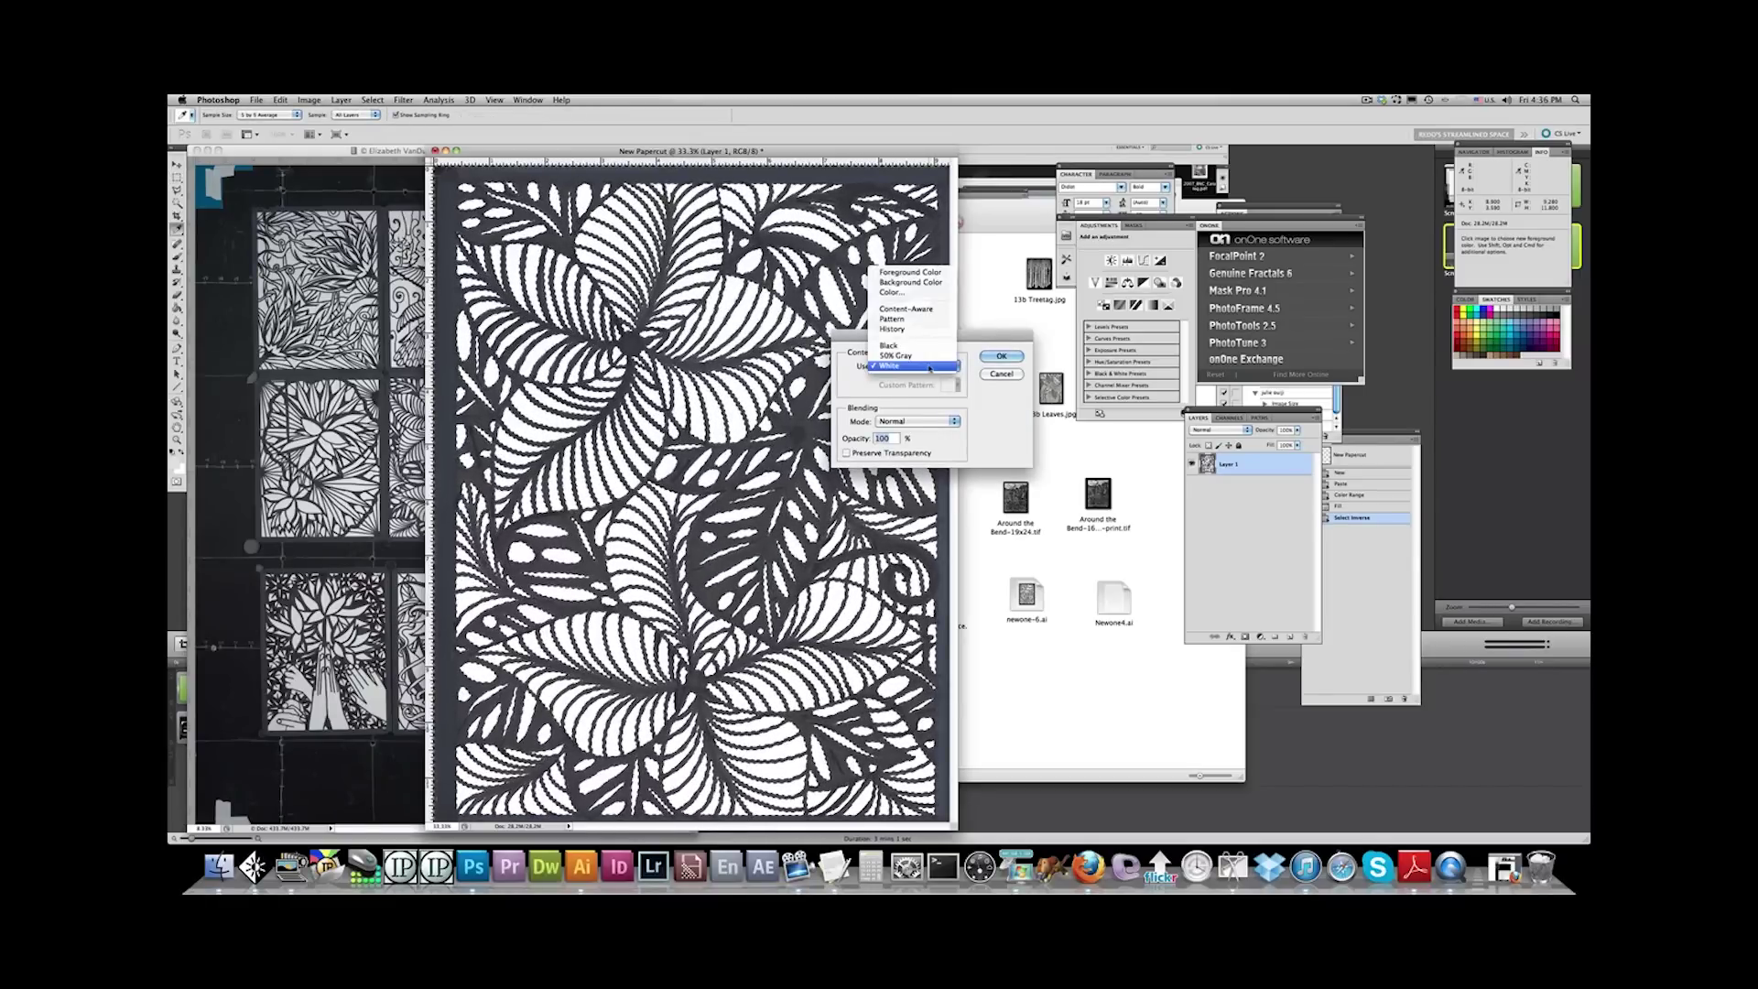
{"action": "left_click", "coordinate": [1003, 357]}
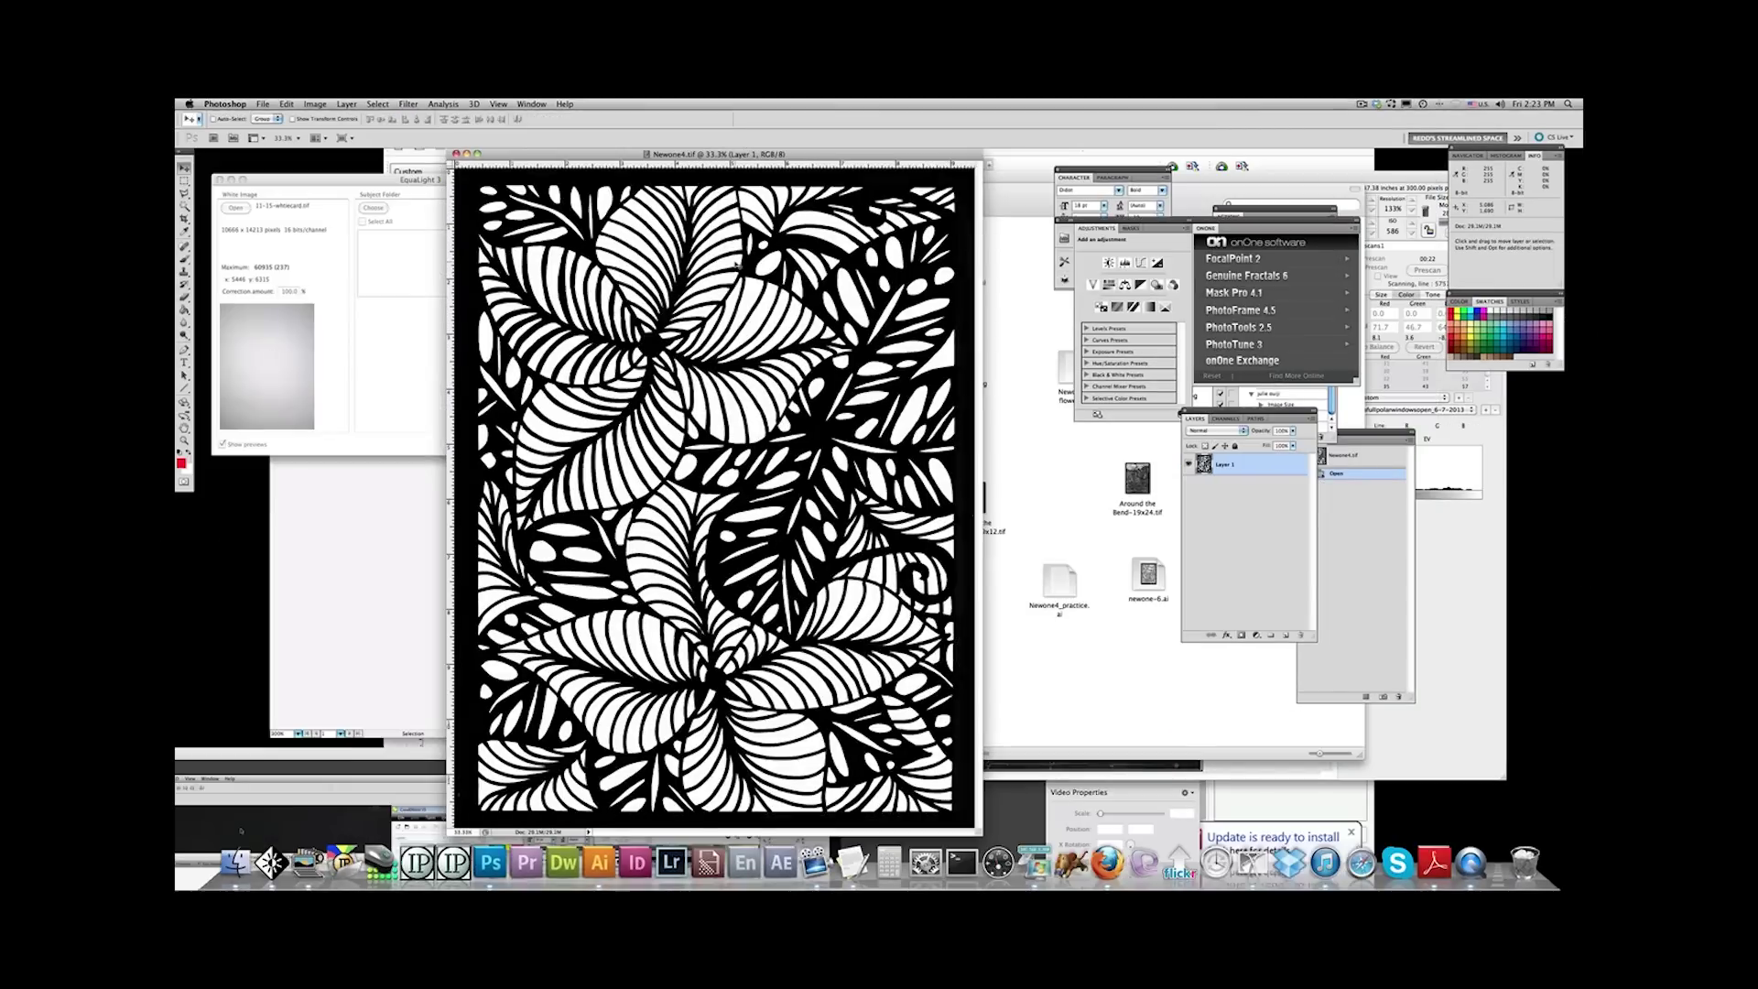
{"action": "key", "text": "super+equal"}
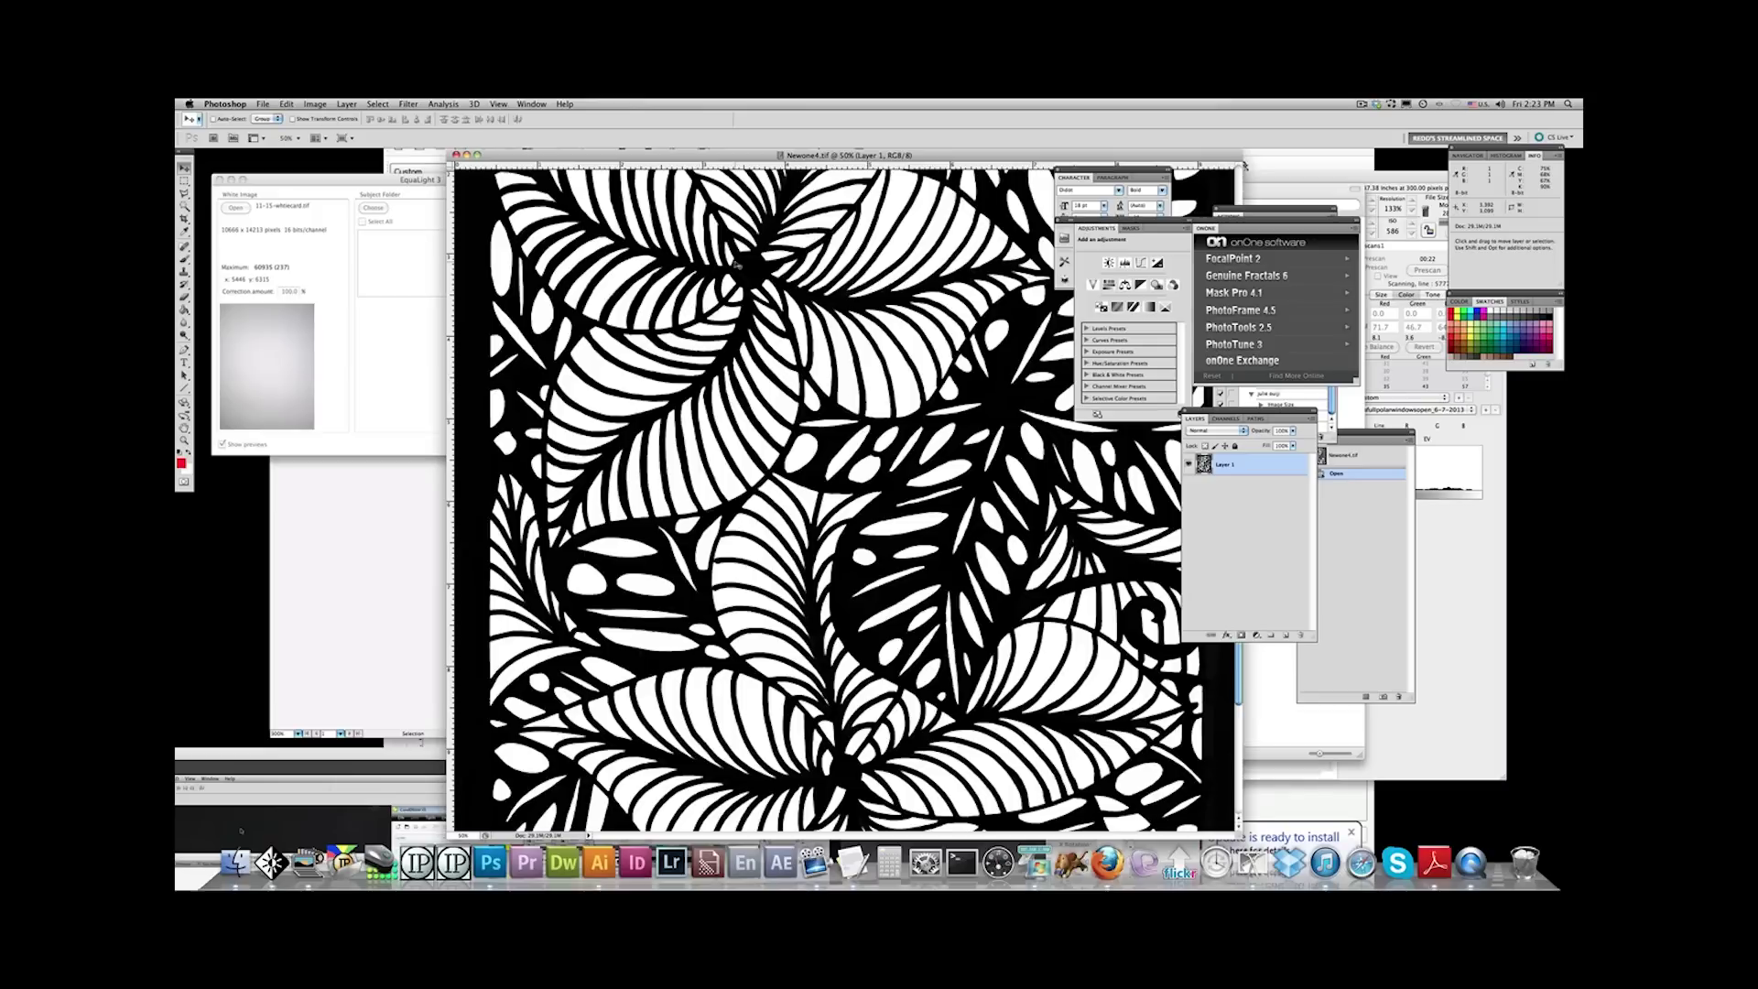
{"action": "key", "text": "super+equal"}
{"action": "key", "text": "super+equal"}
{"action": "key", "text": "super+equal"}
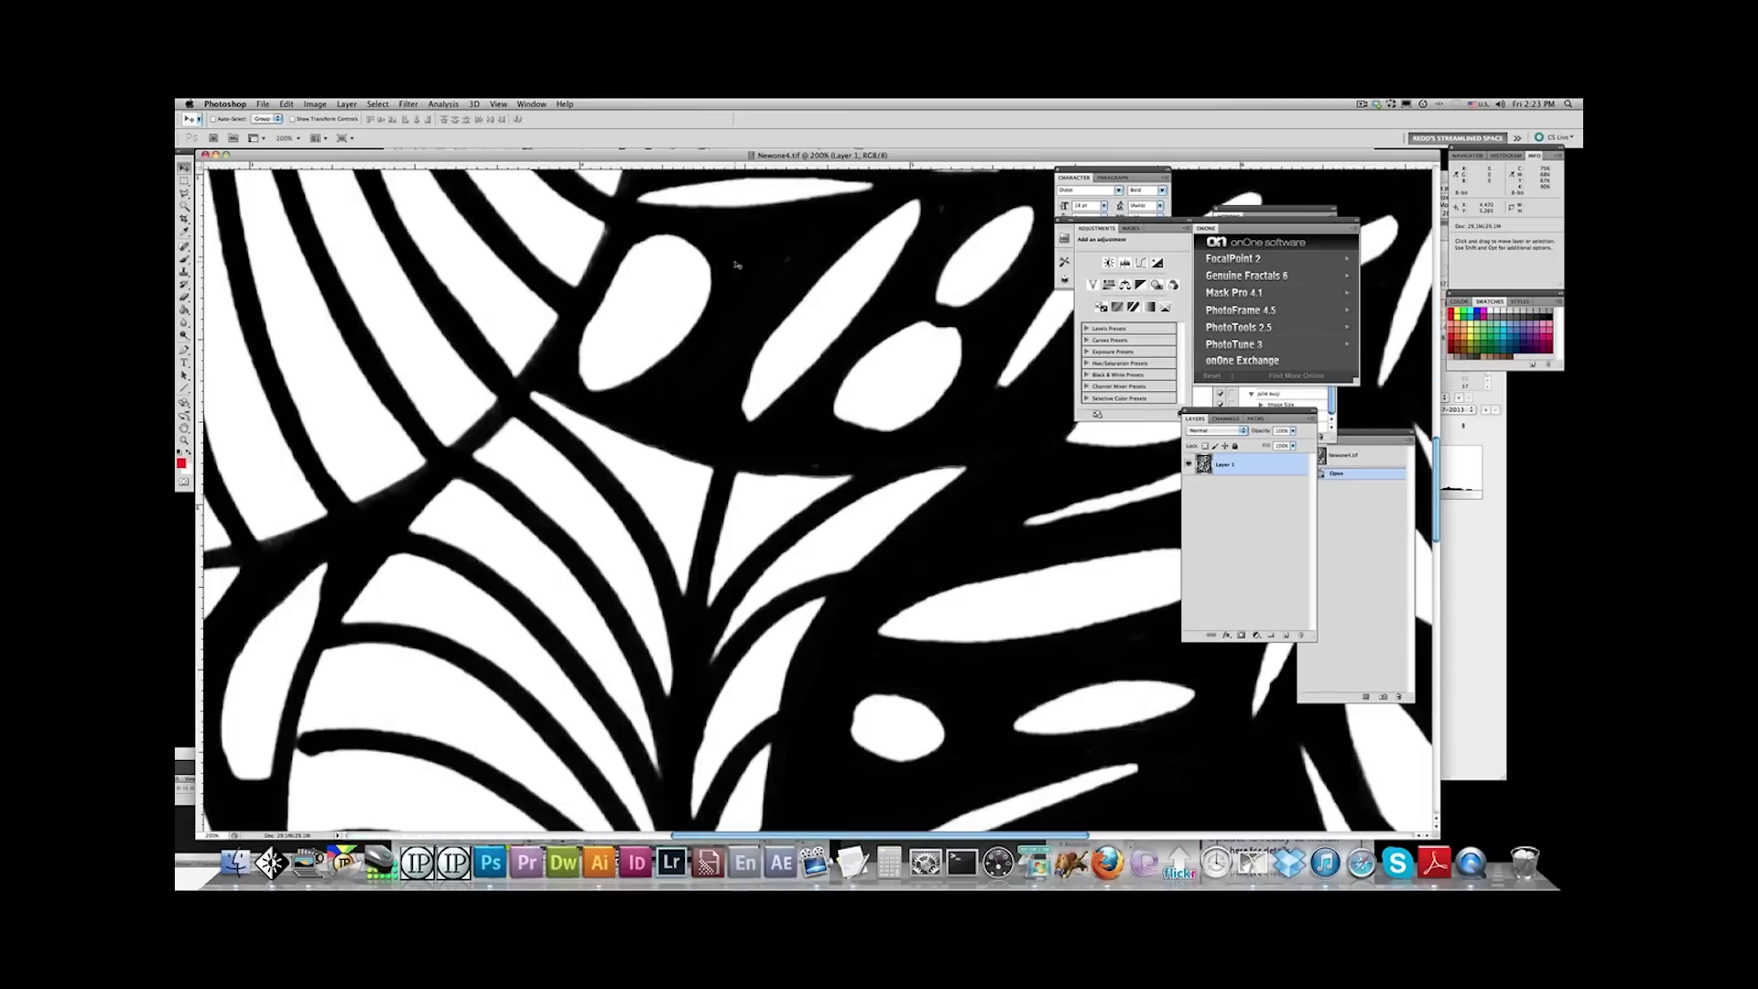
{"action": "key", "text": "super+minus"}
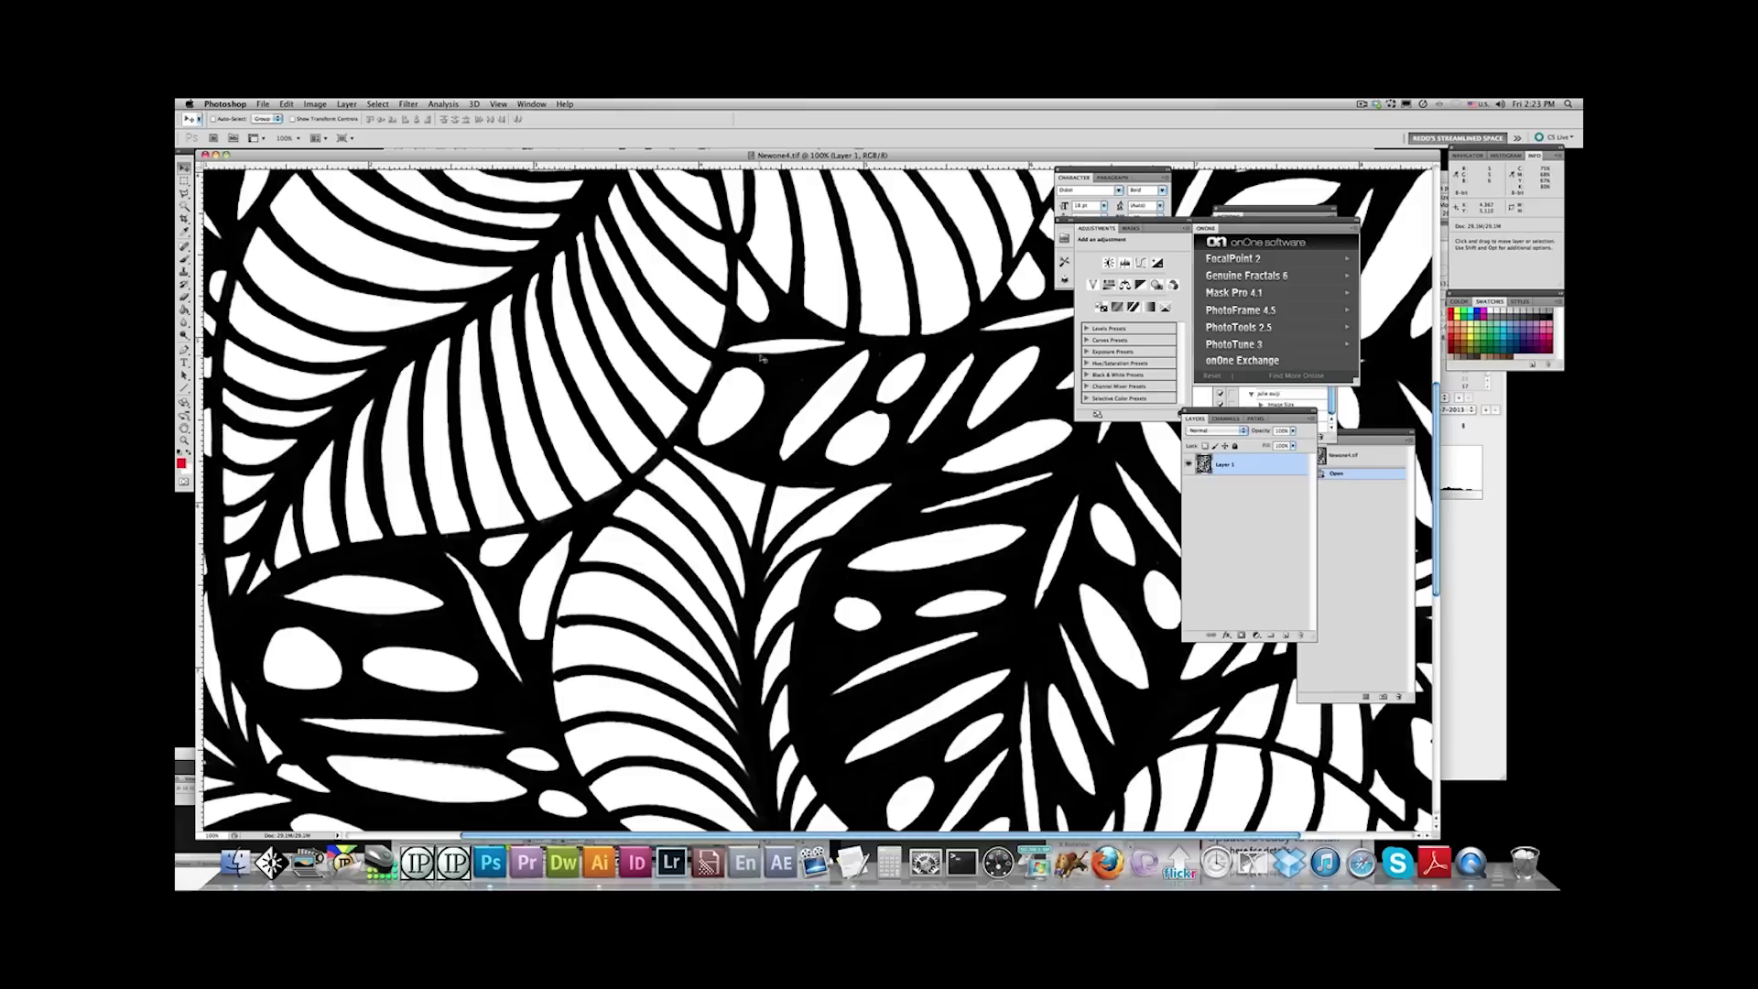
{"action": "key", "text": "super+minus"}
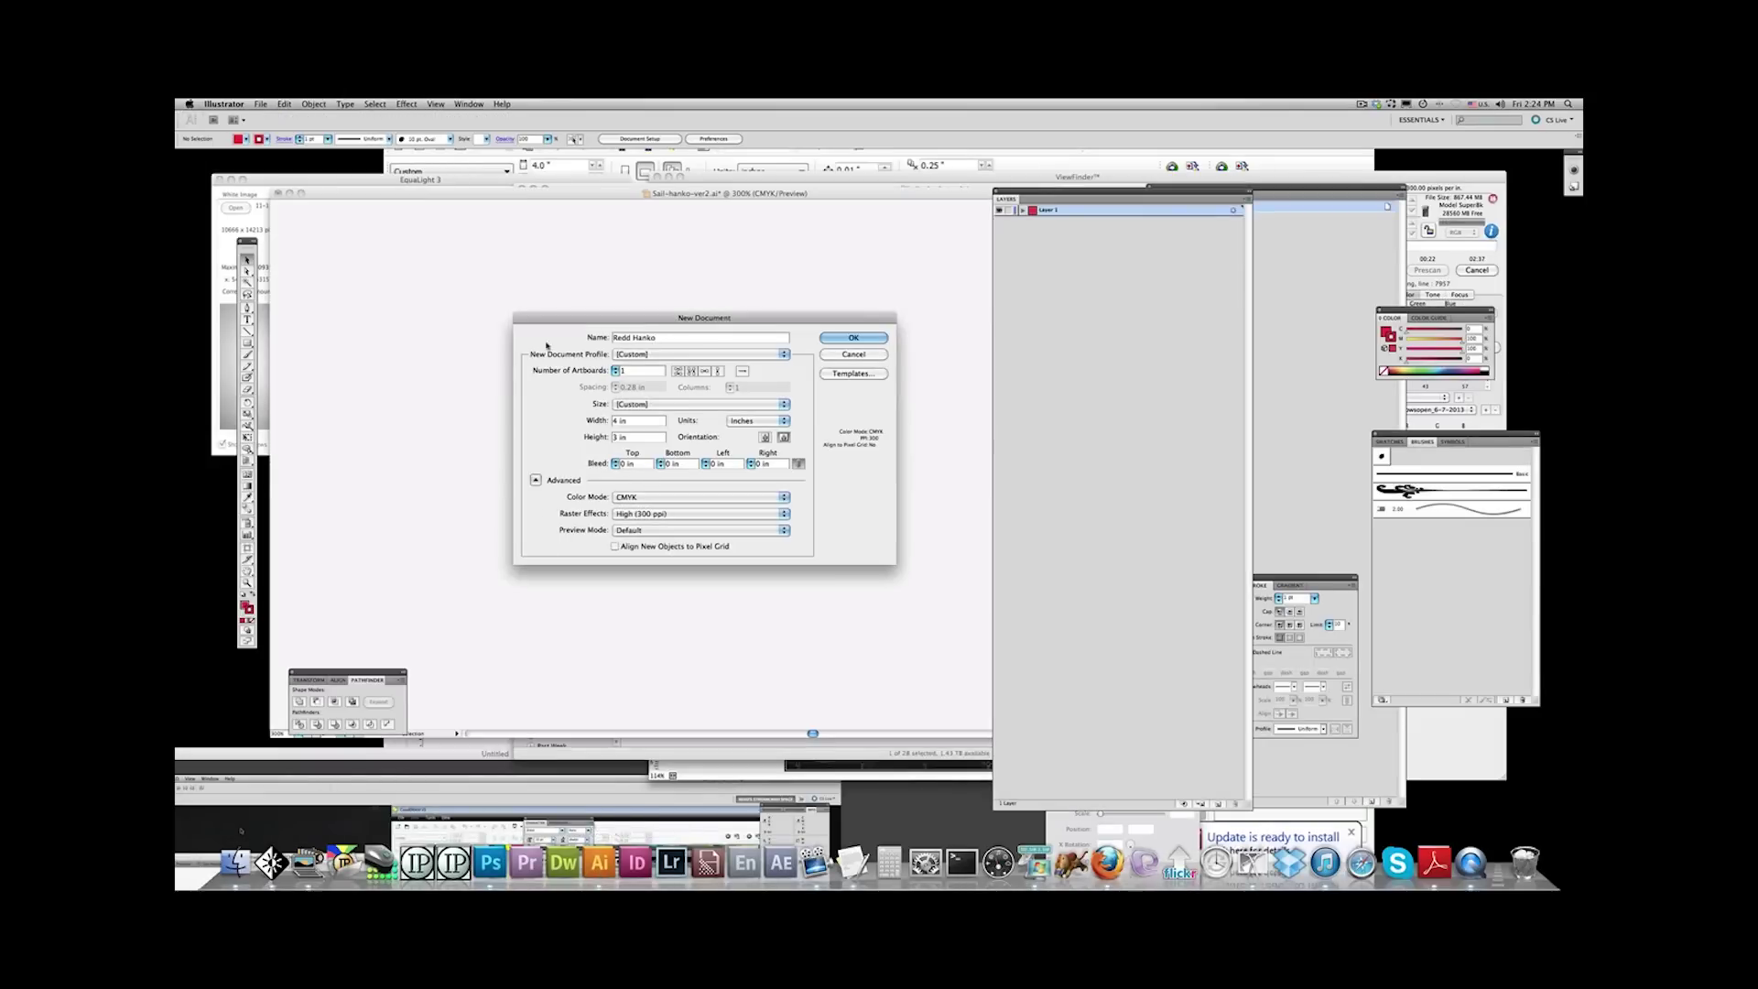
Create a new document named papercut4, 10 in wide by 12 in high
{"action": "type", "text": "papercut4"}
{"action": "double_click", "coordinate": [618, 421]}
{"action": "type", "text": "10"}
{"action": "key", "text": "Tab"}
{"action": "type", "text": "12"}
{"action": "key", "text": "Return"}
Place the black-and-white leaf image onto the artboard
{"action": "left_click", "coordinate": [261, 103]}
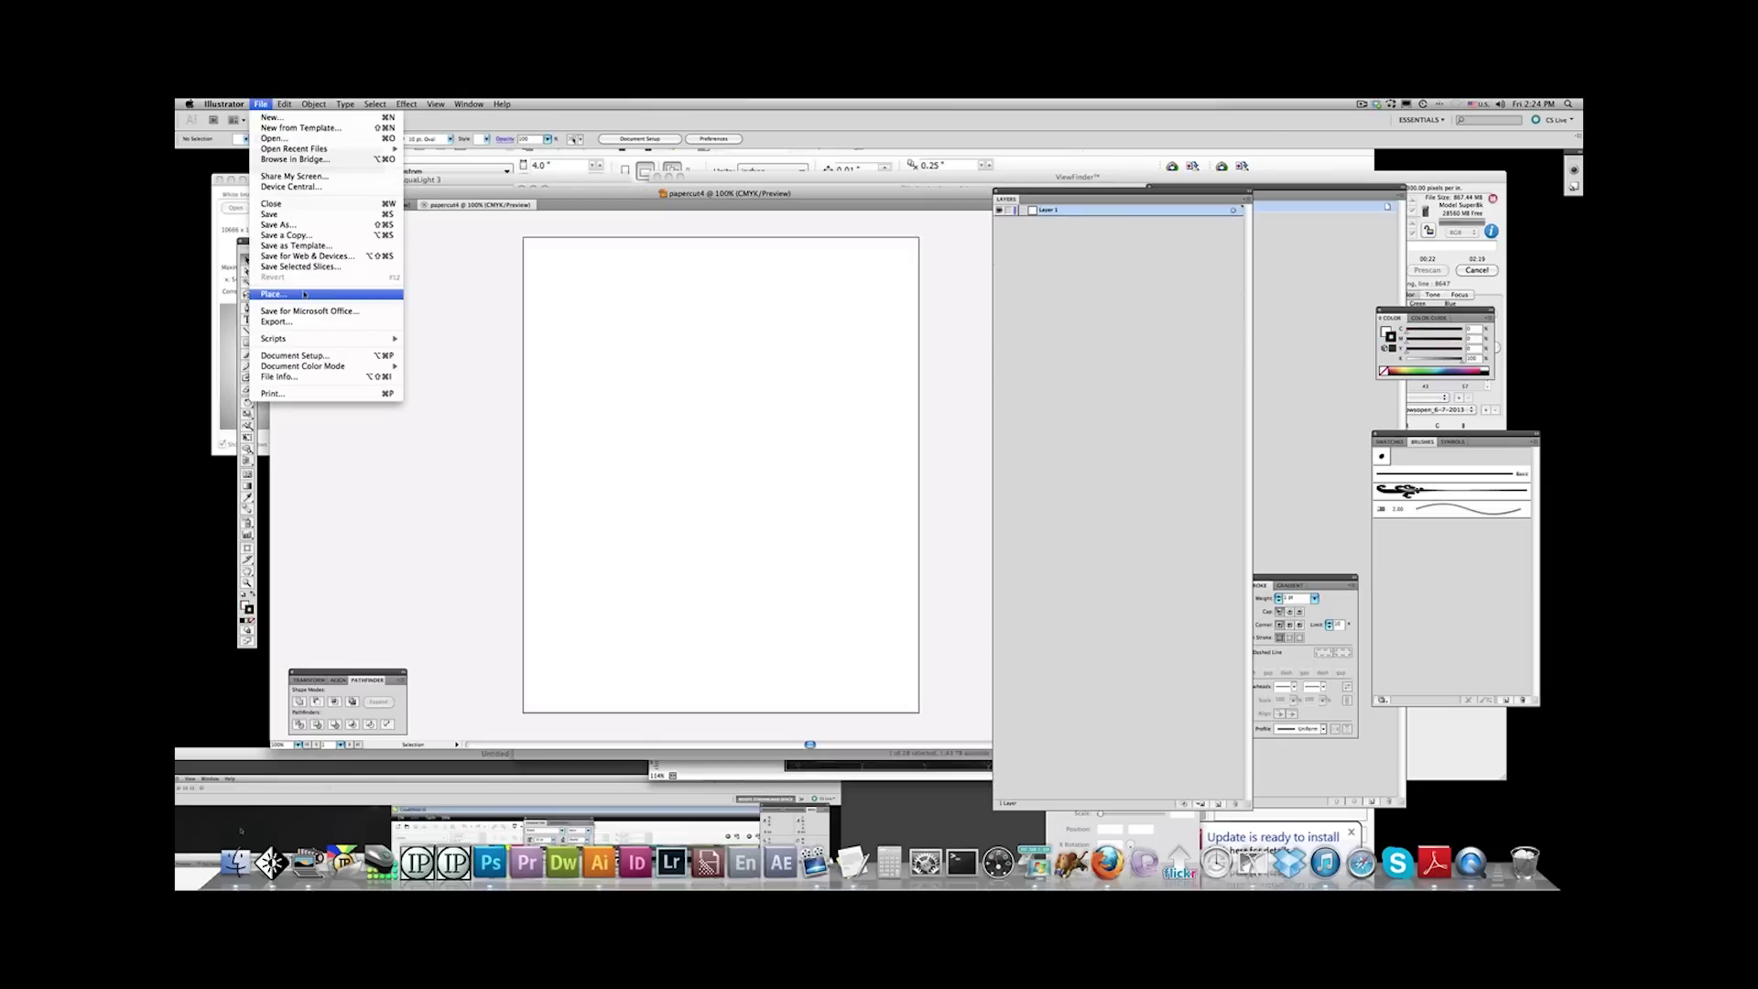
{"action": "left_click", "coordinate": [338, 292]}
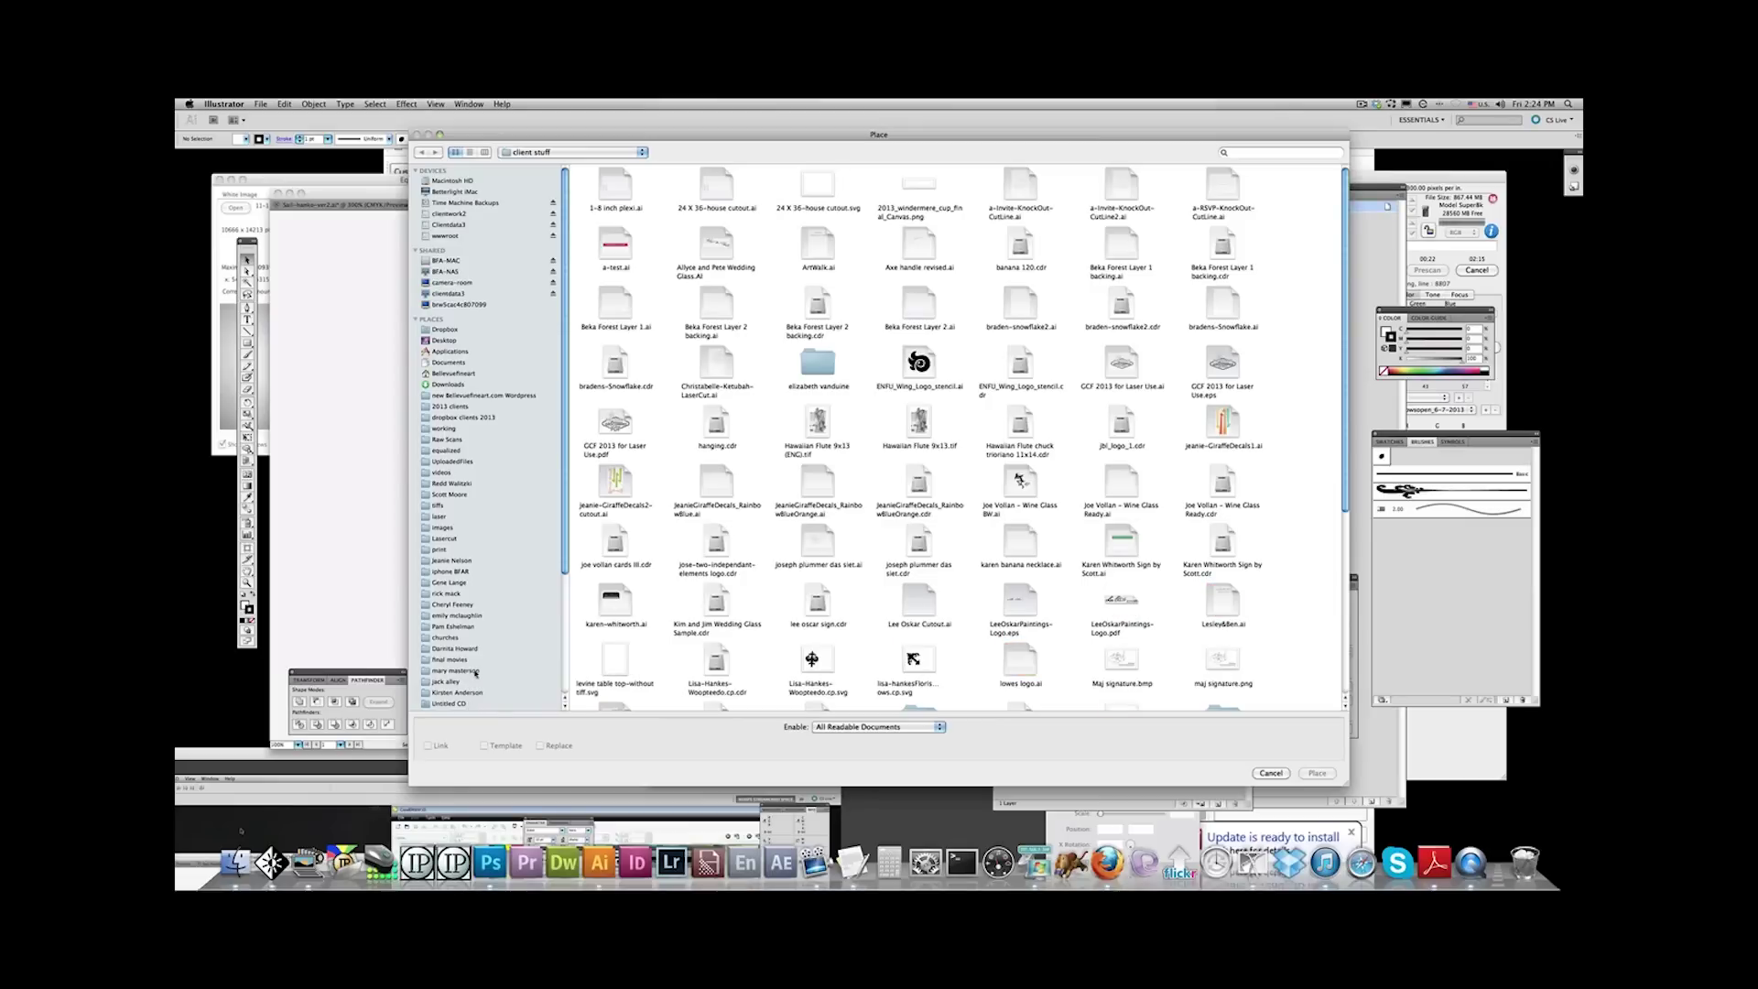
{"action": "scroll", "coordinate": [553, 601], "scroll_direction": "down", "scroll_amount": 1}
{"action": "key", "text": "Escape"}
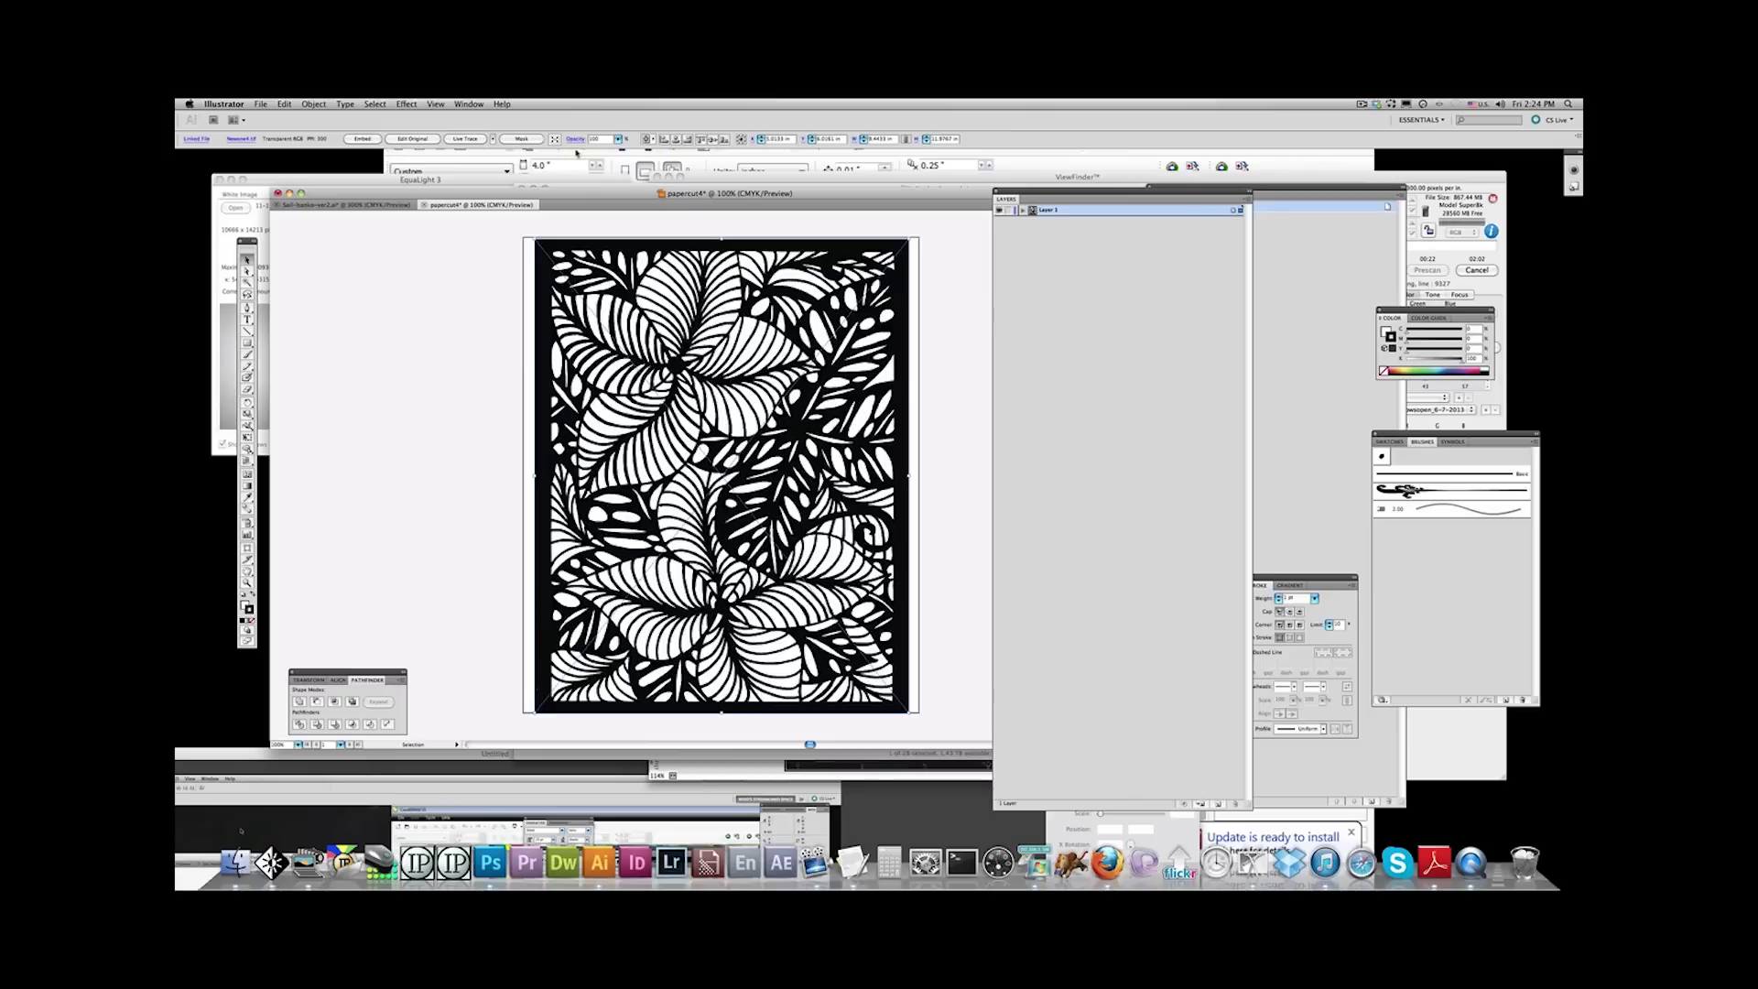
Trace the leaf image with the Black and White Logo preset and expand it
{"action": "left_click", "coordinate": [494, 139]}
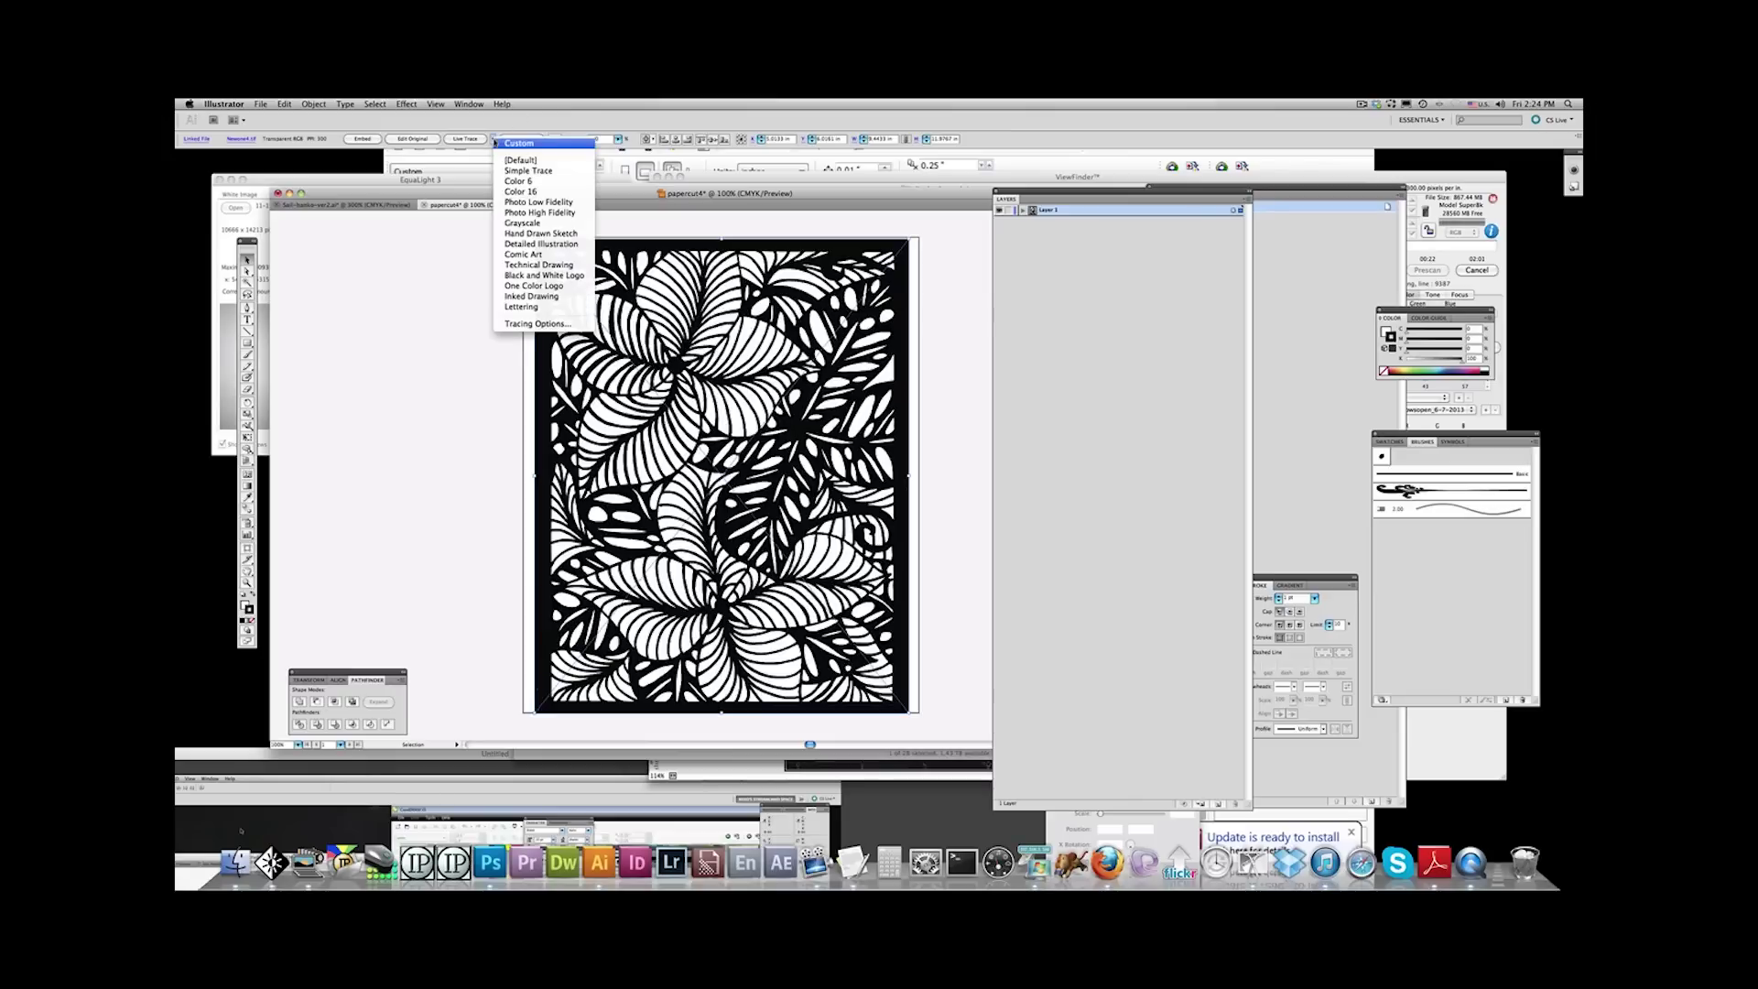
{"action": "left_click", "coordinate": [574, 275]}
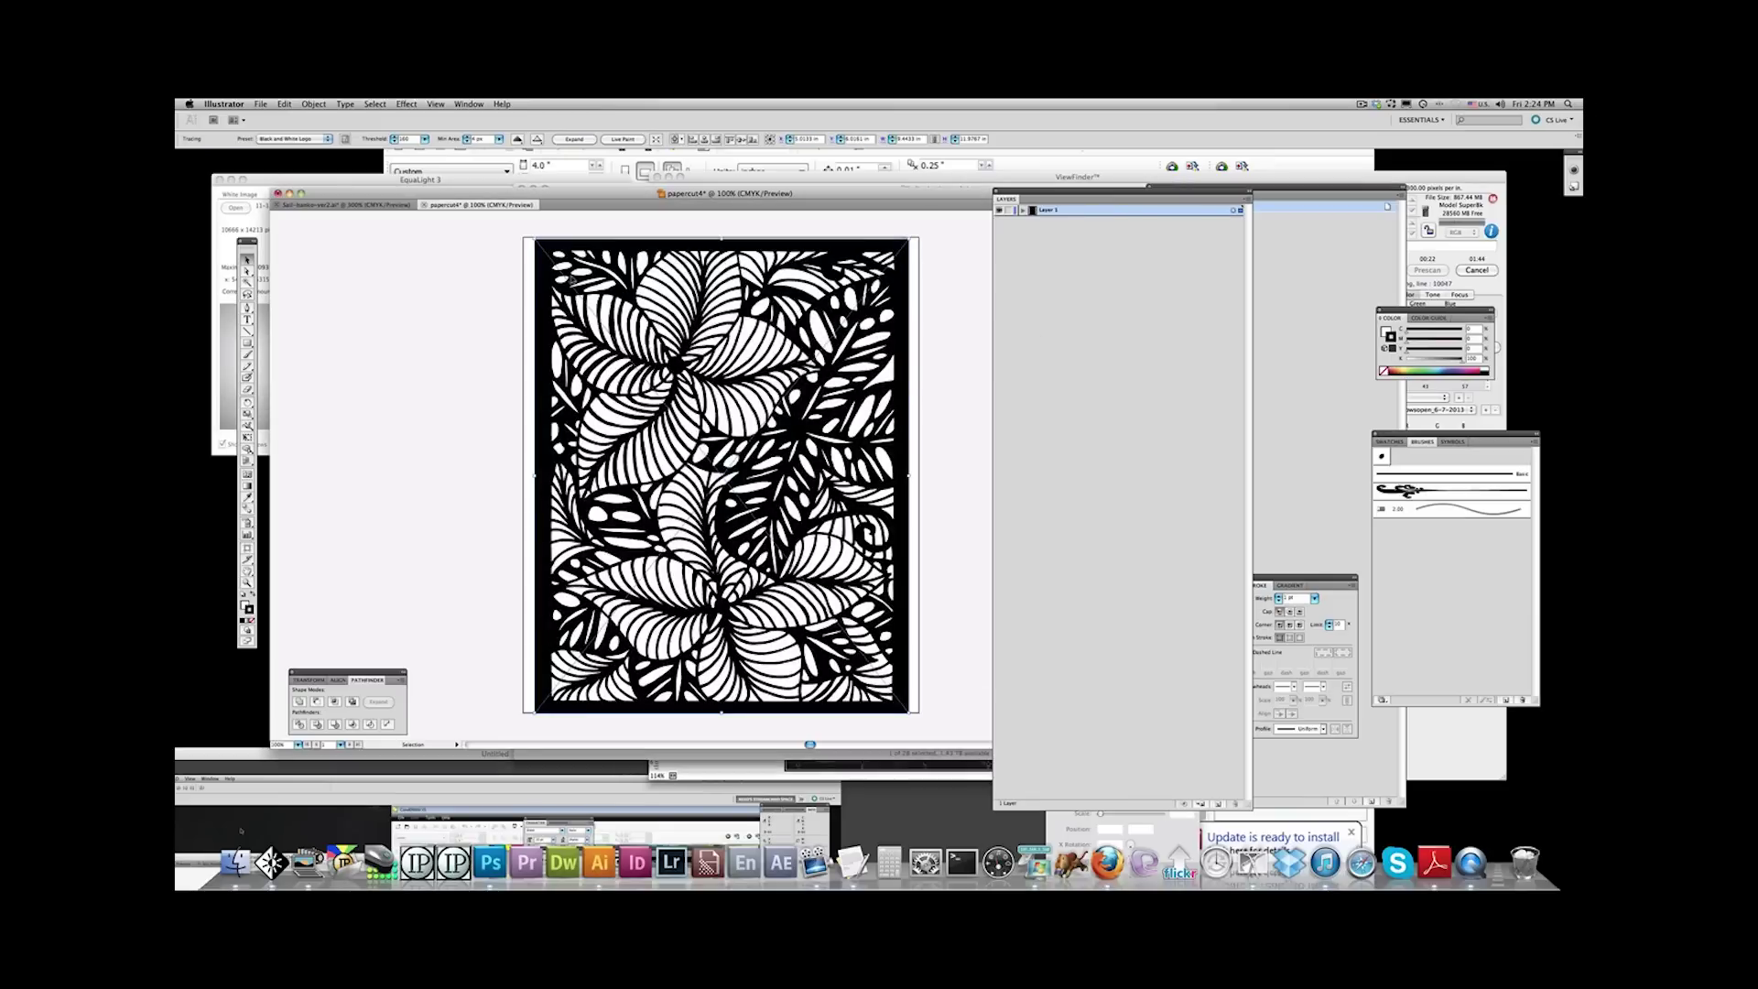
{"action": "left_click", "coordinate": [575, 140]}
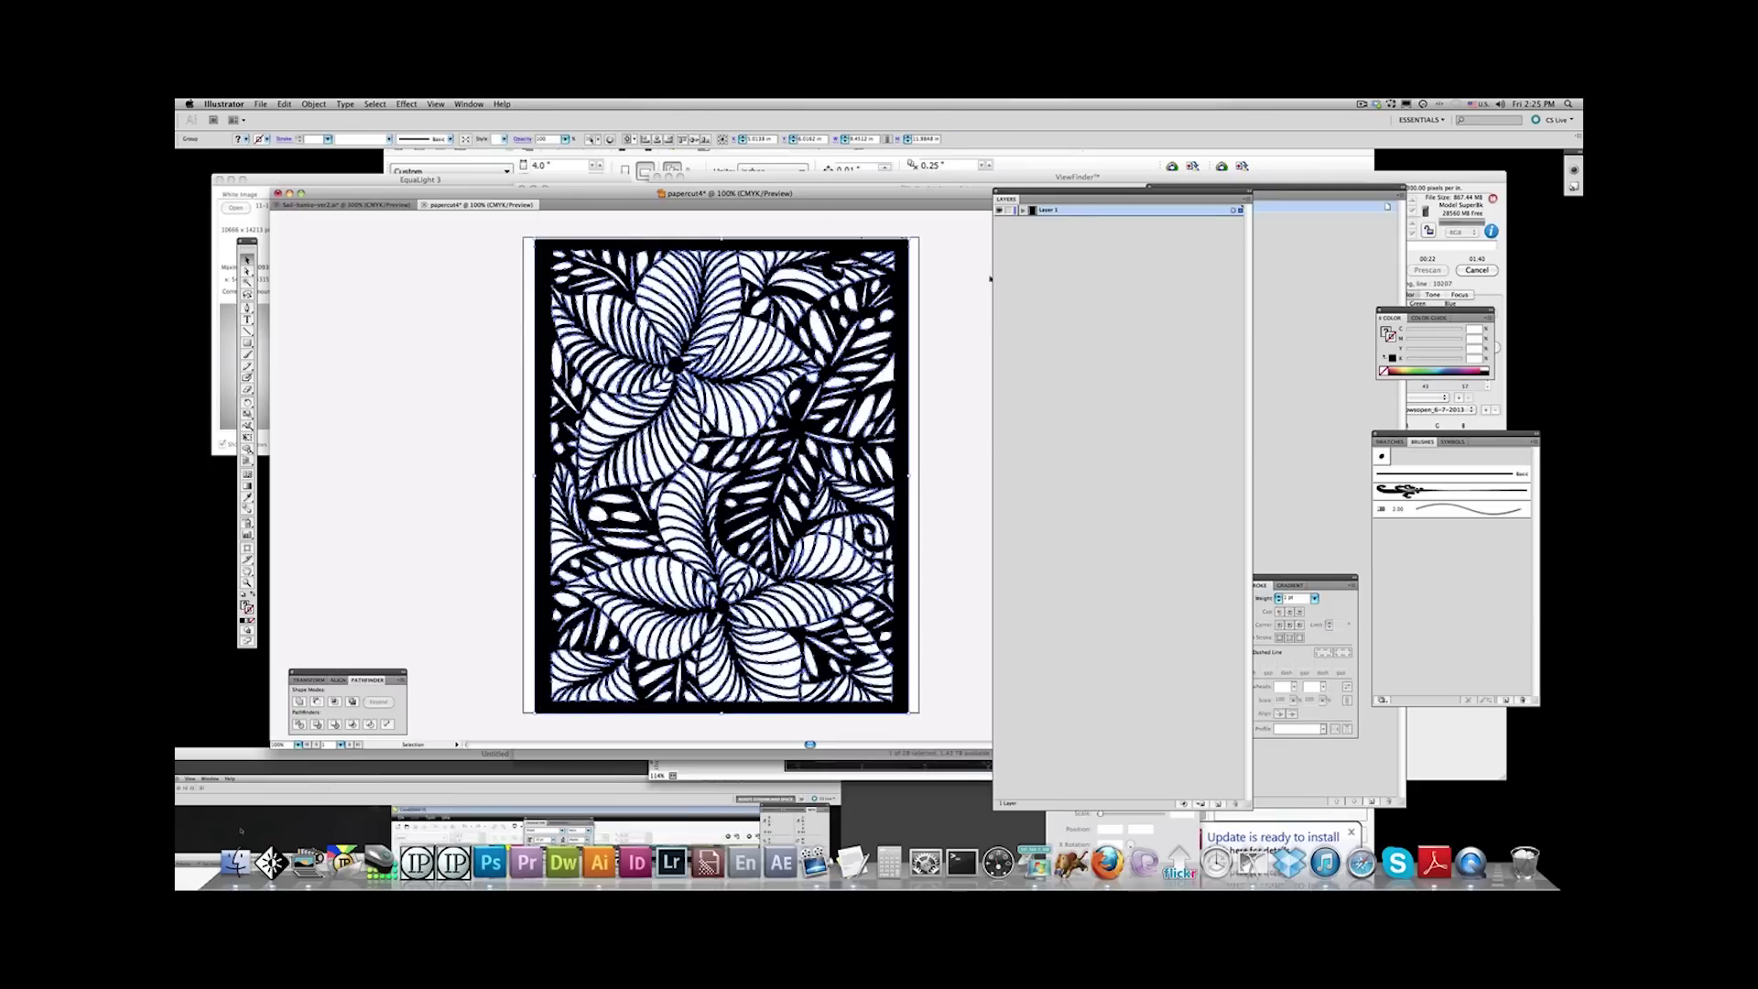
Expand Layer 1 and its <Group> in Layers, then zoom in on the traced edges
{"action": "left_click", "coordinate": [1023, 209]}
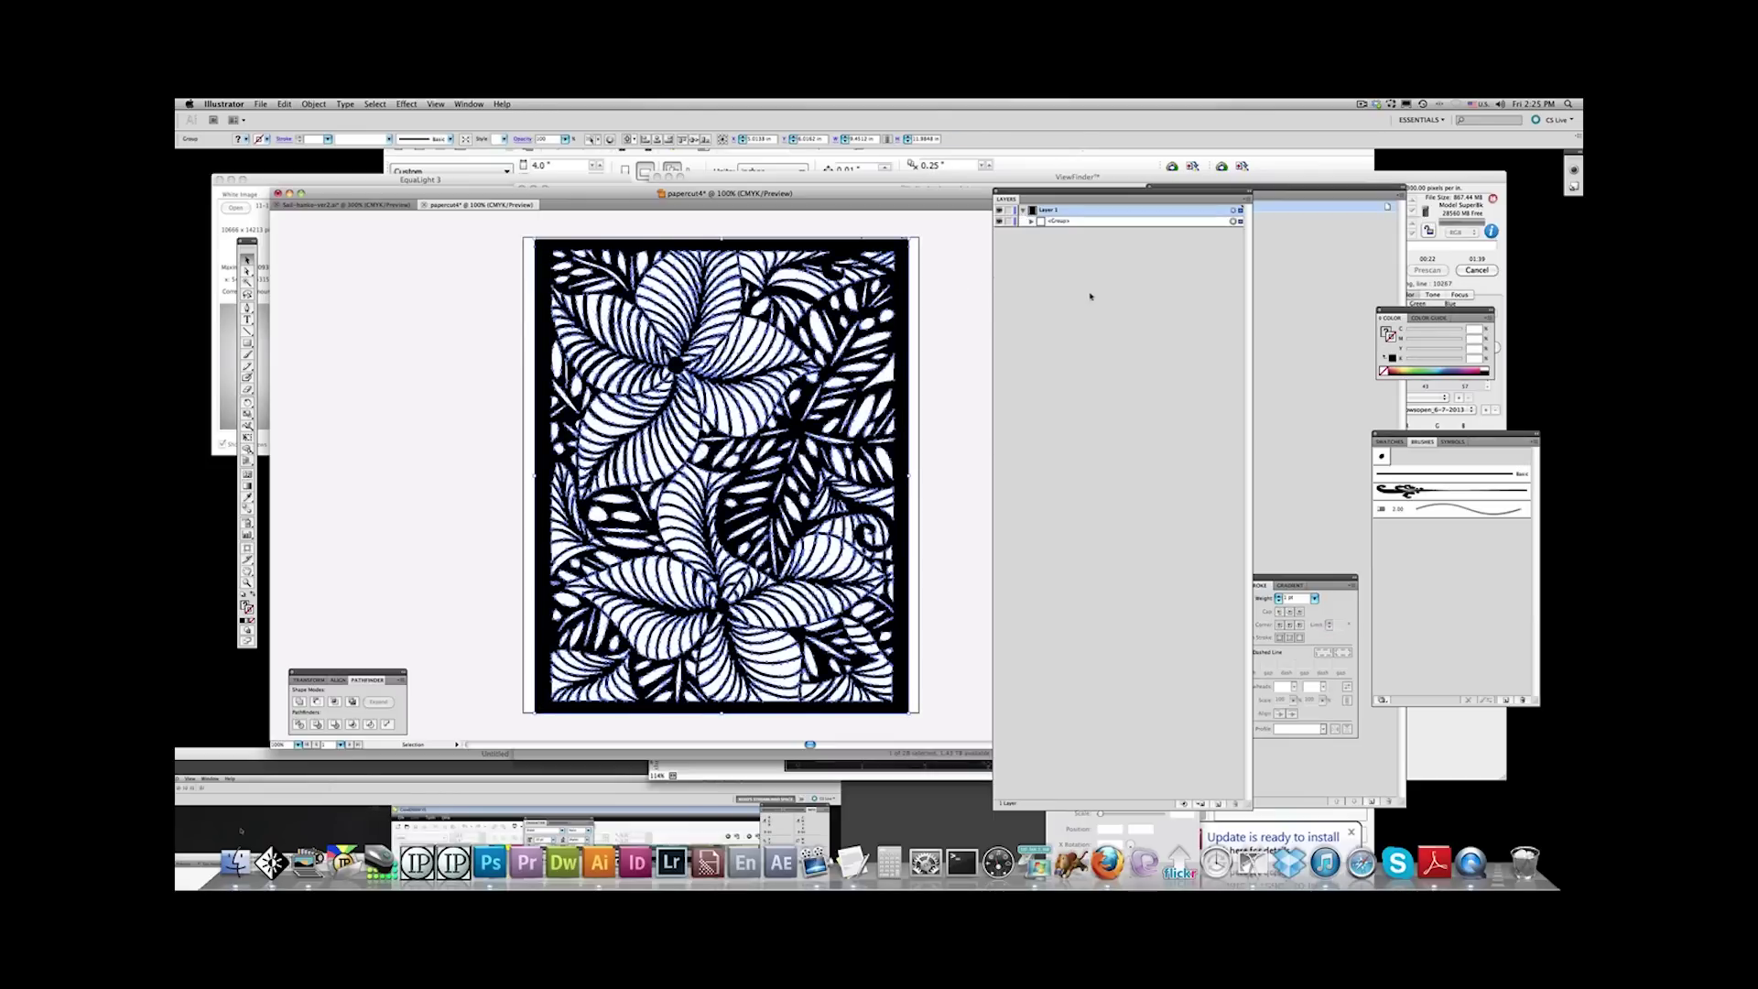
{"action": "left_click", "coordinate": [1030, 222]}
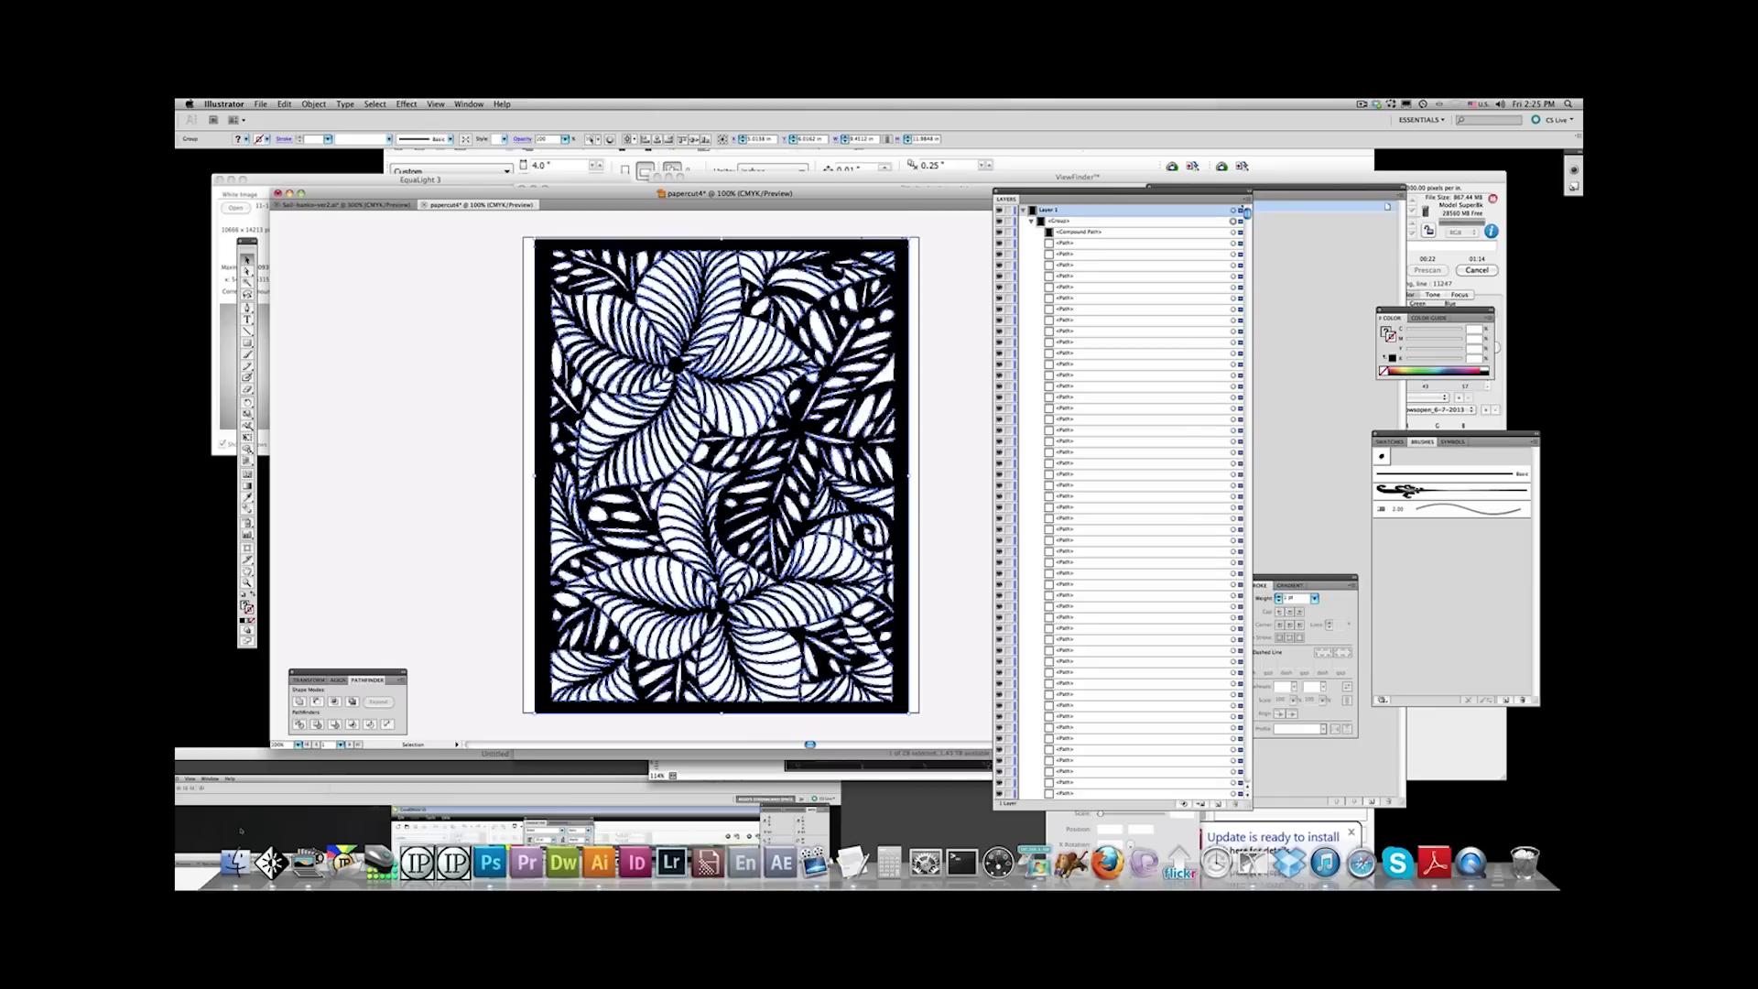
{"action": "key", "text": "super+equal"}
{"action": "key", "text": "super+equal"}
{"action": "key", "text": "super+equal"}
{"action": "key", "text": "super+equal"}
{"action": "key", "text": "super+equal"}
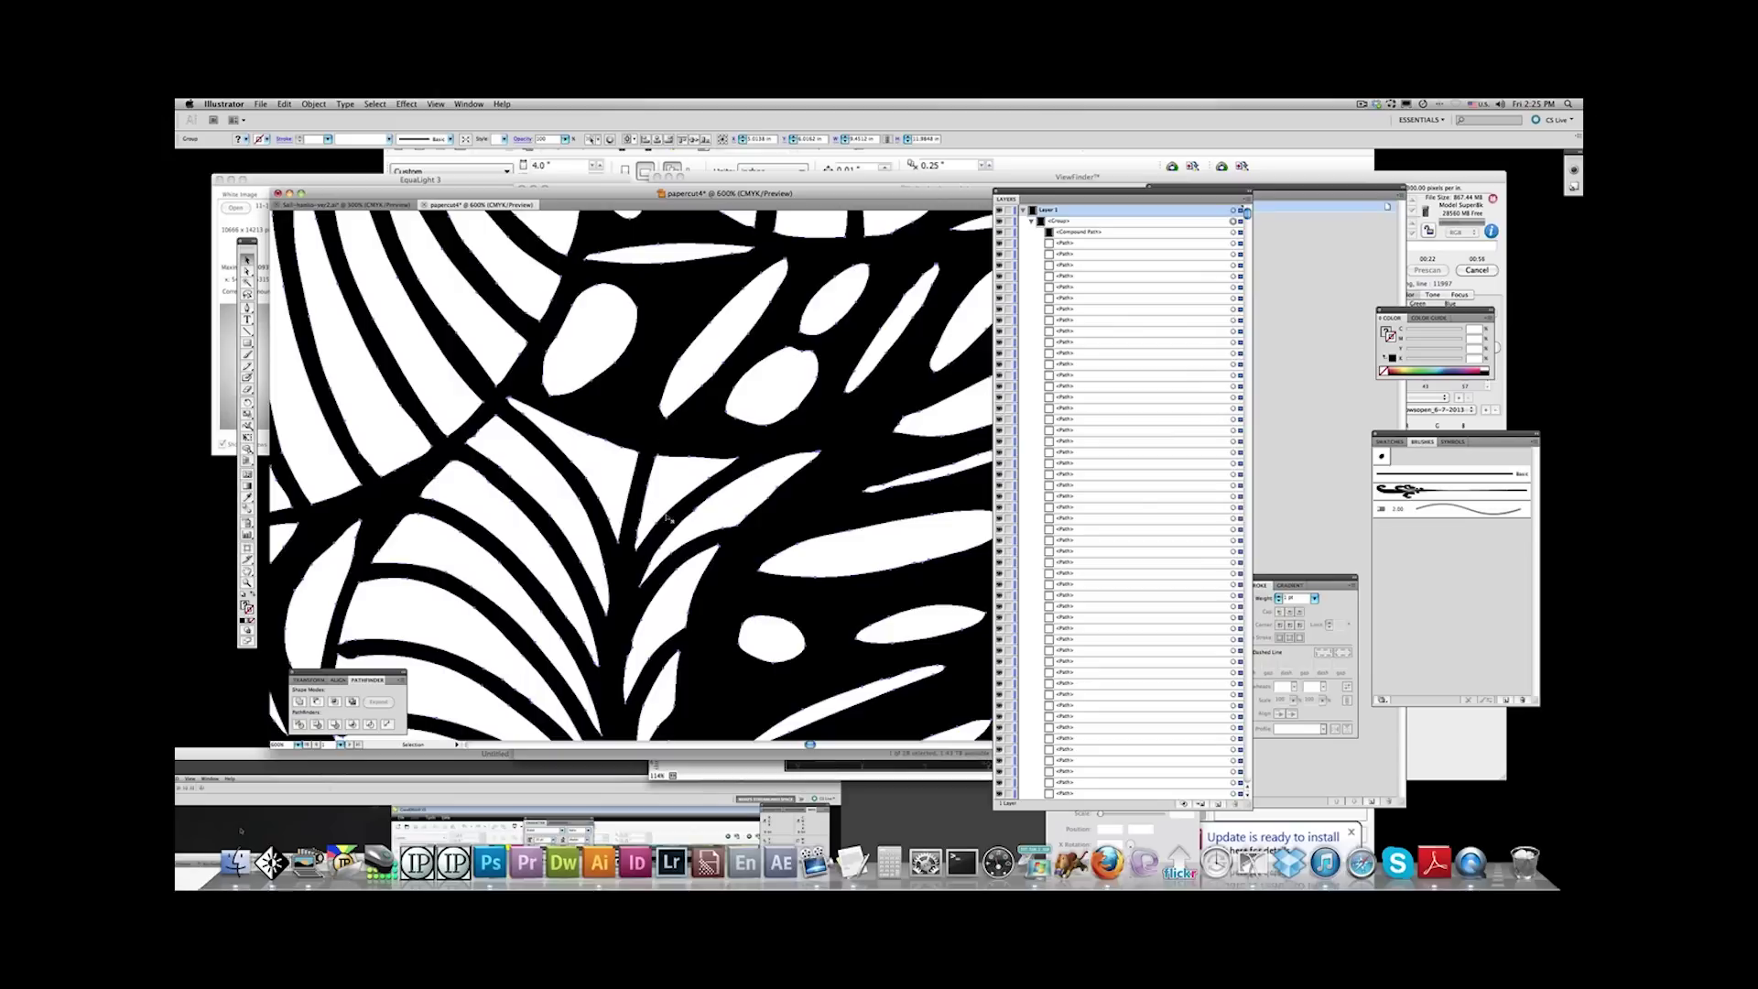
Delete the black <Compound Path>, leaving only the thin pink leaf outlines
{"action": "key", "text": "super+minus"}
{"action": "key", "text": "super+minus"}
{"action": "key", "text": "super+minus"}
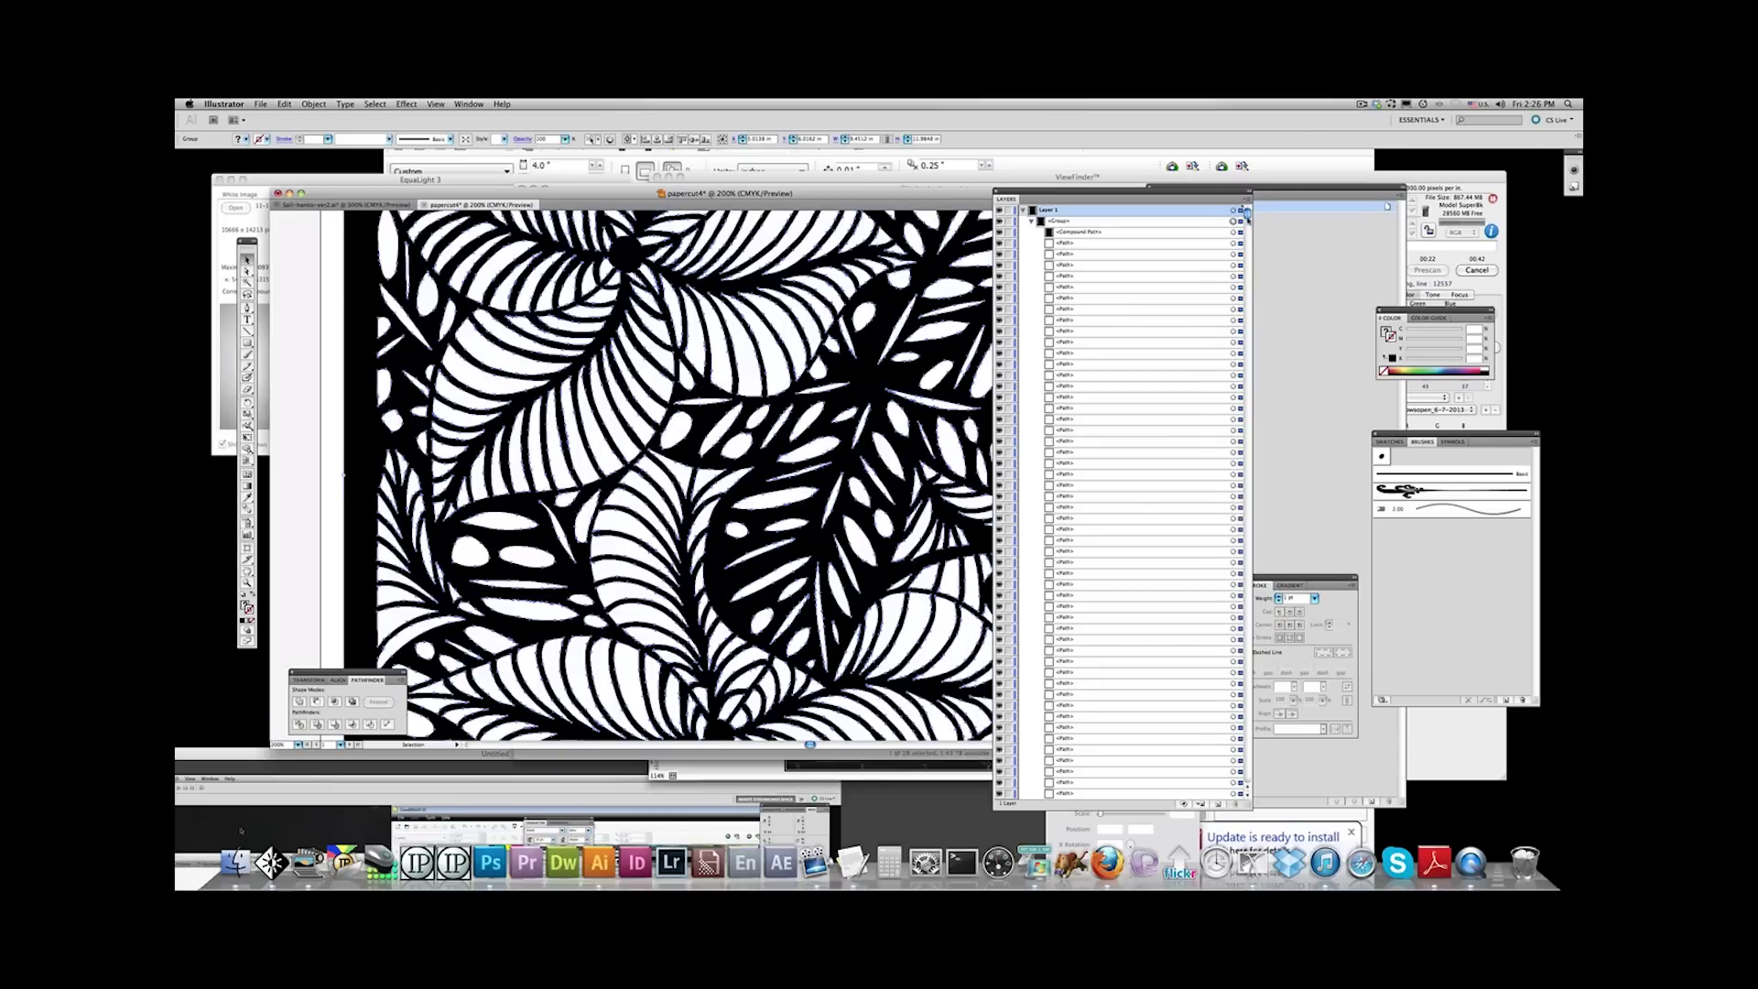
{"action": "left_click_drag", "start_coordinate": [1247, 215], "coordinate": [1254, 793]}
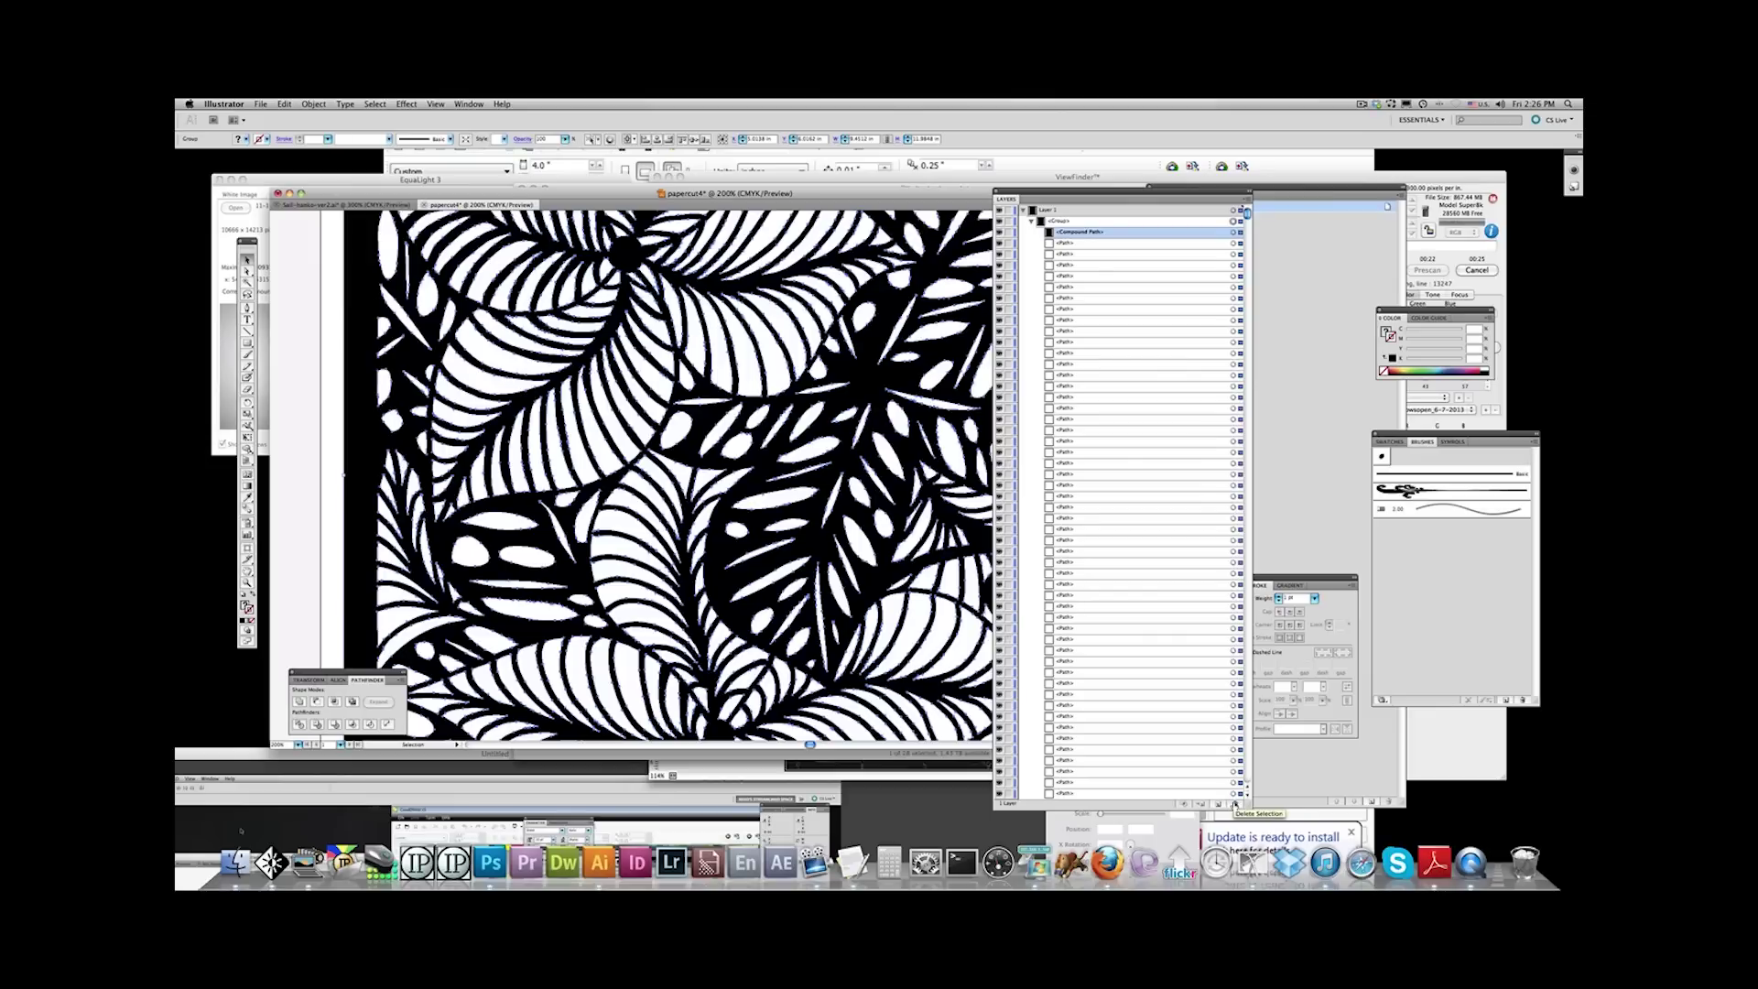
{"action": "left_click", "coordinate": [1235, 803]}
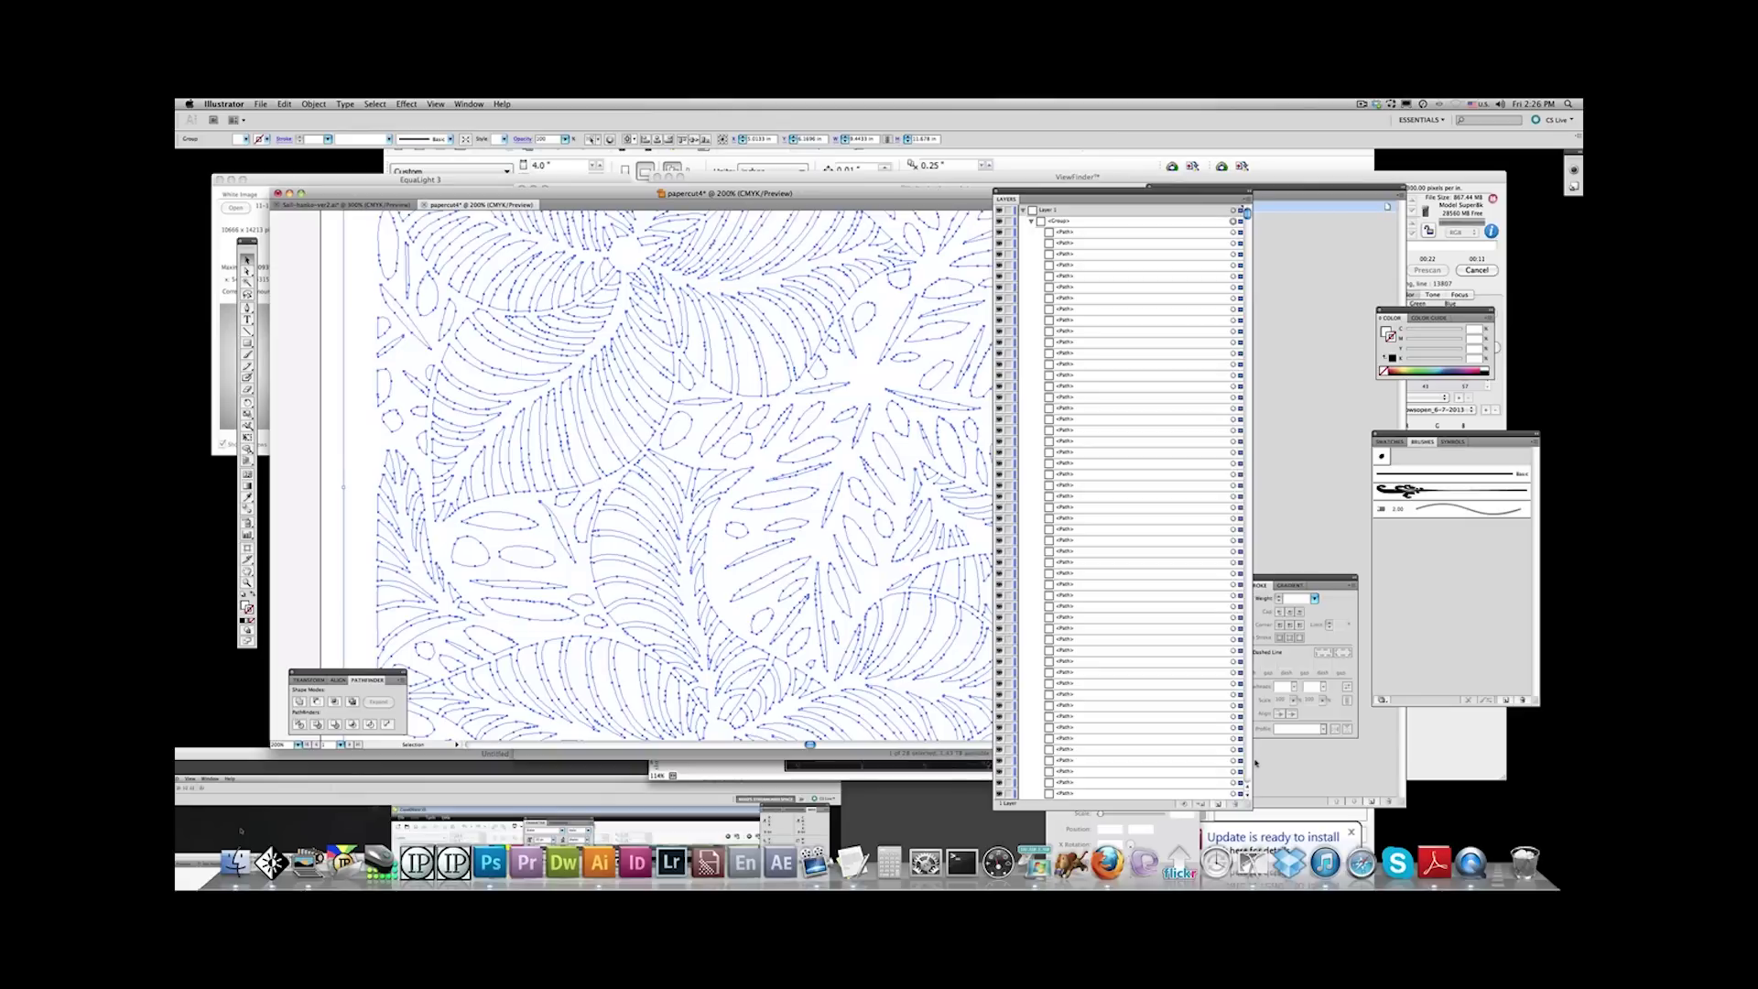
{"action": "key", "text": "super+equal"}
{"action": "key", "text": "super+equal"}
{"action": "key", "text": "super+equal"}
{"action": "key", "text": "super+equal"}
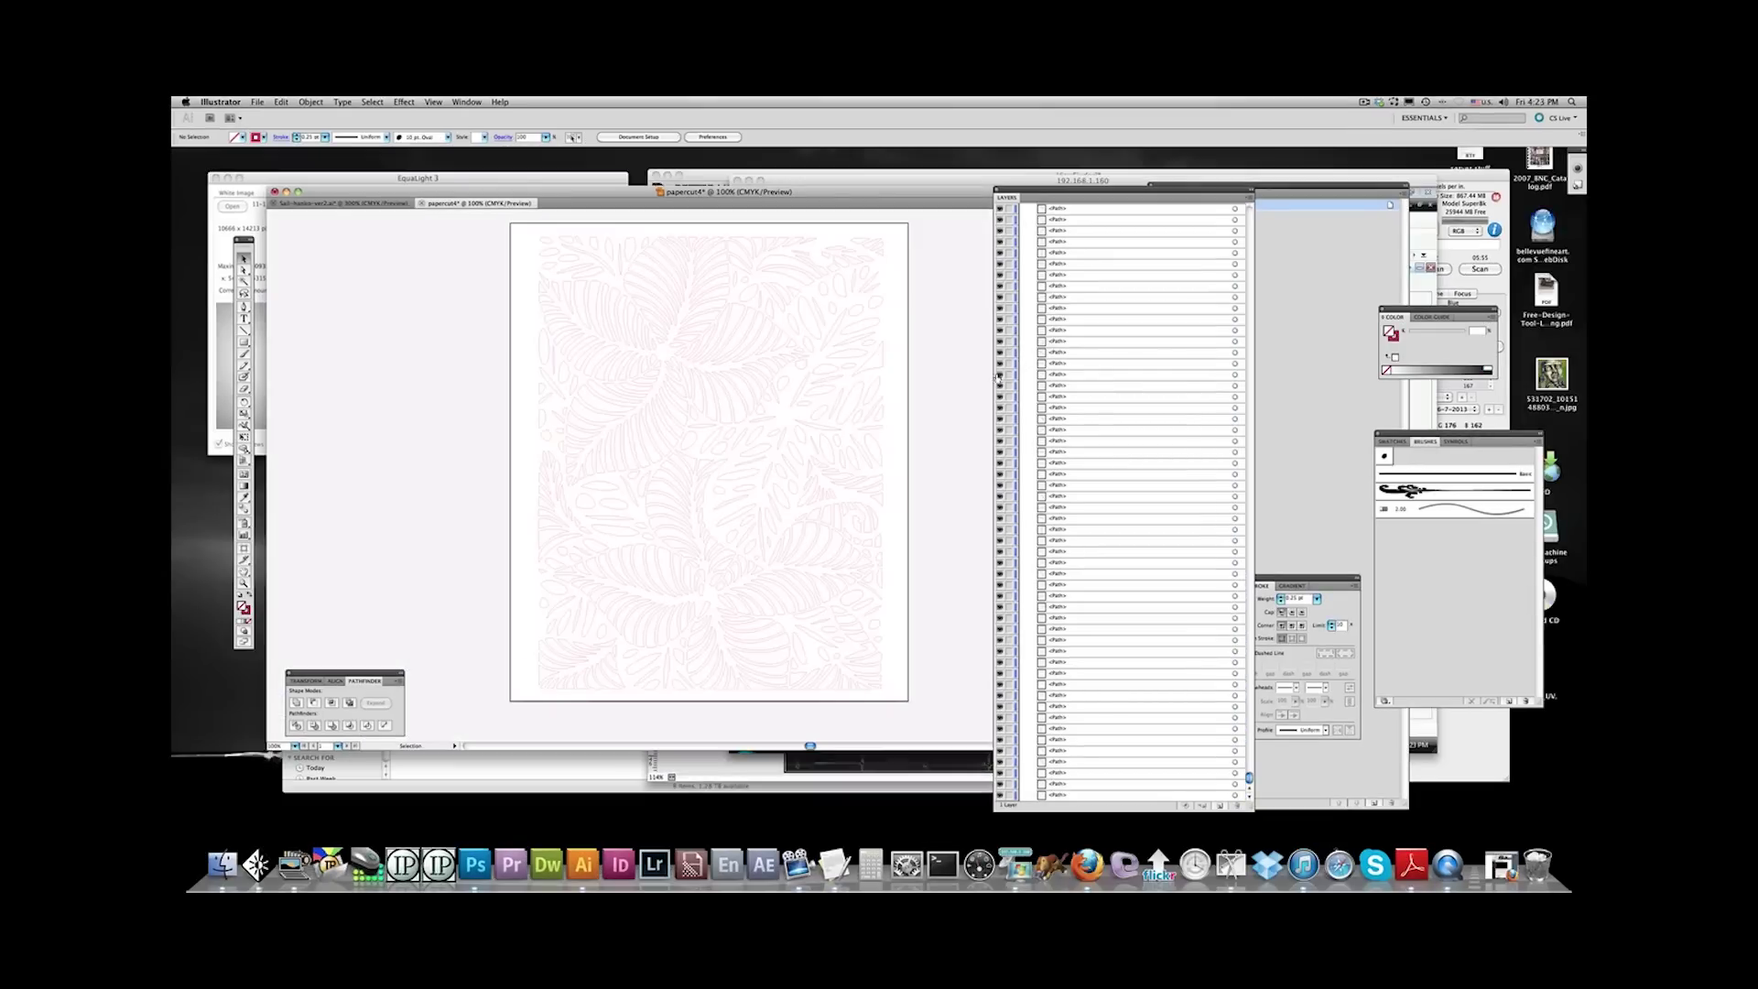
Marquee-select and delete the stray thin path along the artboard's bottom edge
{"action": "left_click_drag", "start_coordinate": [508, 221], "coordinate": [957, 704]}
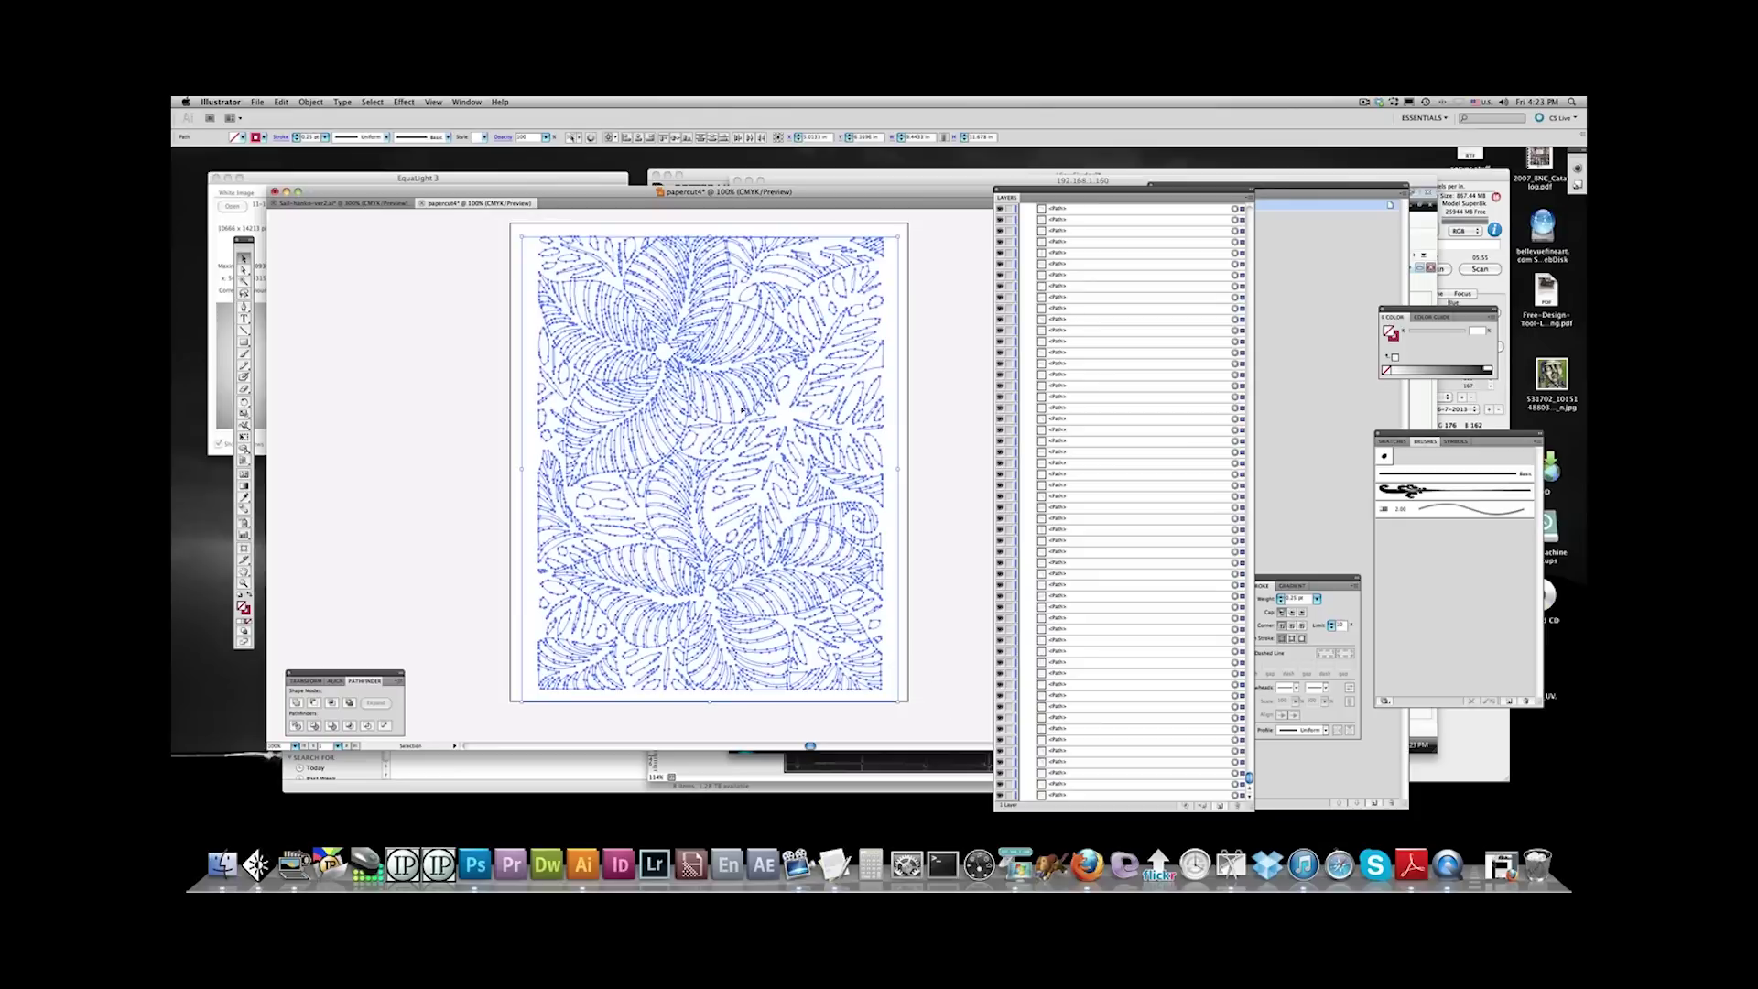
{"action": "scroll", "coordinate": [944, 724], "scroll_direction": "down", "scroll_amount": 1}
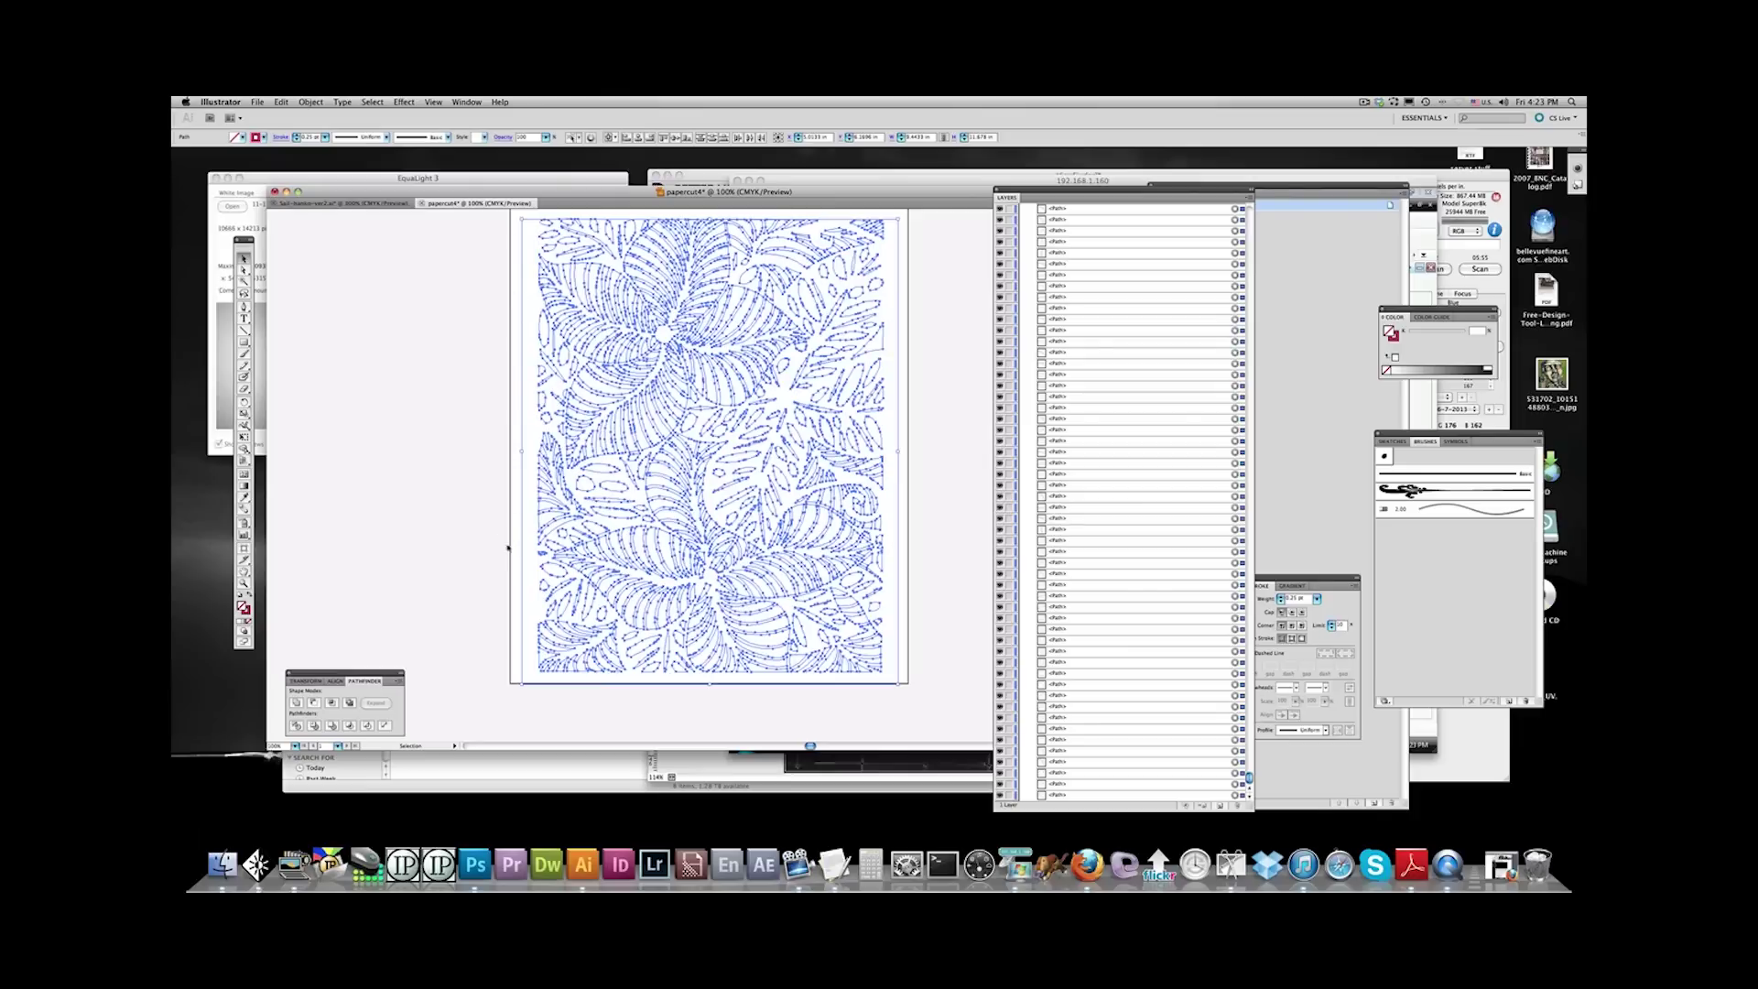
{"action": "left_click", "coordinate": [475, 618]}
{"action": "left_click_drag", "start_coordinate": [504, 248], "coordinate": [533, 724]}
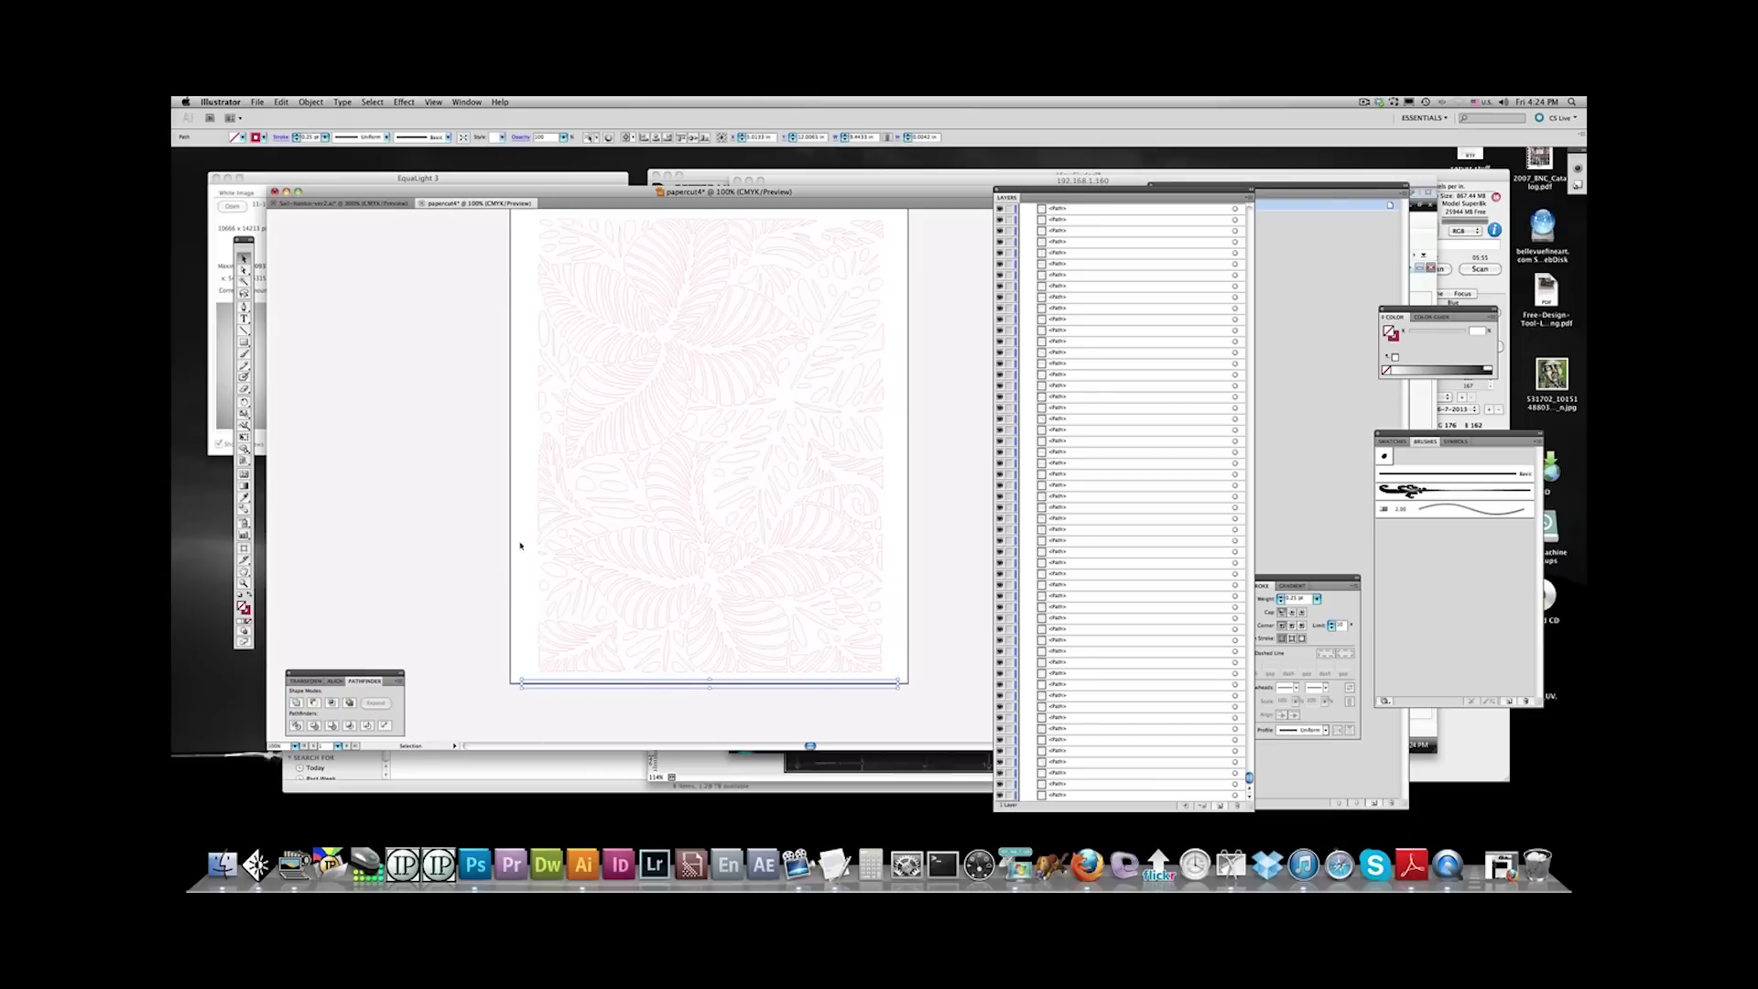
{"action": "key", "text": "Delete"}
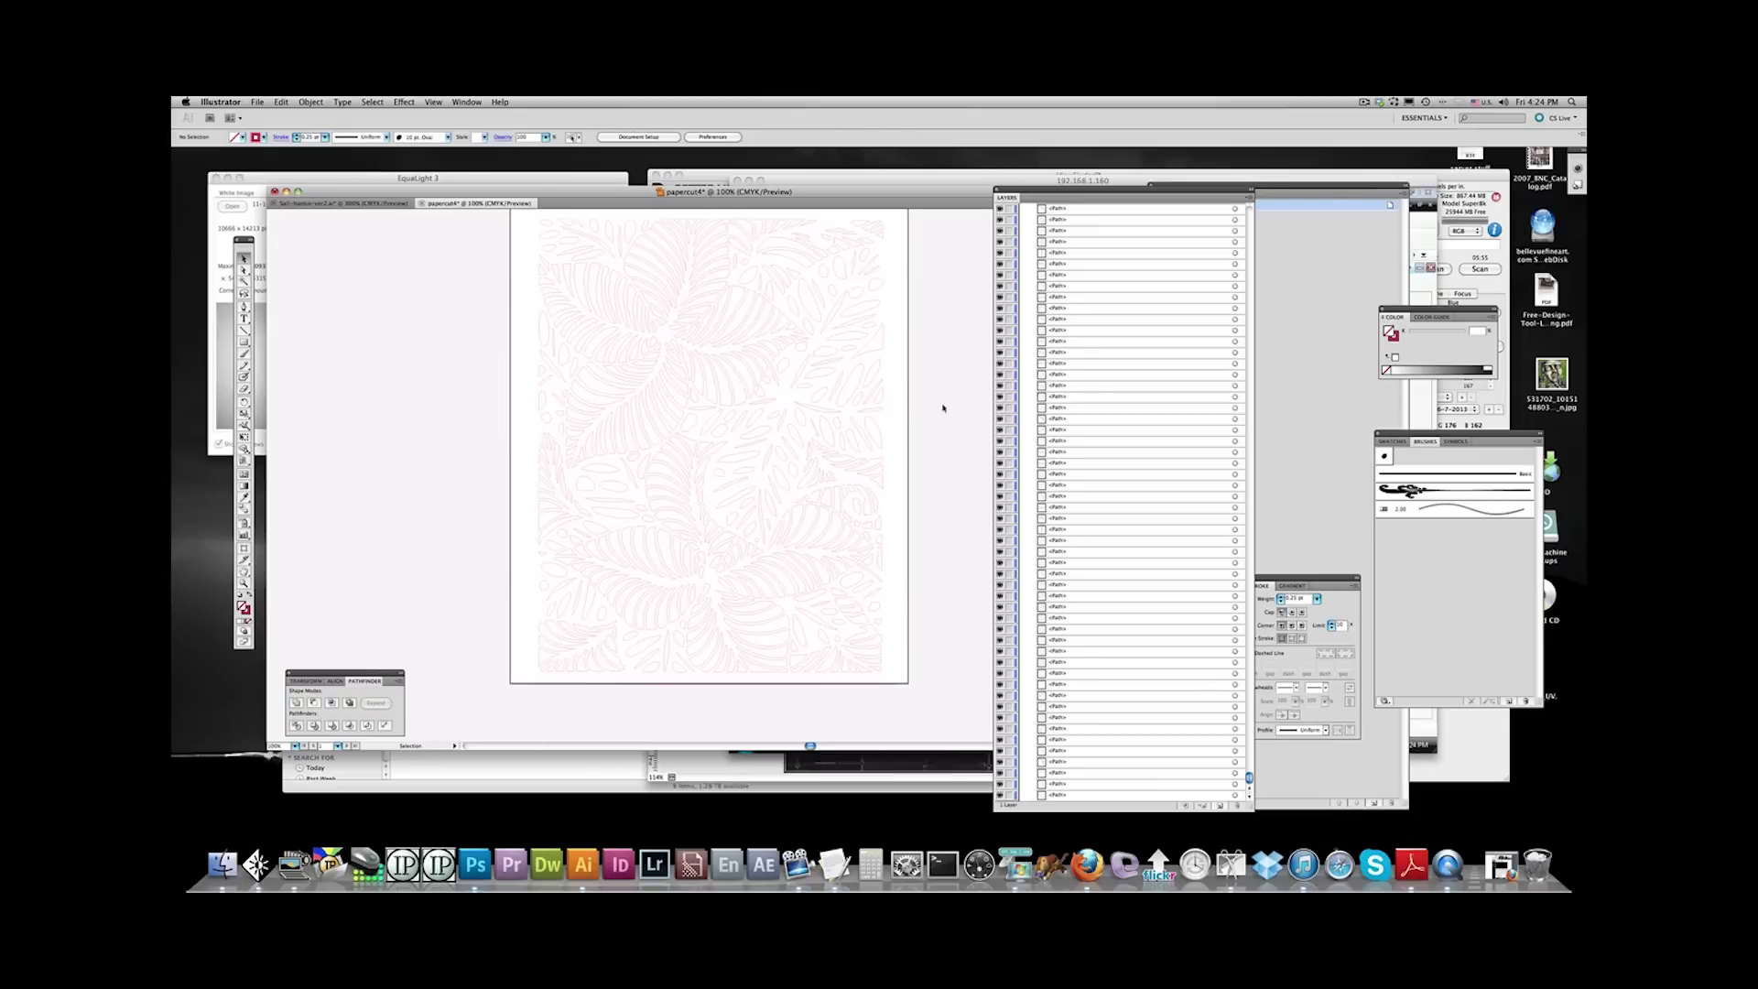
Delete the next stray bottom-edge path and move another below the artboard
{"action": "left_click_drag", "start_coordinate": [943, 405], "coordinate": [892, 263]}
{"action": "left_click_drag", "start_coordinate": [483, 674], "coordinate": [943, 628]}
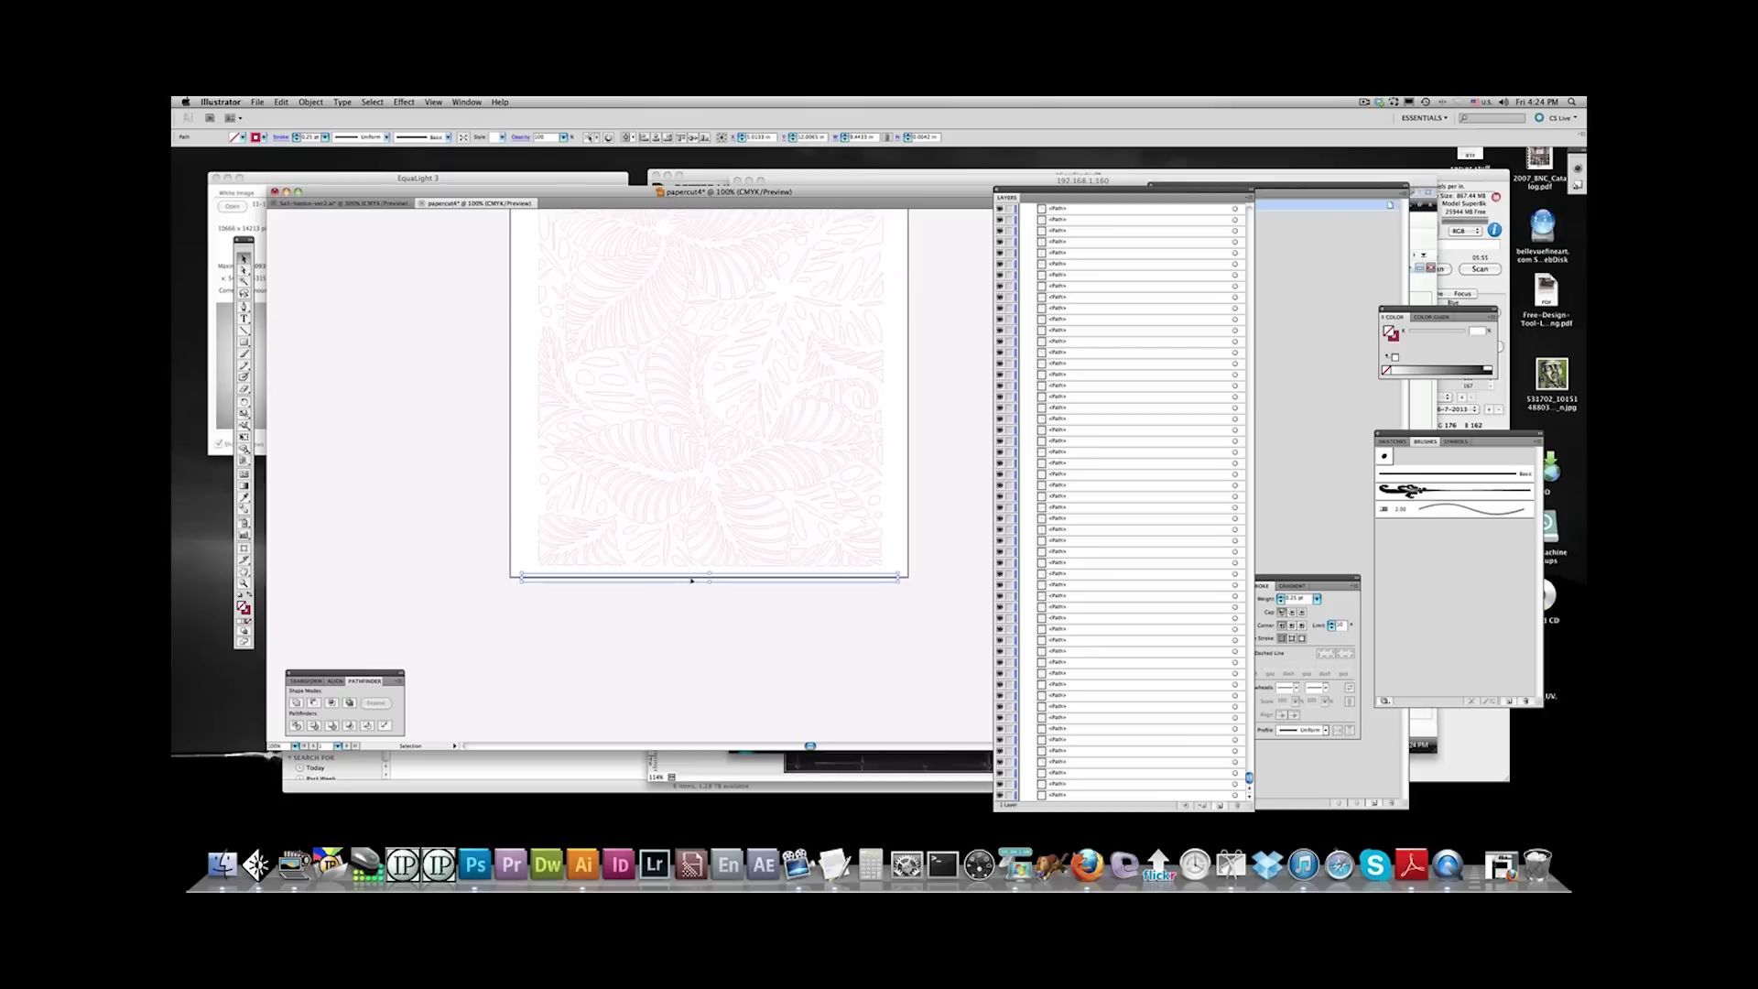
{"action": "key", "text": "Delete"}
{"action": "left_click_drag", "start_coordinate": [486, 568], "coordinate": [410, 573]}
{"action": "left_click", "coordinate": [953, 625]}
{"action": "left_click_drag", "start_coordinate": [728, 583], "coordinate": [745, 630]}
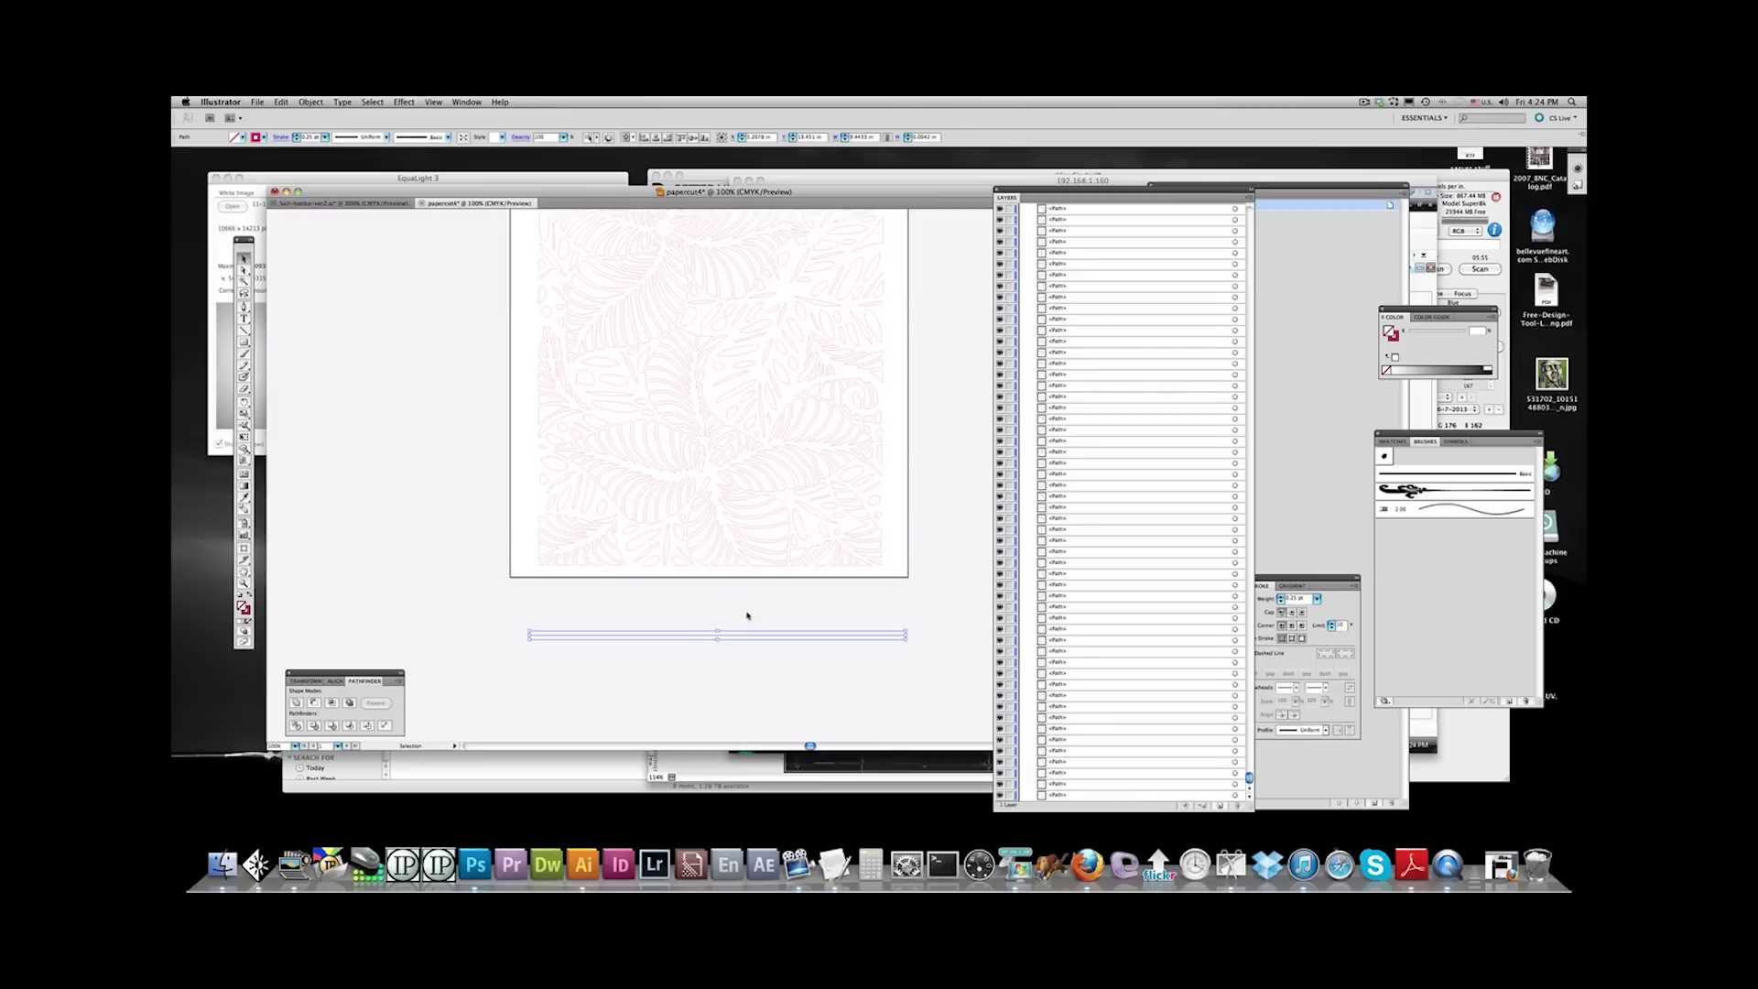
{"action": "left_click", "coordinate": [746, 615]}
{"action": "left_click_drag", "start_coordinate": [486, 623], "coordinate": [911, 669]}
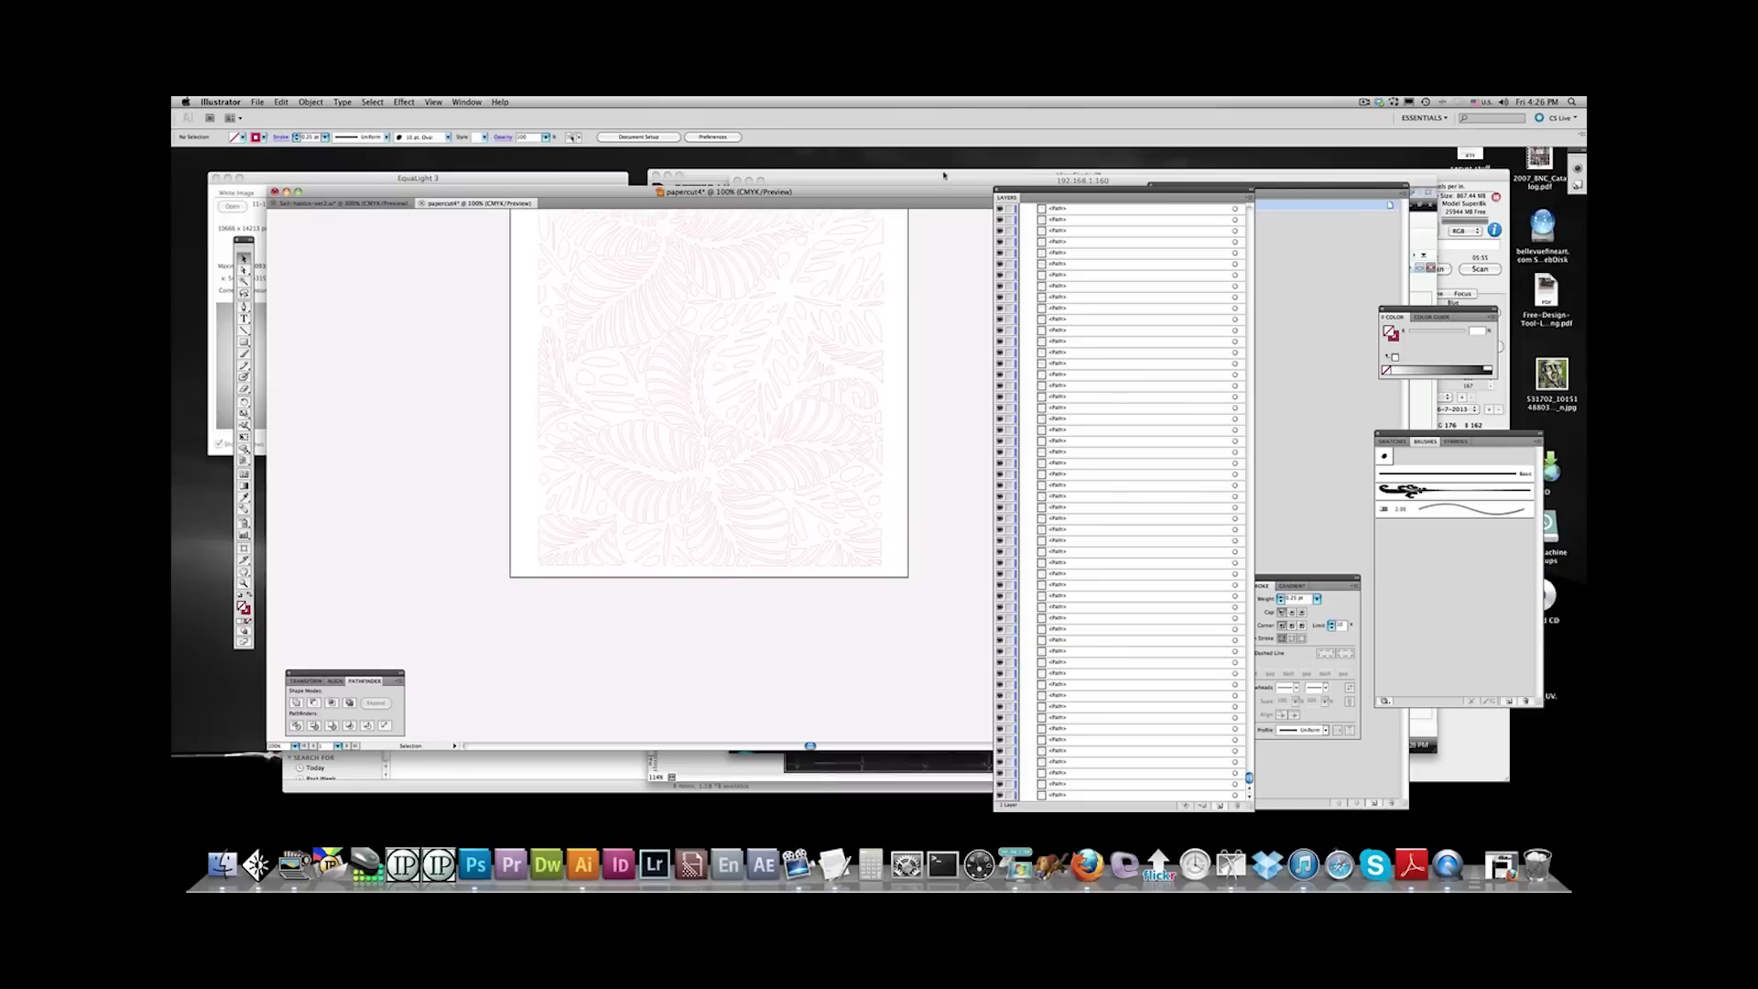
Zoom in to 4800% on the leaf outlines and select the lower pink outline
{"action": "key", "text": "super+equal"}
{"action": "key", "text": "super+equal"}
{"action": "key", "text": "super+equal"}
{"action": "key", "text": "super+equal"}
{"action": "key", "text": "super+equal"}
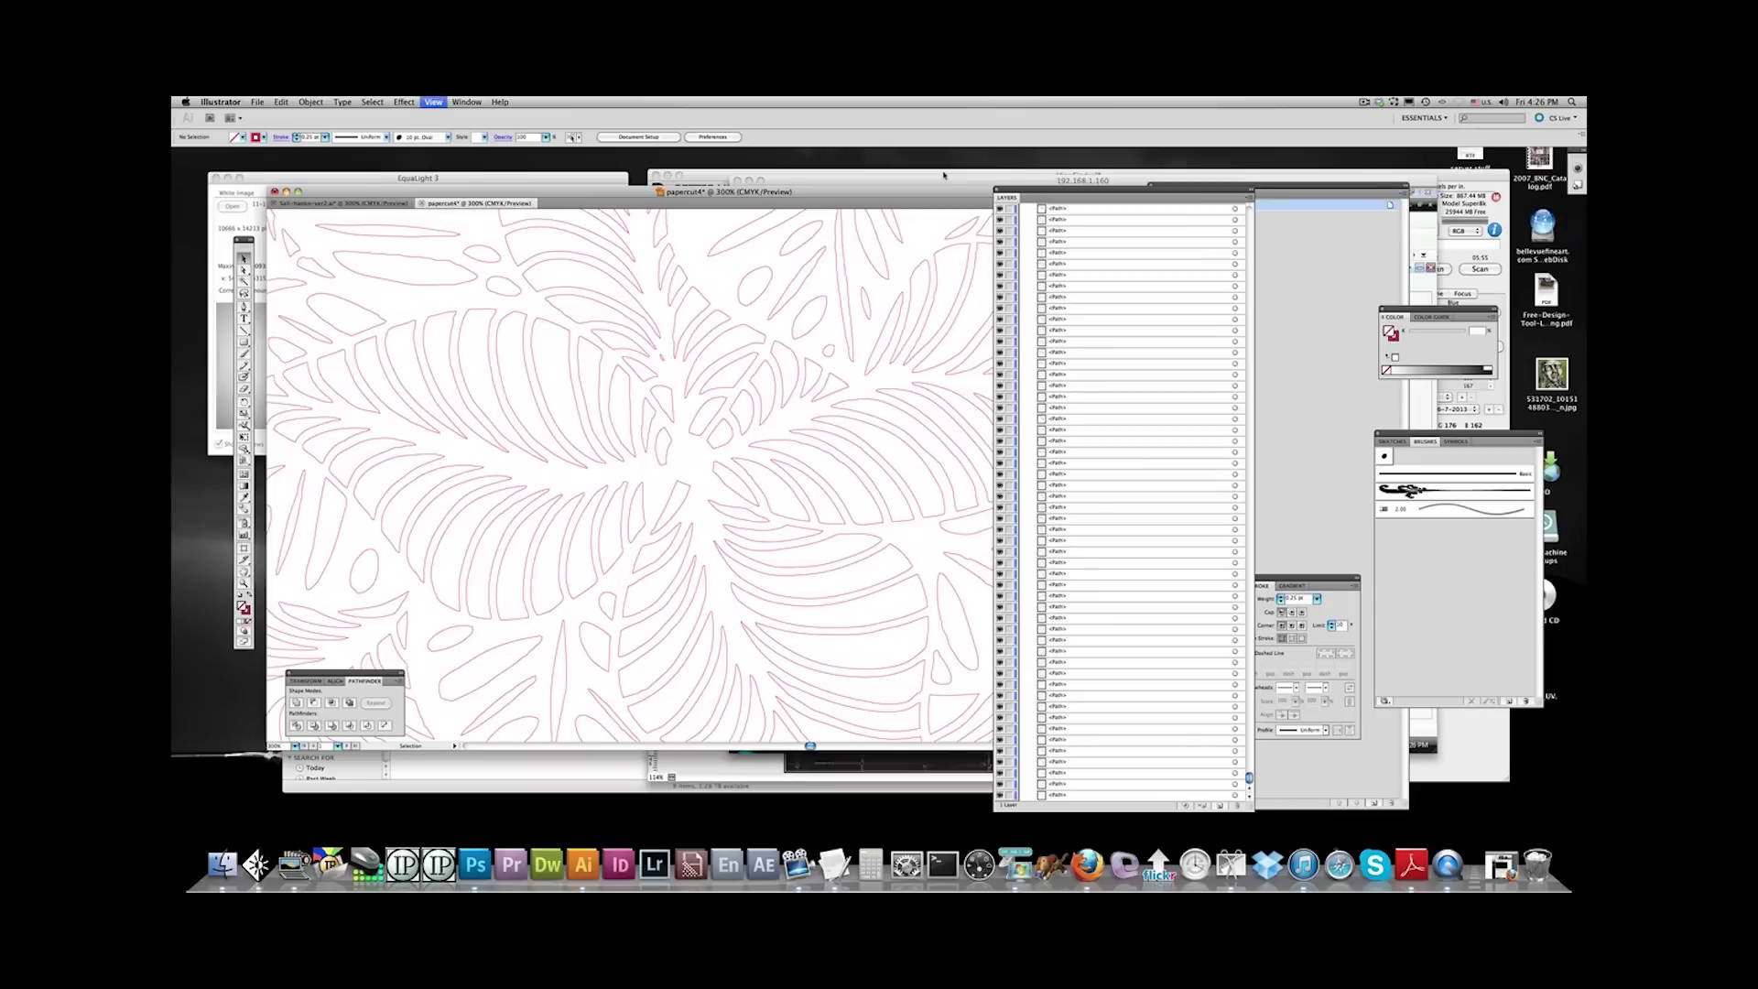
{"action": "key", "text": "super+equal"}
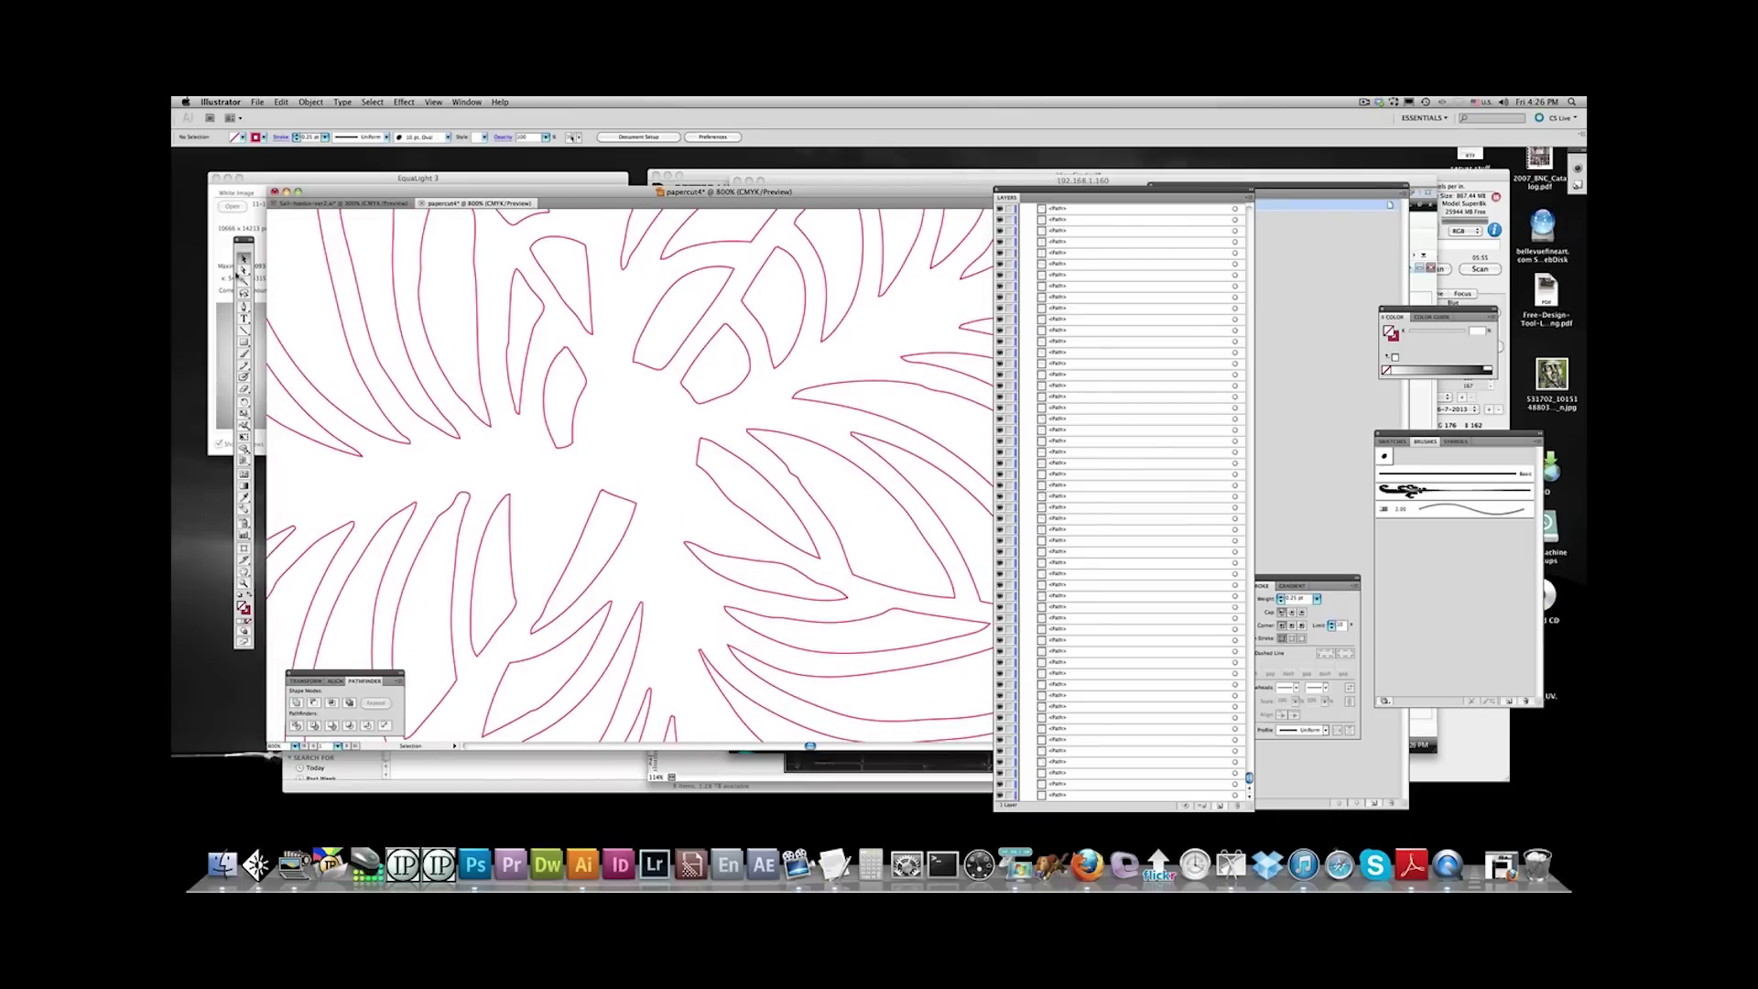
{"action": "left_click", "coordinate": [594, 510]}
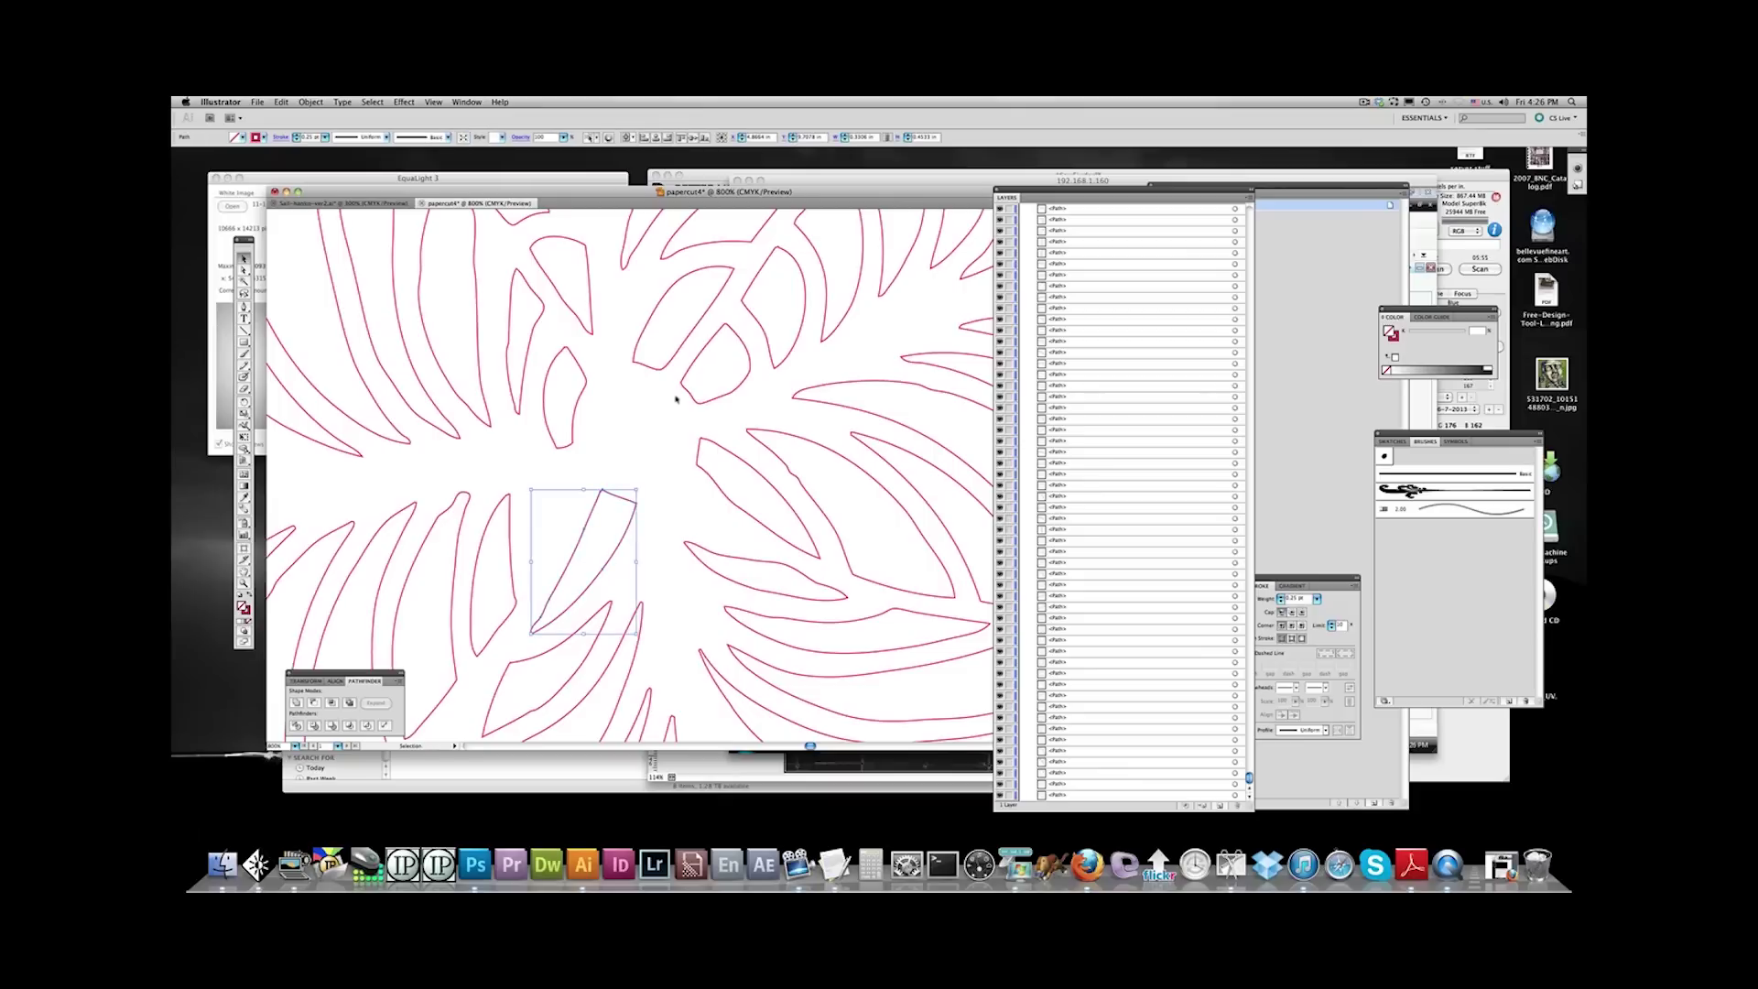
{"action": "key", "text": "super+equal"}
{"action": "key", "text": "super+equal"}
{"action": "key", "text": "super+equal"}
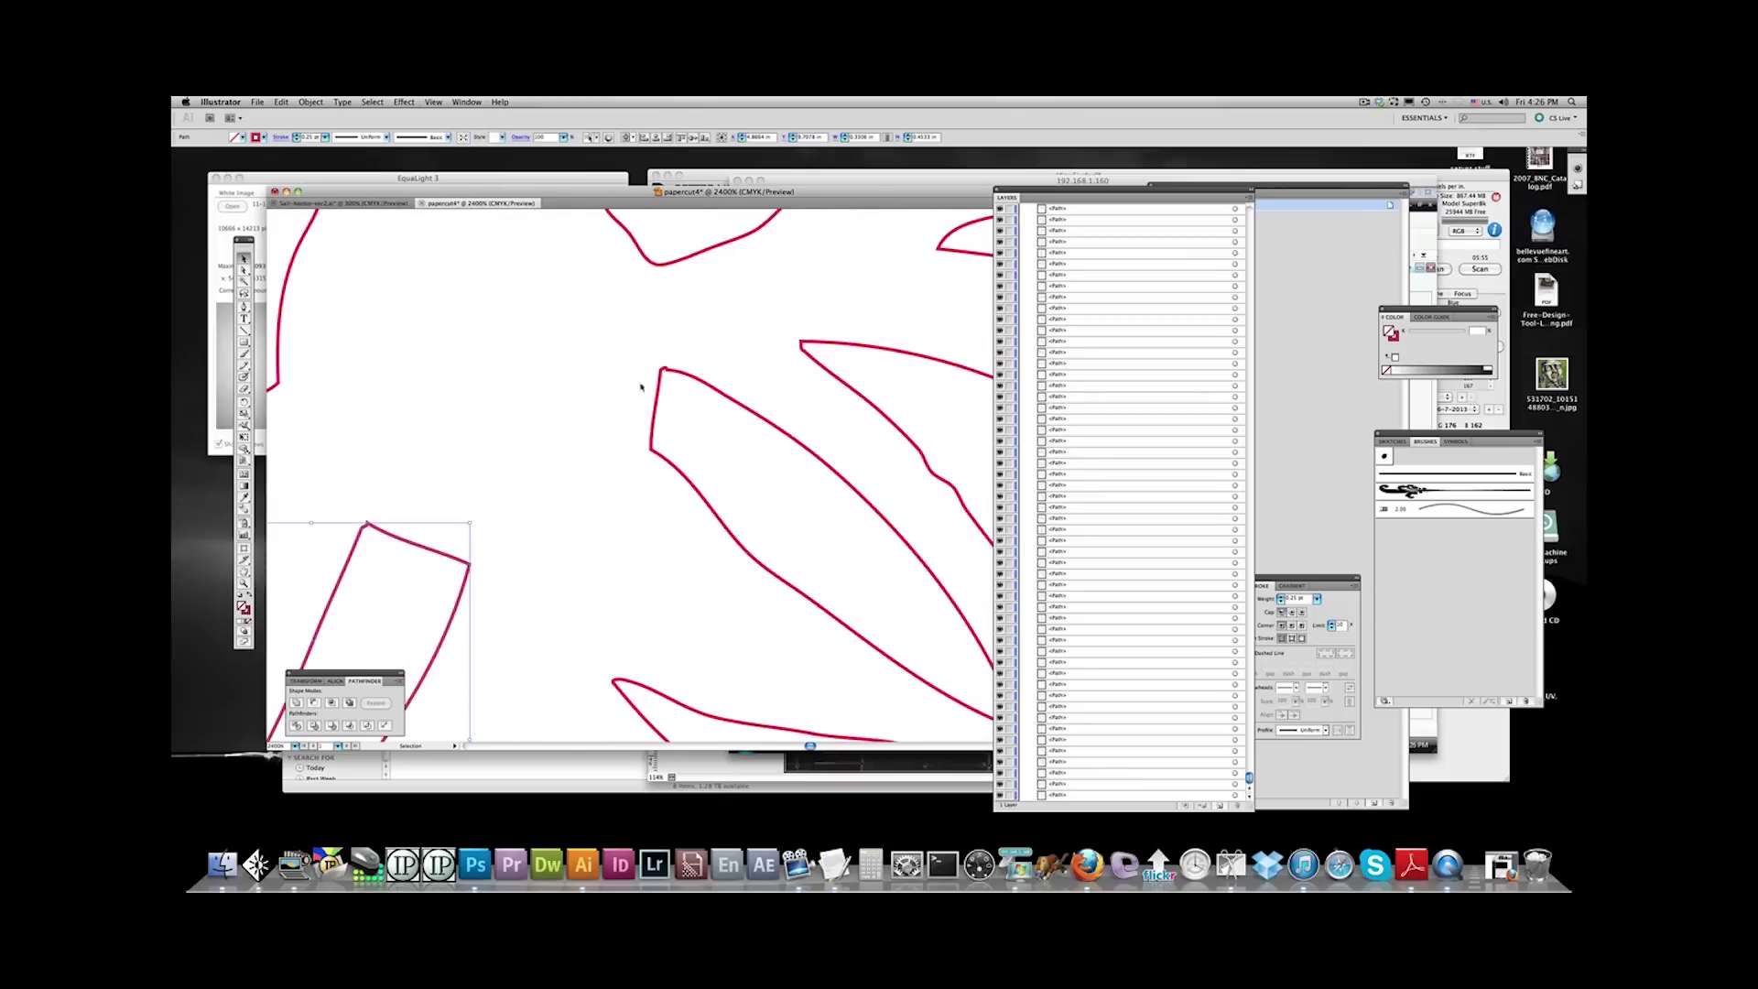
{"action": "left_click", "coordinate": [739, 317]}
{"action": "key", "text": "super+equal"}
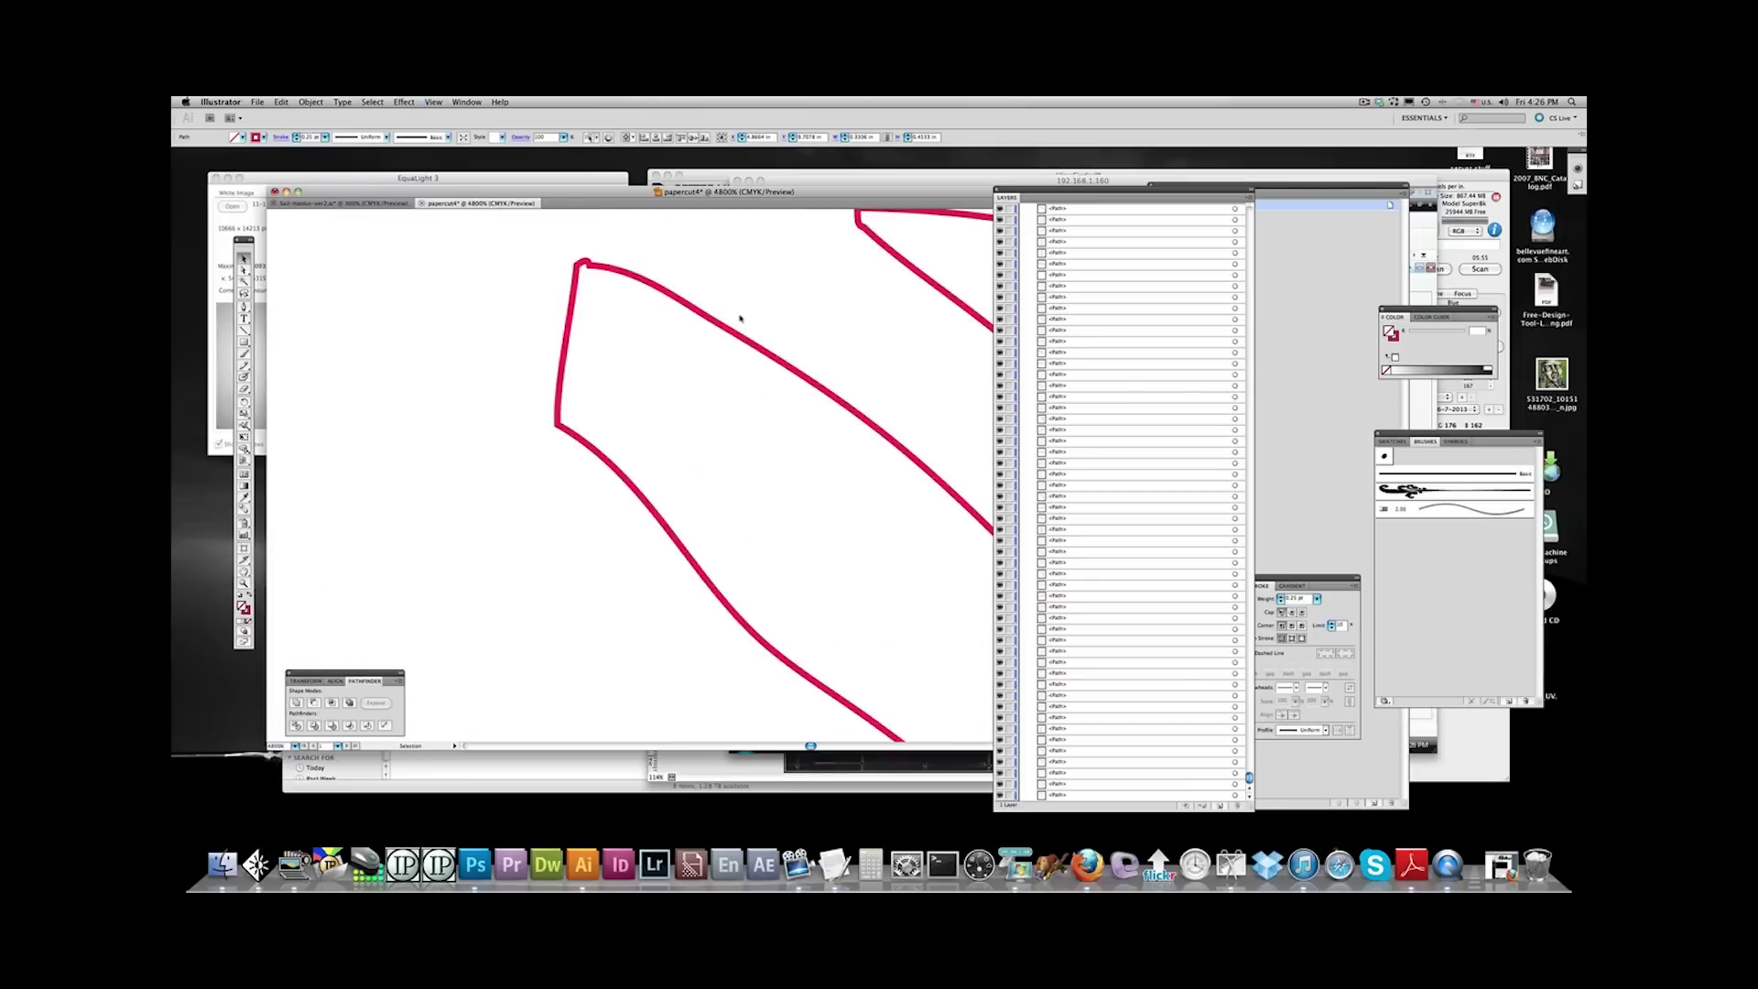
{"action": "left_click_drag", "start_coordinate": [736, 444], "coordinate": [935, 601]}
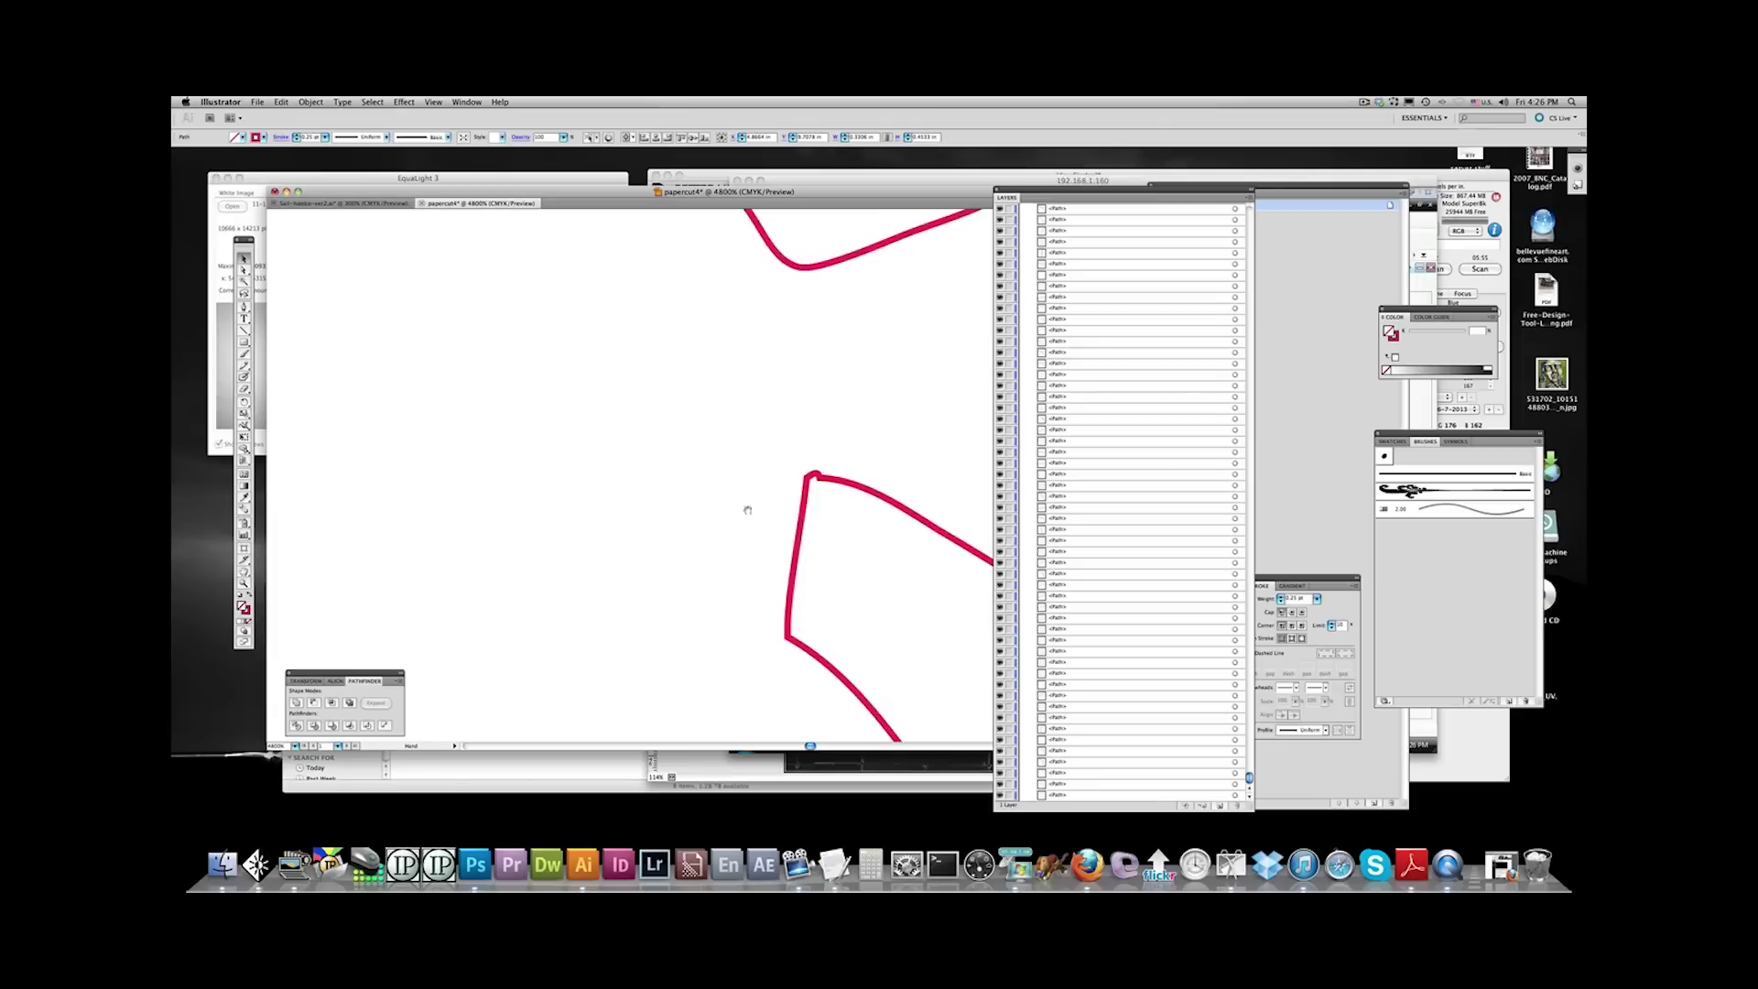
{"action": "left_click_drag", "start_coordinate": [746, 503], "coordinate": [560, 553]}
{"action": "scroll", "coordinate": [560, 553], "scroll_direction": "up", "scroll_amount": 2}
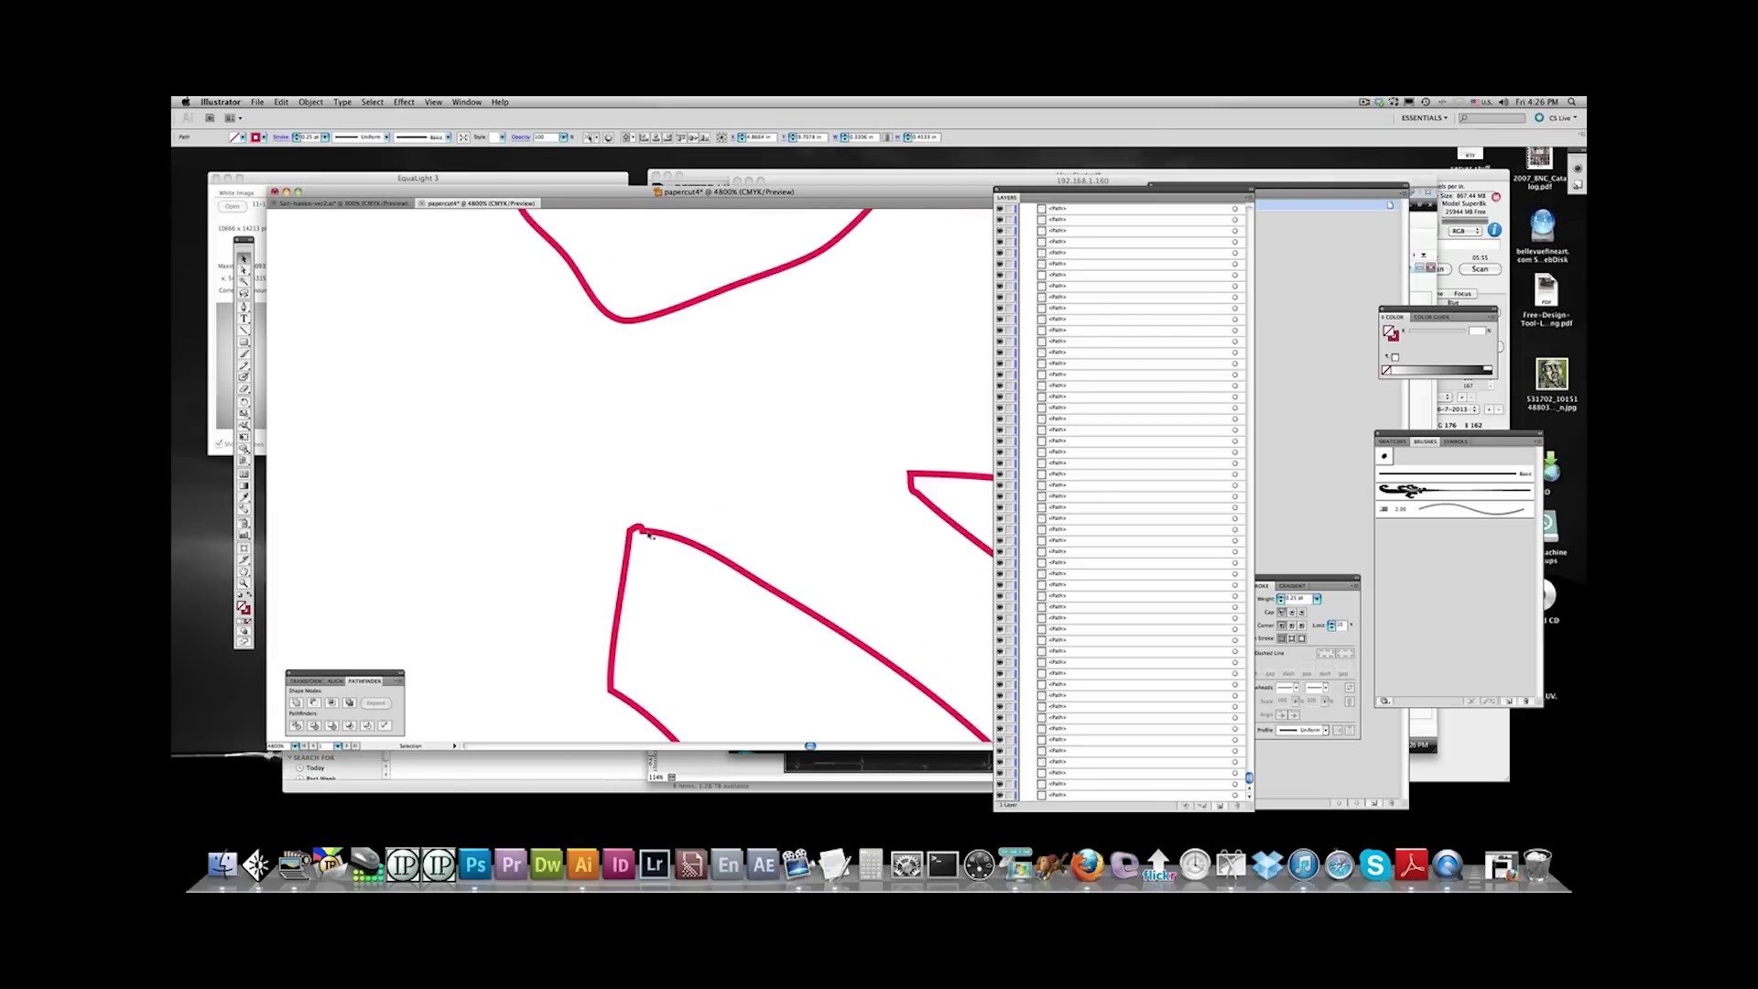
{"action": "left_click", "coordinate": [659, 533]}
Smooth the glitched corner by nudging its top anchor with Direct Selection
{"action": "key", "text": "a"}
{"action": "left_click", "coordinate": [638, 532]}
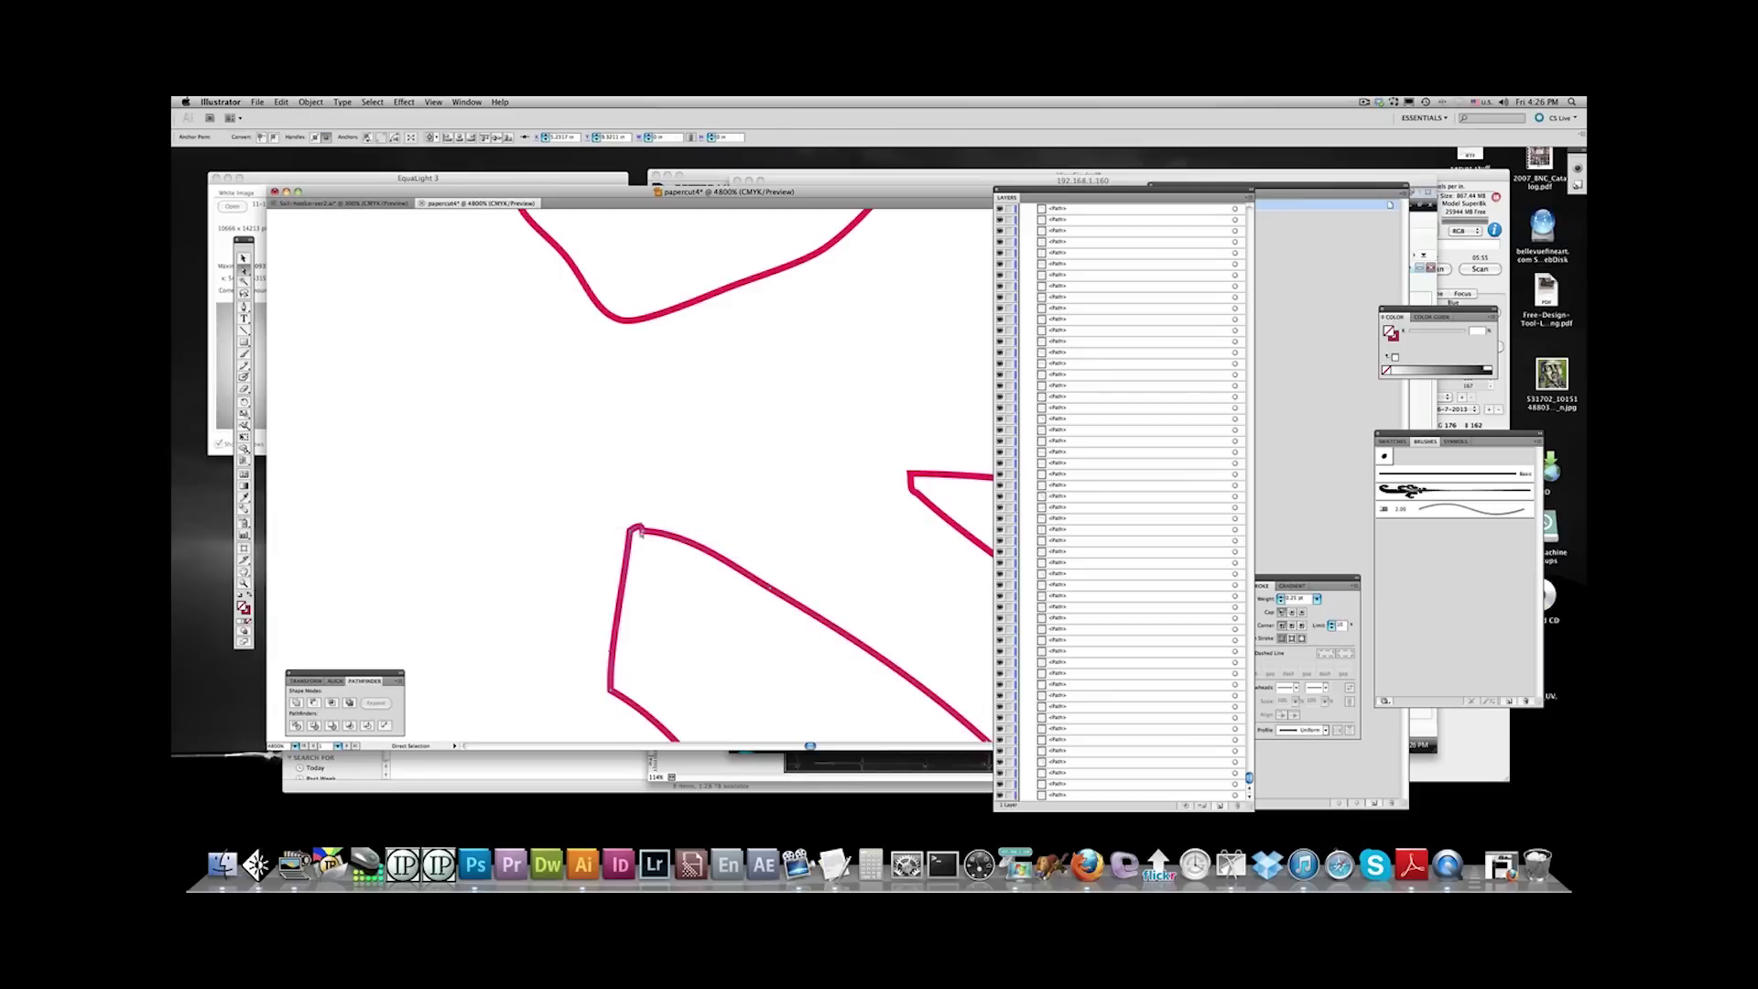
{"action": "left_click_drag", "start_coordinate": [646, 529], "coordinate": [648, 526]}
{"action": "left_click", "coordinate": [736, 507]}
Pan across the branching and diagonal outlines to check for other glitches
{"action": "left_click_drag", "start_coordinate": [795, 606], "coordinate": [693, 349]}
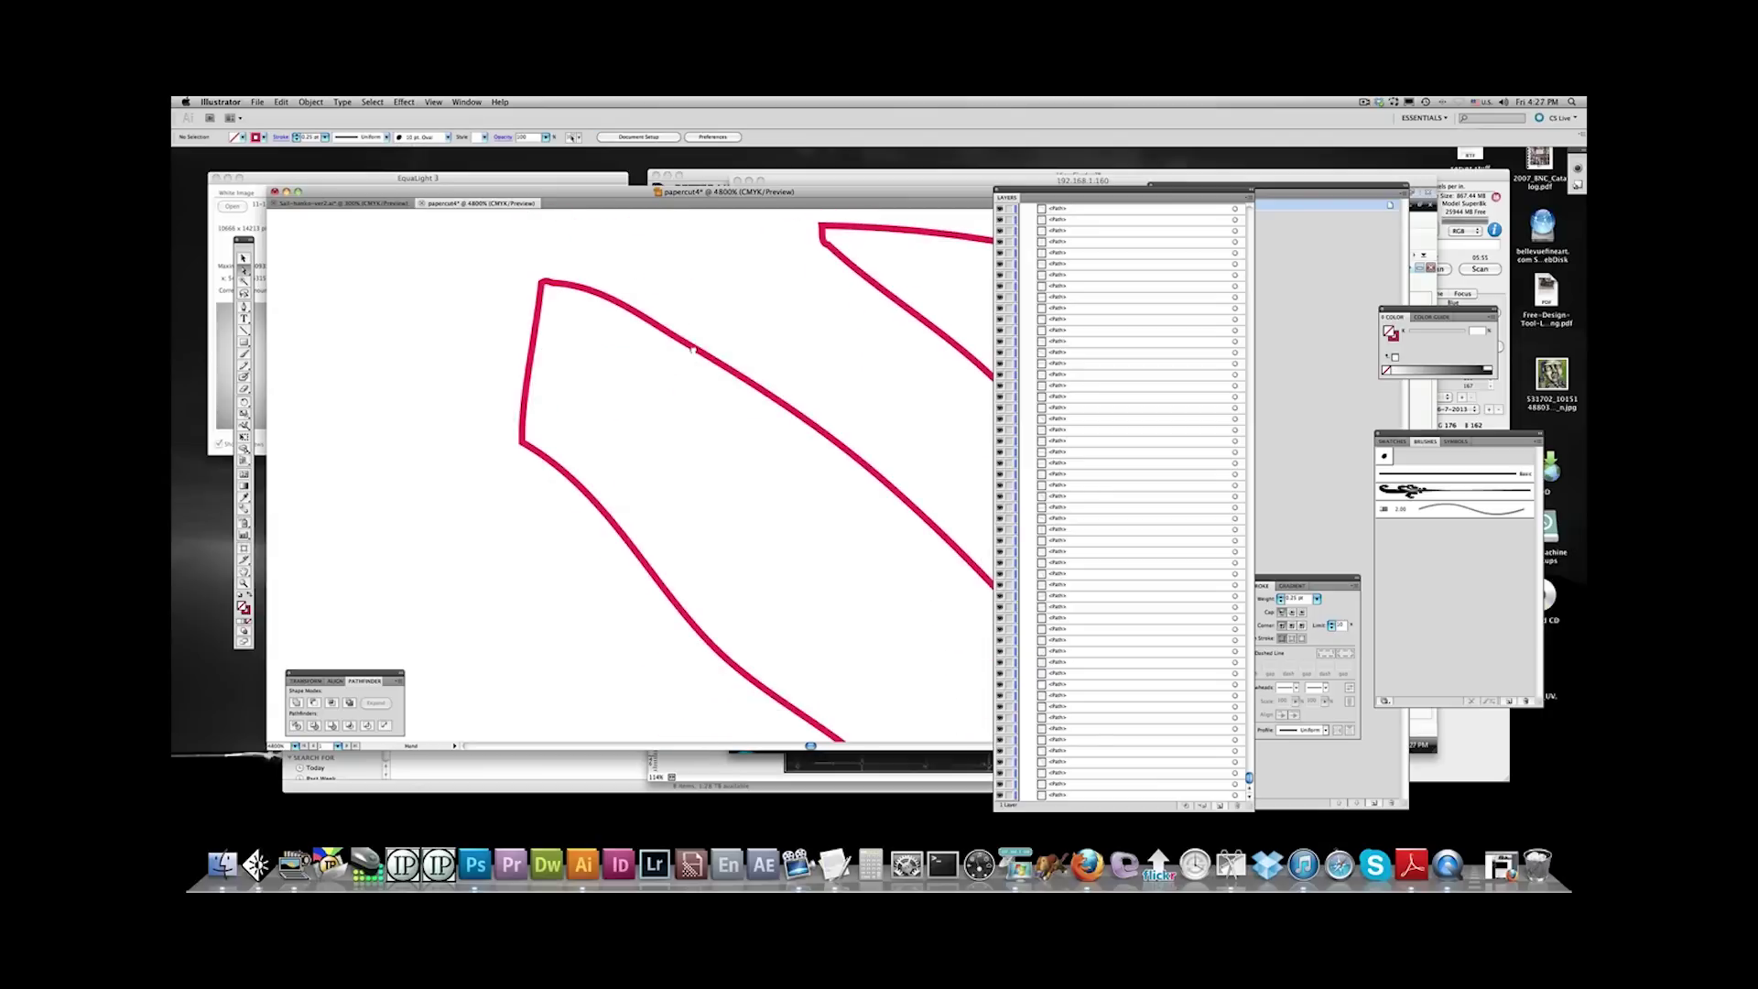
{"action": "left_click_drag", "start_coordinate": [842, 536], "coordinate": [470, 381]}
{"action": "left_click_drag", "start_coordinate": [840, 593], "coordinate": [569, 263]}
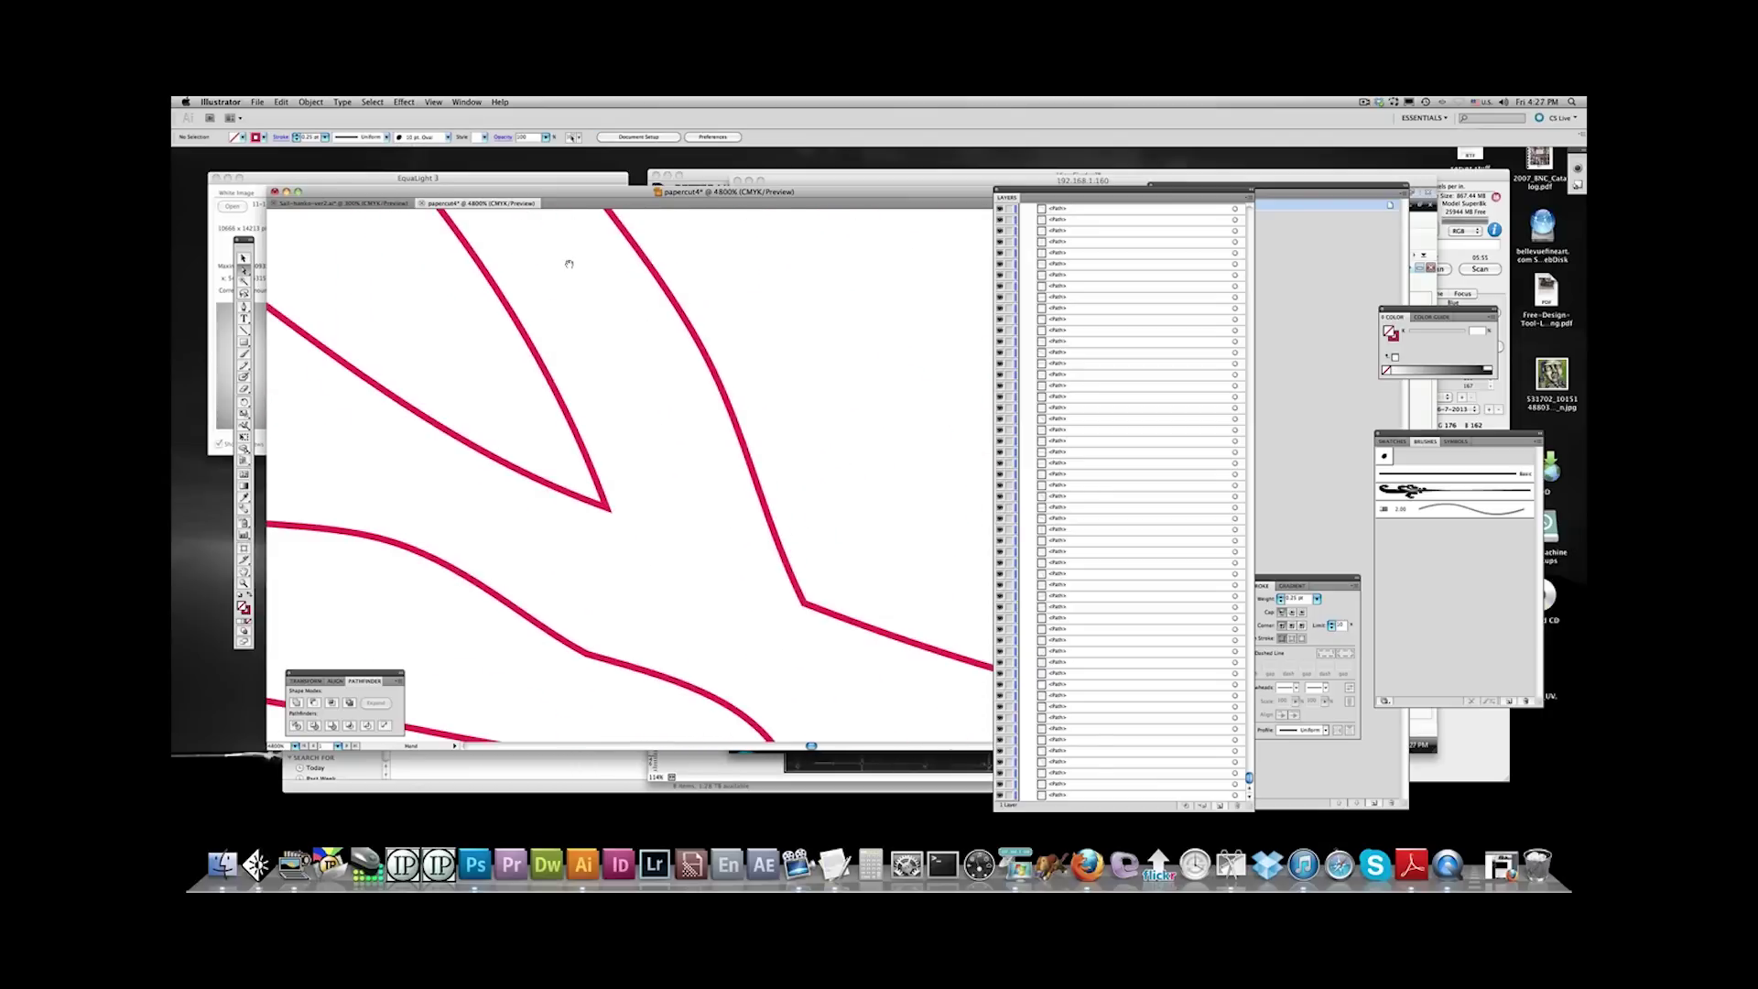
{"action": "left_click_drag", "start_coordinate": [855, 660], "coordinate": [424, 510]}
{"action": "mouse_move", "coordinate": [895, 412]}
{"action": "left_mouse_down"}
{"action": "mouse_move", "coordinate": [376, 588]}
{"action": "mouse_move", "coordinate": [745, 305]}
{"action": "mouse_move", "coordinate": [761, 404]}
{"action": "left_mouse_up"}
{"action": "mouse_move", "coordinate": [593, 289]}
{"action": "left_mouse_down"}
{"action": "mouse_move", "coordinate": [953, 616]}
{"action": "mouse_move", "coordinate": [553, 373]}
{"action": "left_mouse_up"}
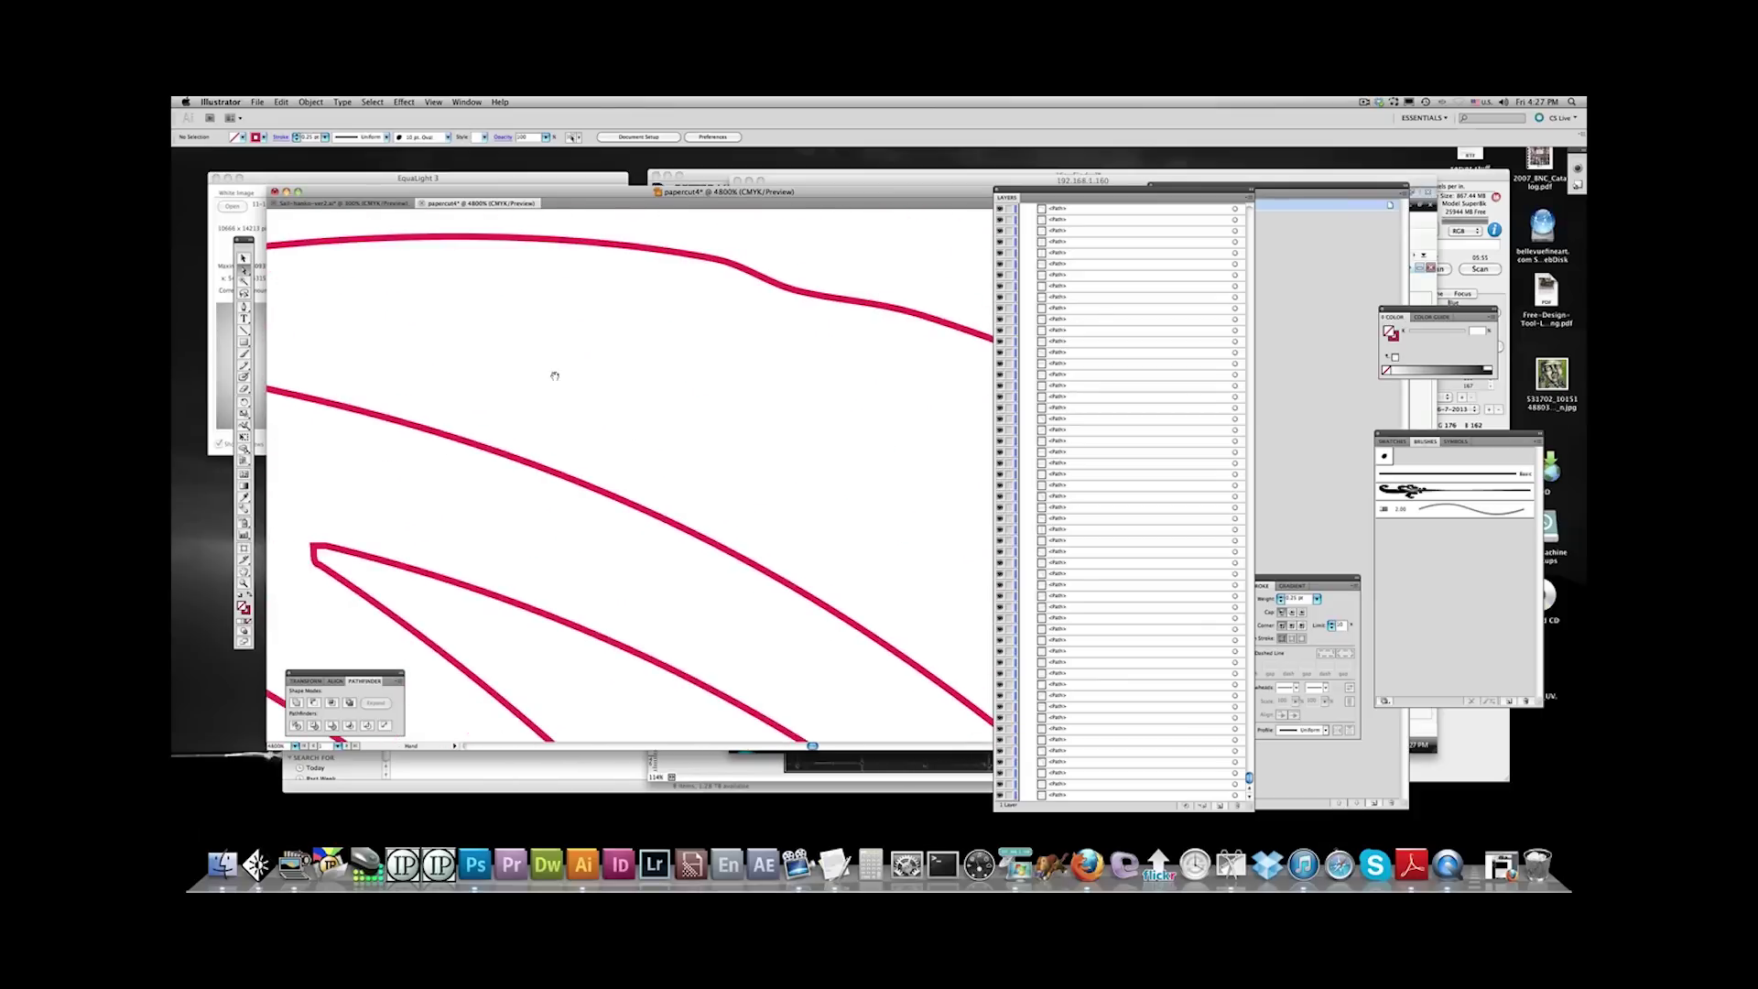
Survey the long outlines at 1600% zoom, then select all paths
{"action": "key", "text": "super+minus"}
{"action": "key", "text": "super+minus"}
{"action": "key", "text": "super+minus"}
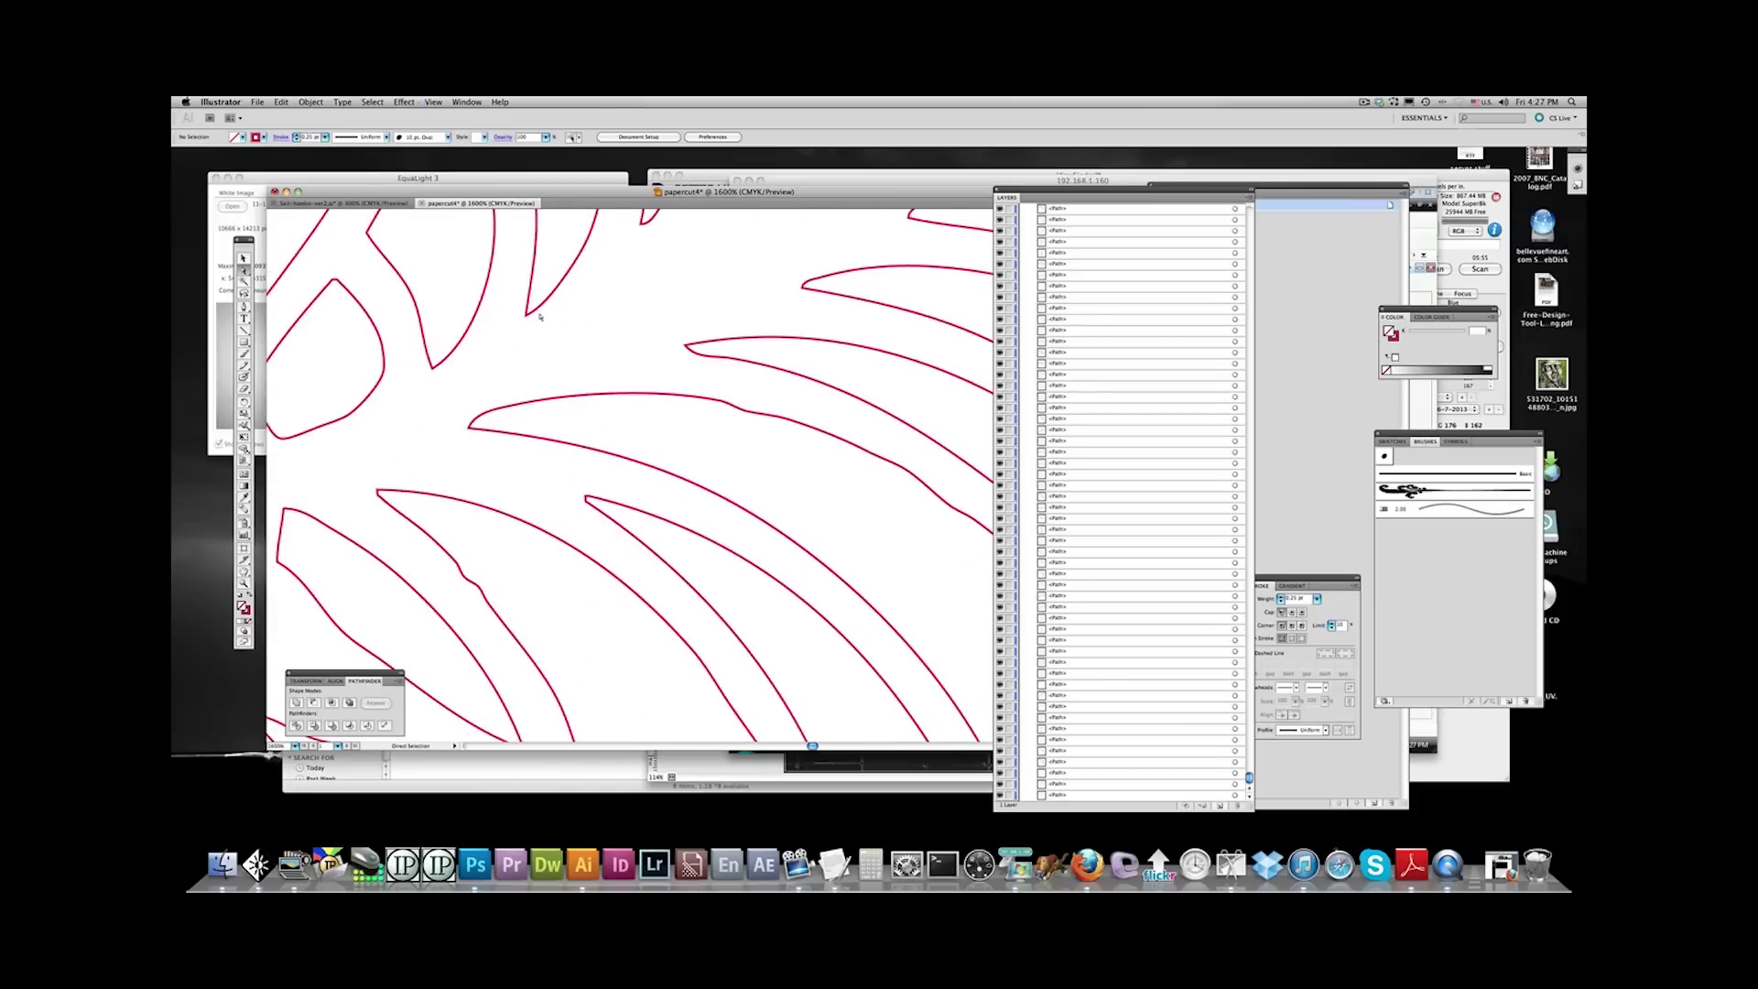
{"action": "left_click_drag", "start_coordinate": [505, 299], "coordinate": [572, 555]}
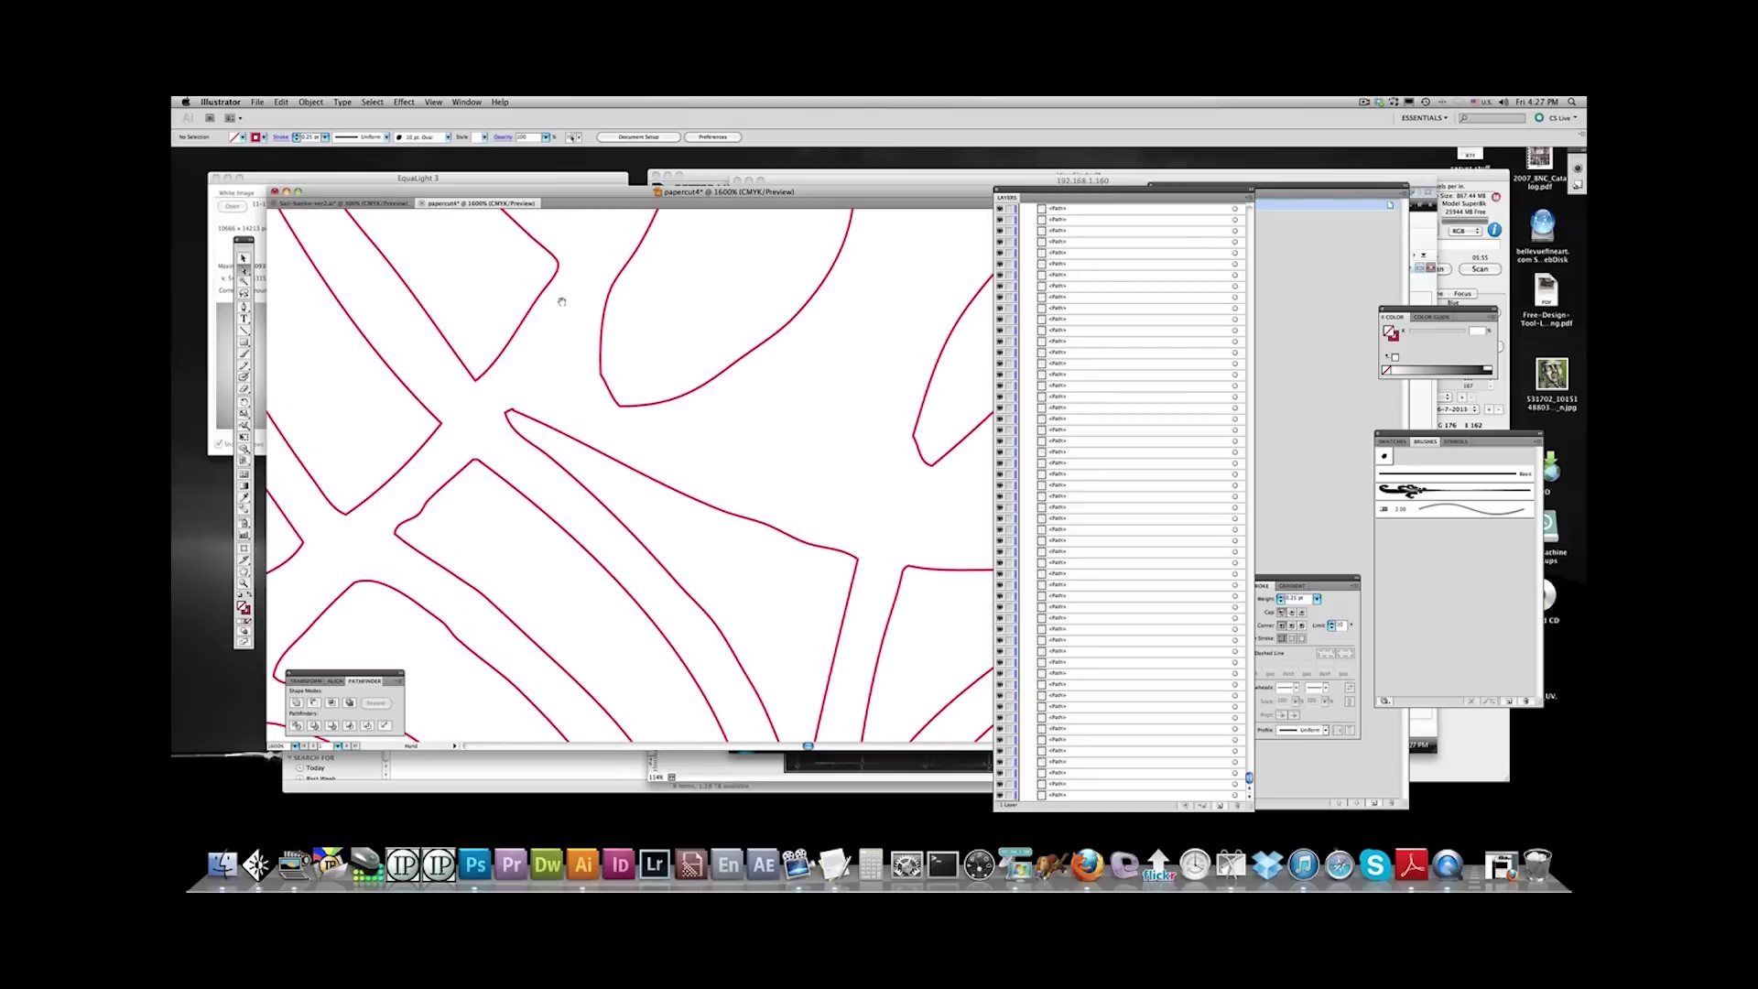
{"action": "left_click_drag", "start_coordinate": [562, 302], "coordinate": [569, 522]}
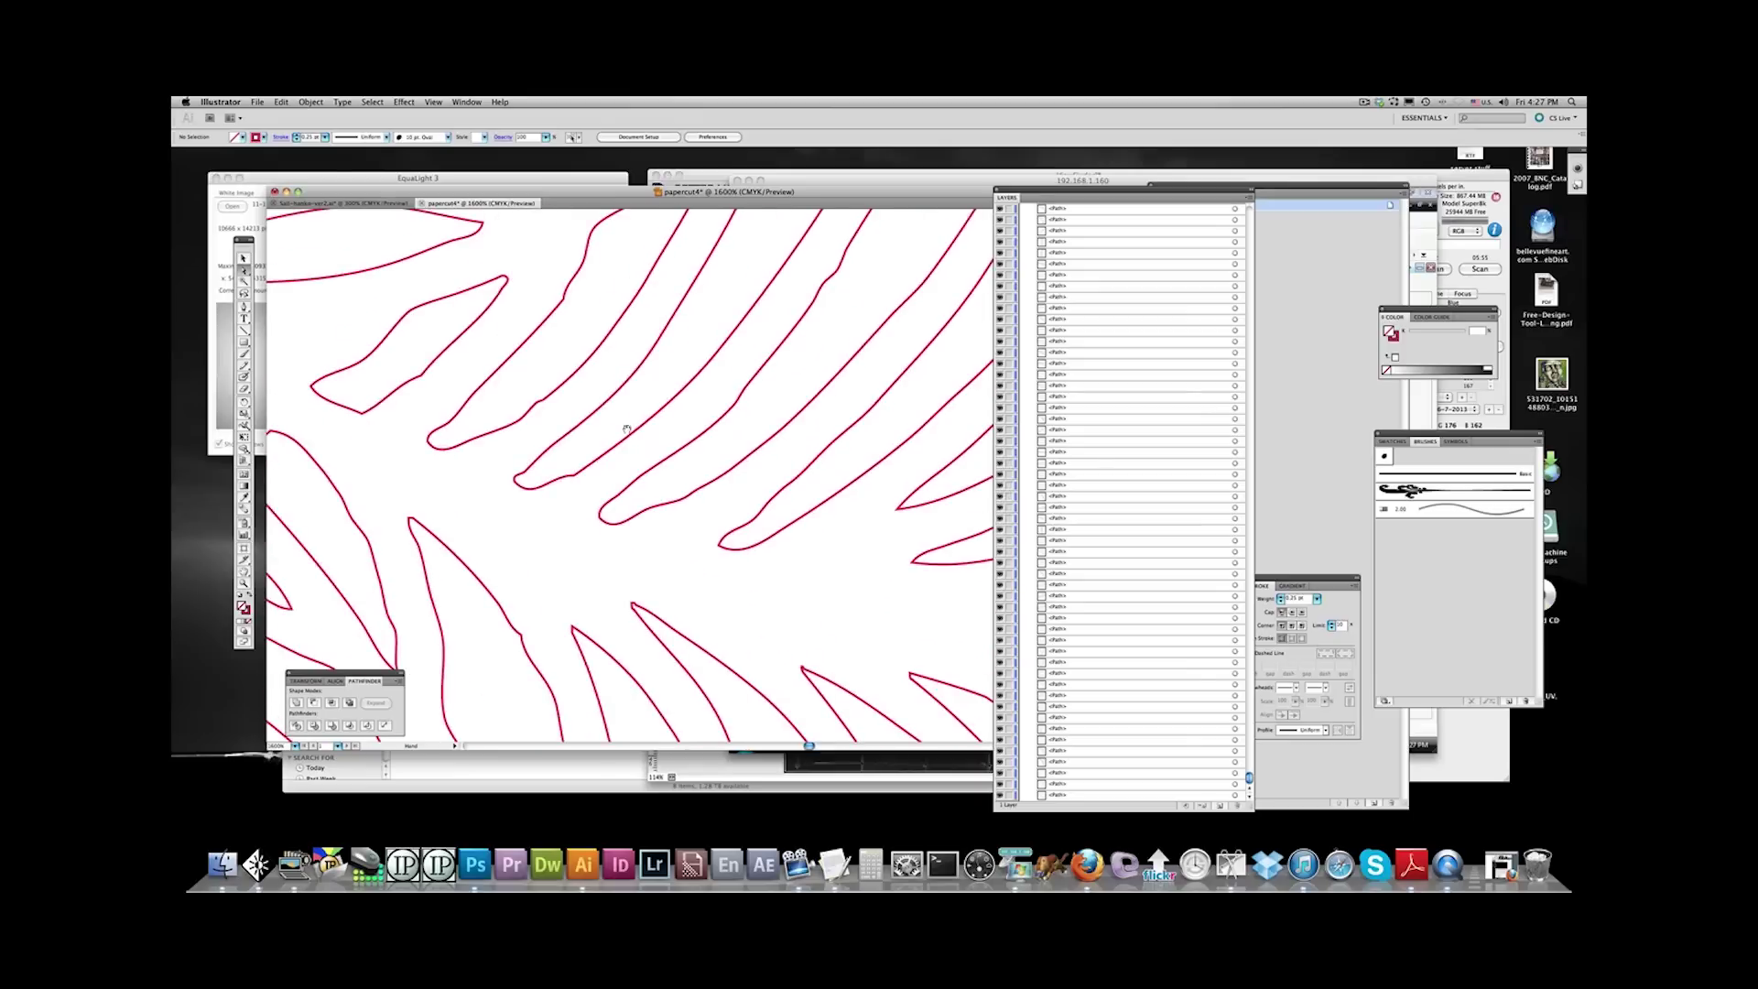
{"action": "left_click_drag", "start_coordinate": [791, 321], "coordinate": [574, 705]}
{"action": "left_click_drag", "start_coordinate": [596, 632], "coordinate": [783, 375]}
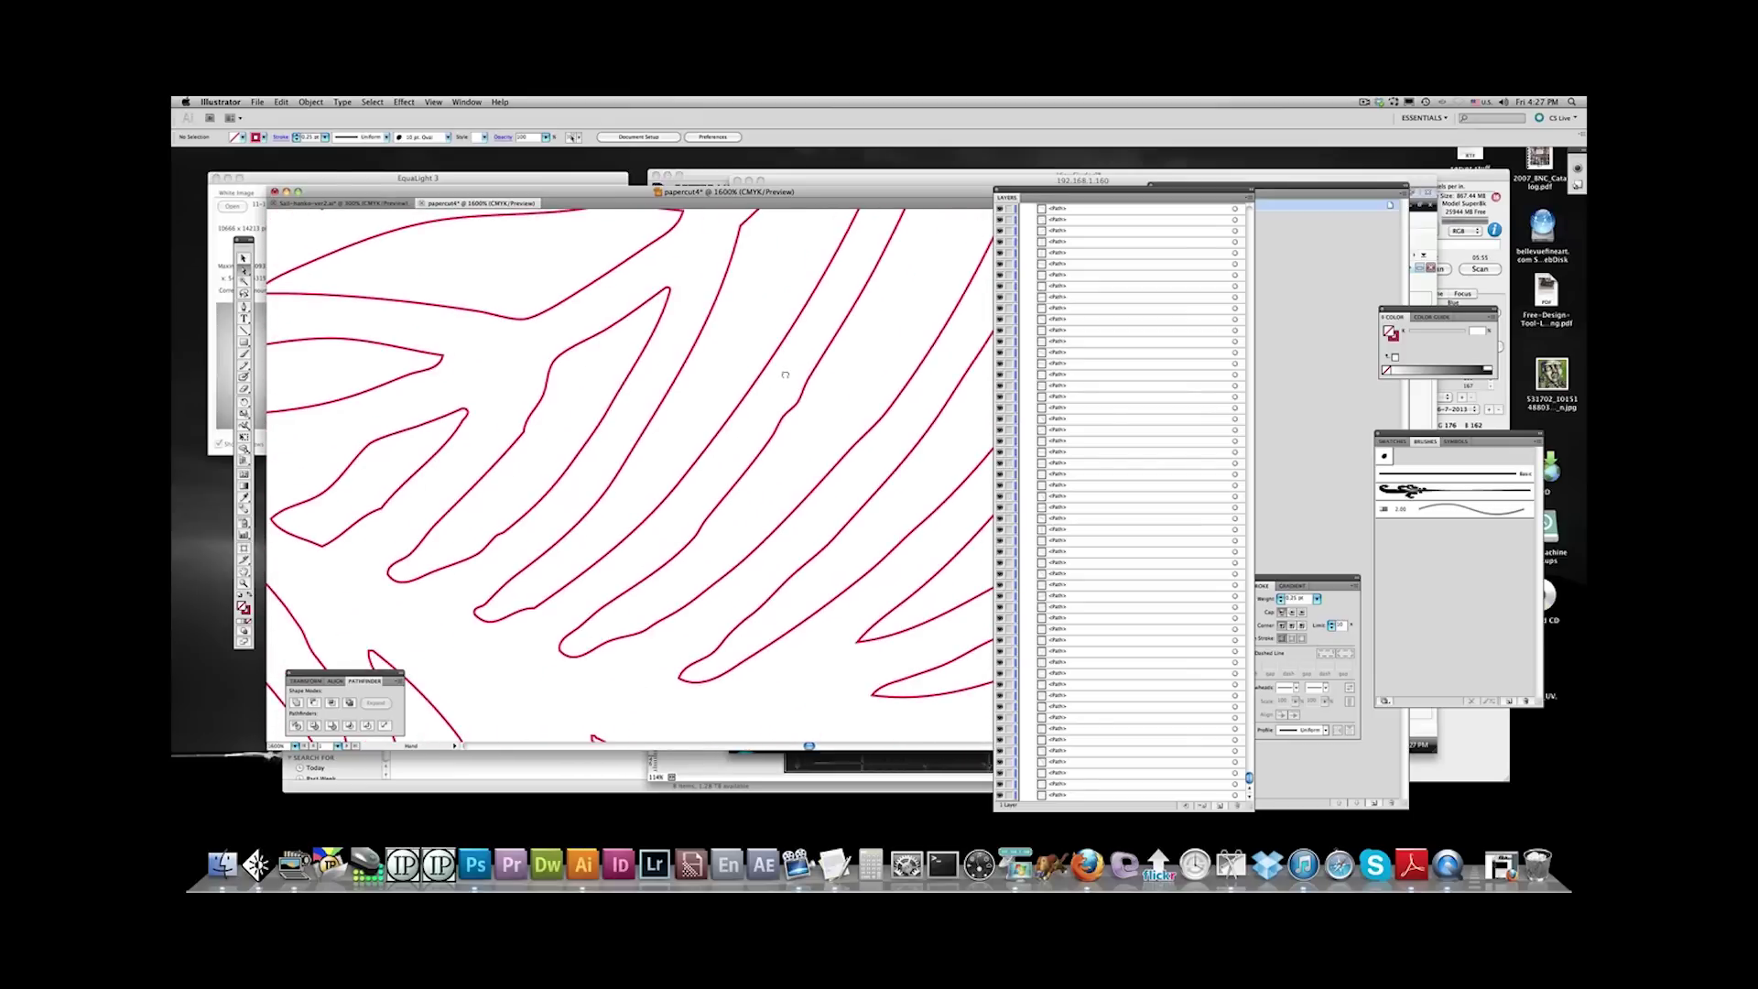
{"action": "key", "text": "a"}
{"action": "key", "text": "super+a"}
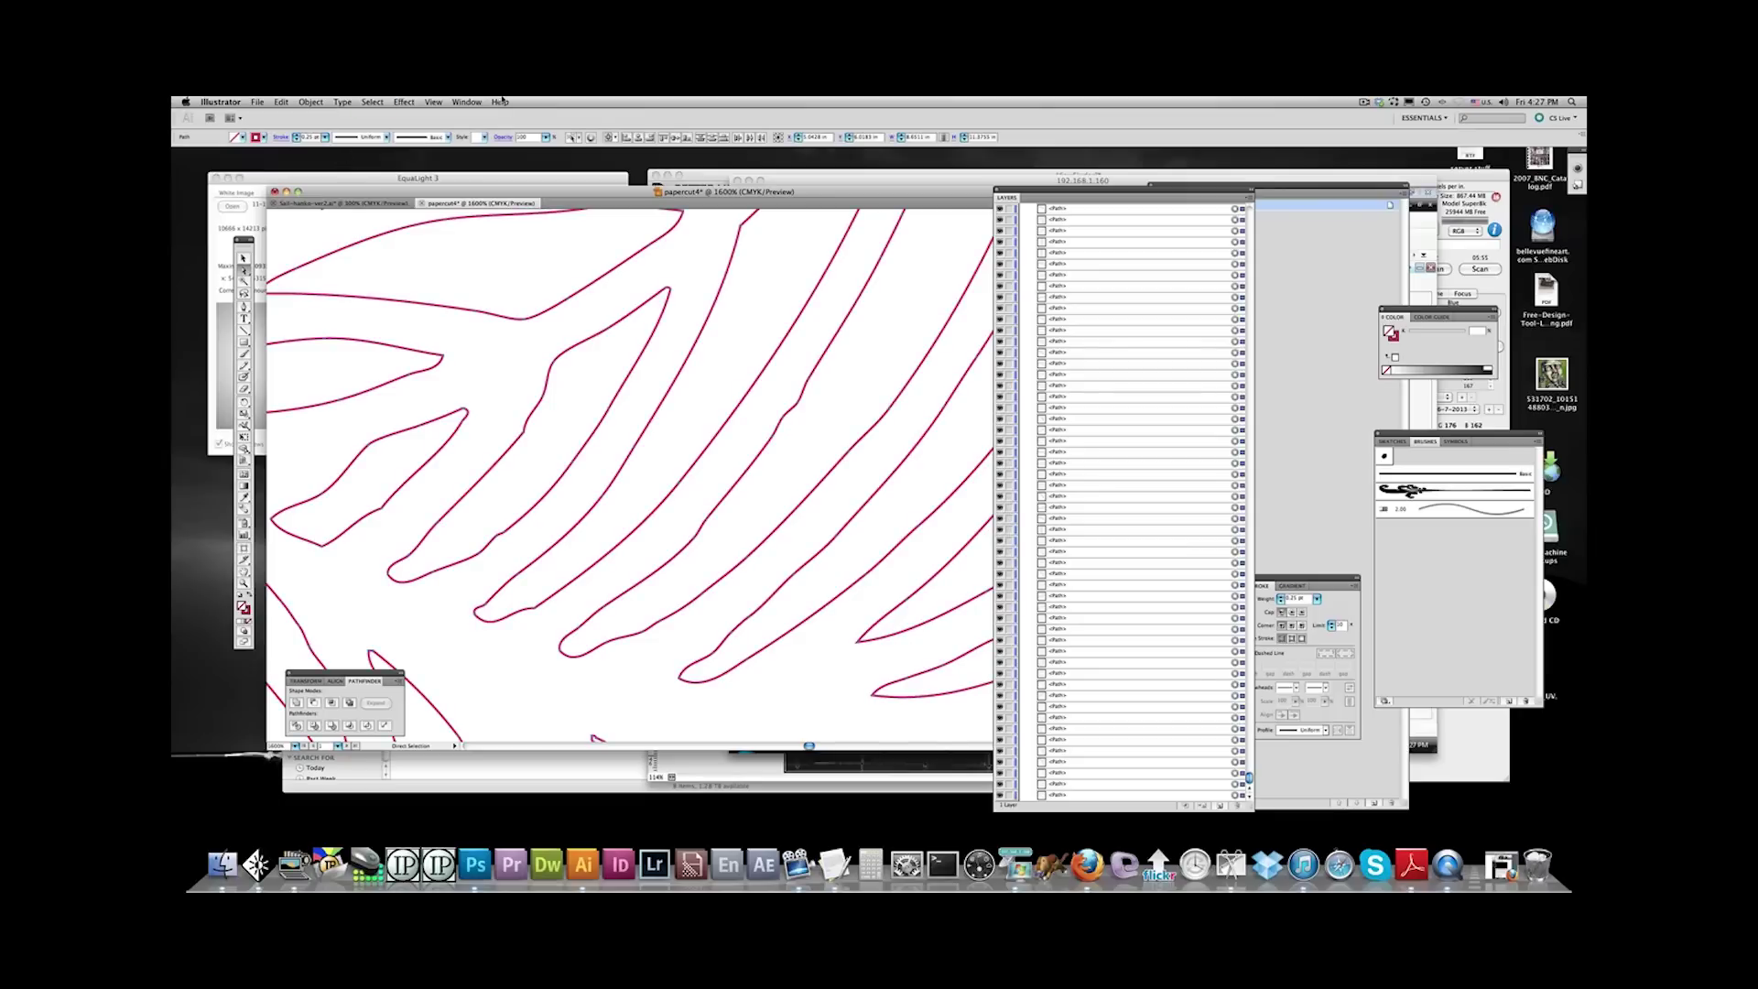
{"action": "left_click", "coordinate": [311, 103]}
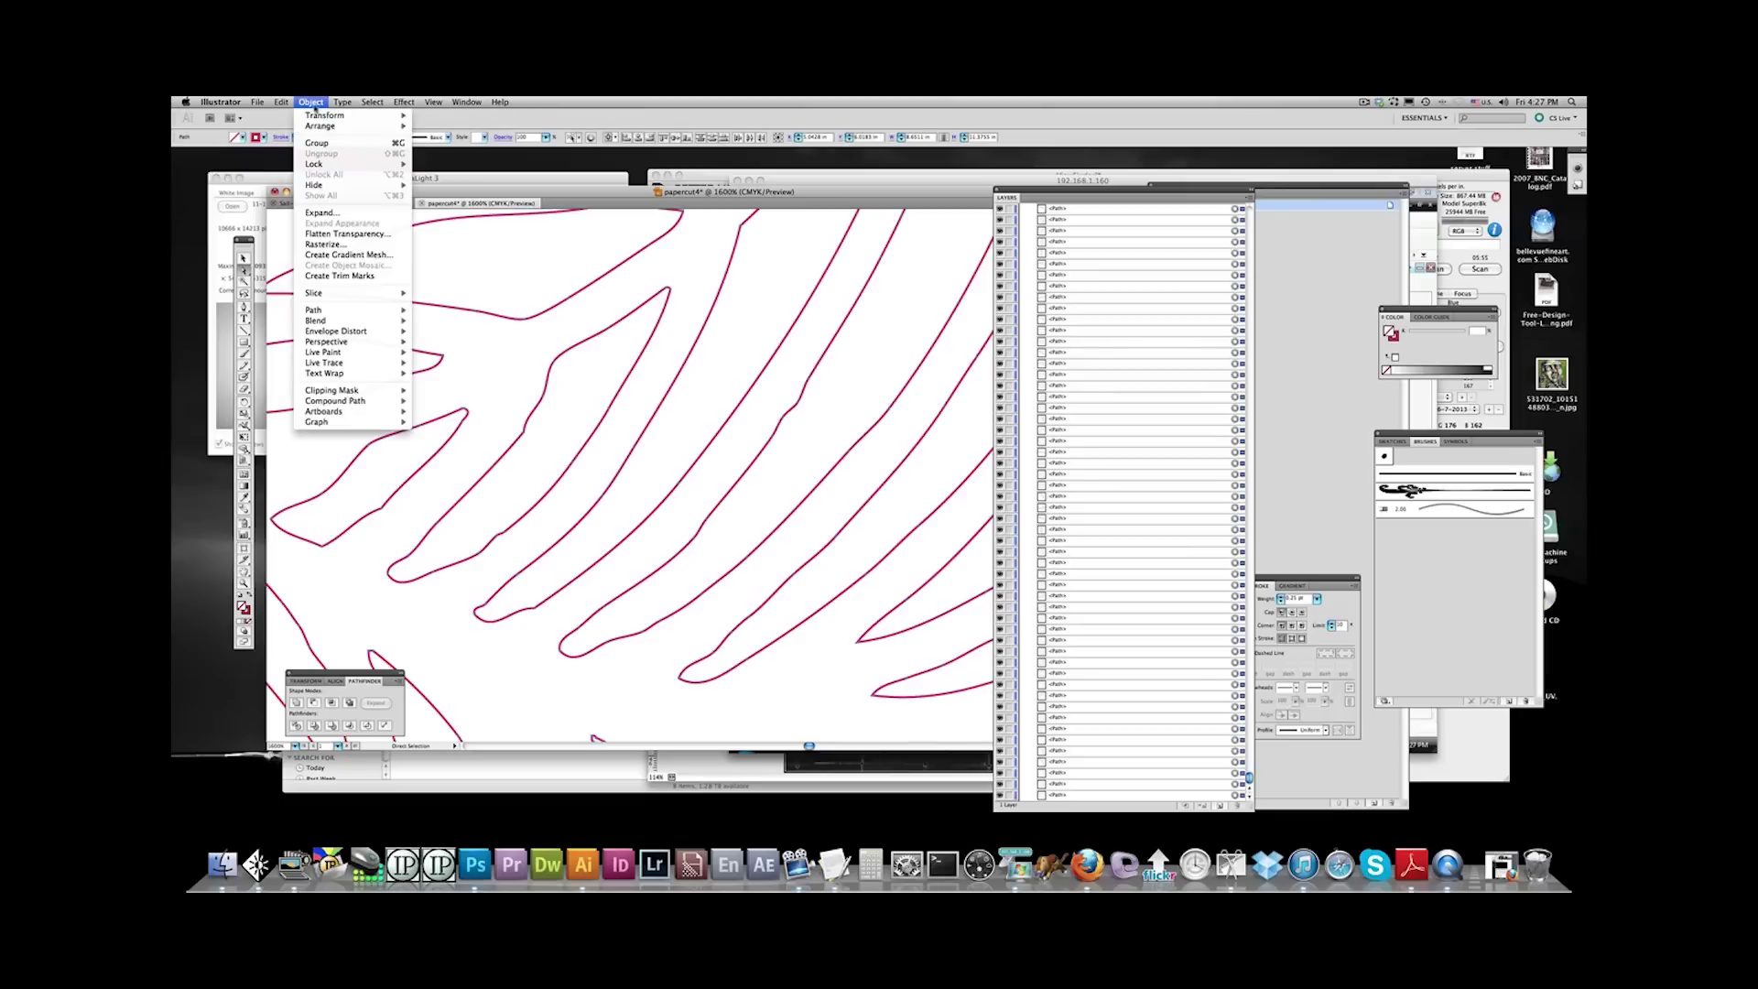
{"action": "mouse_move", "coordinate": [367, 311]}
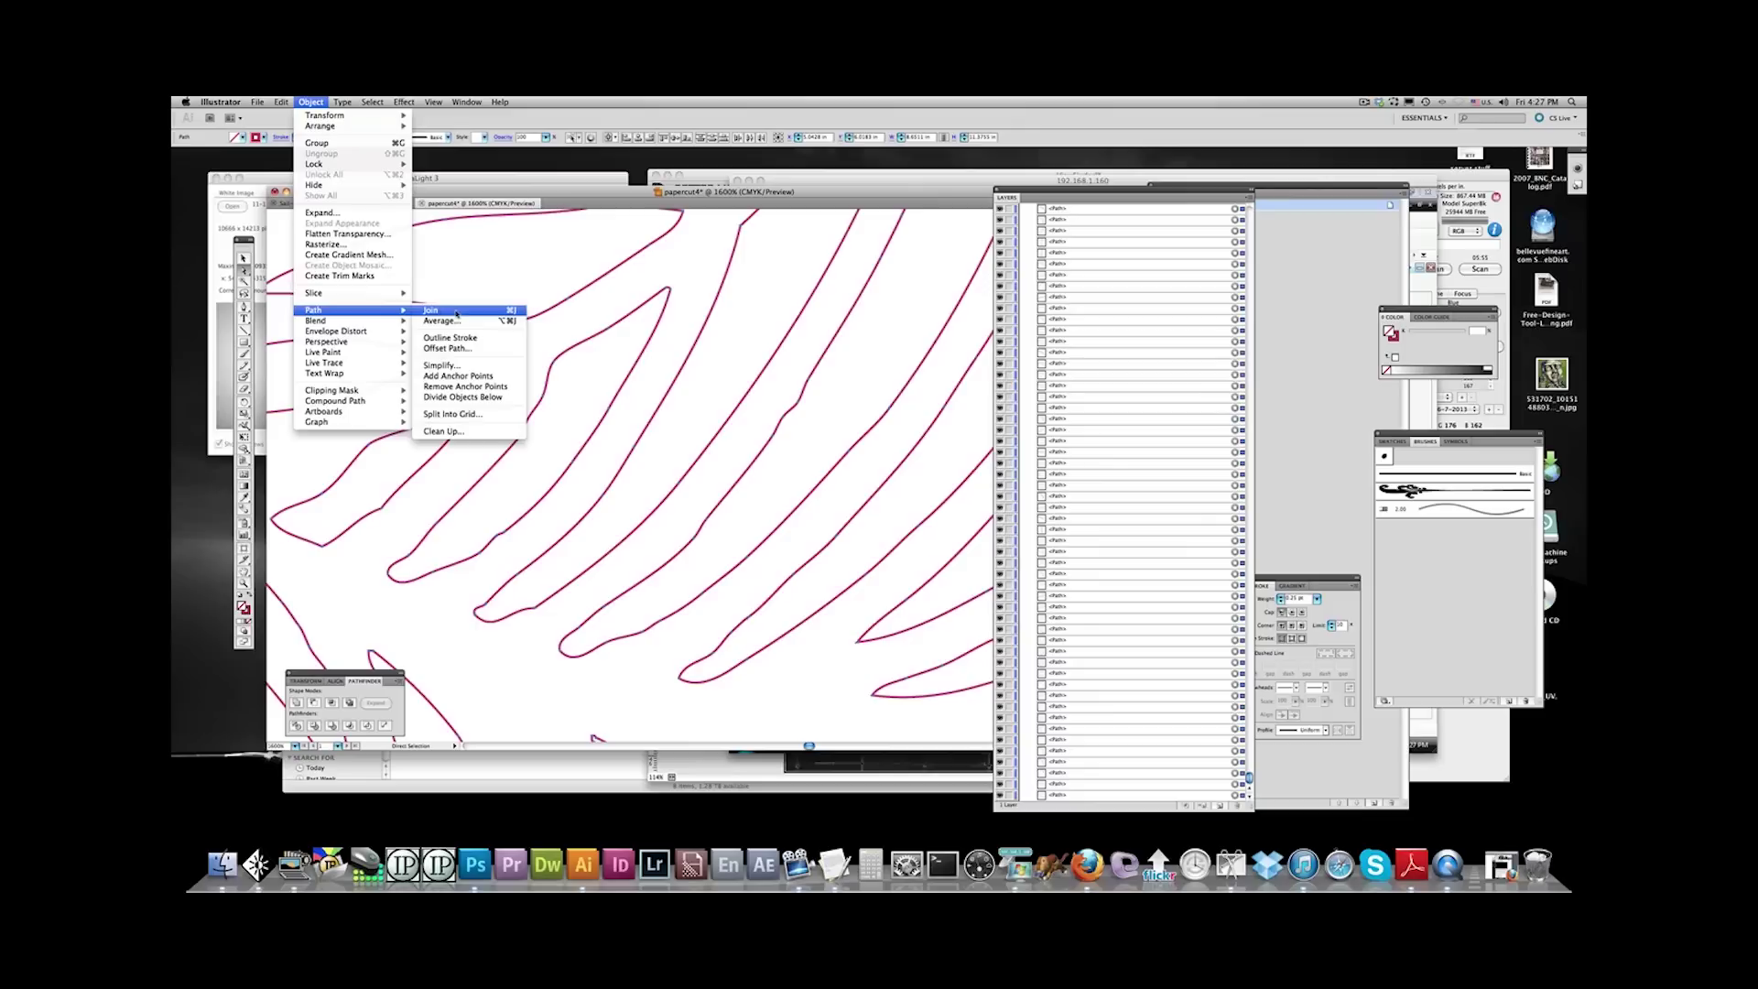
{"action": "left_click", "coordinate": [515, 377]}
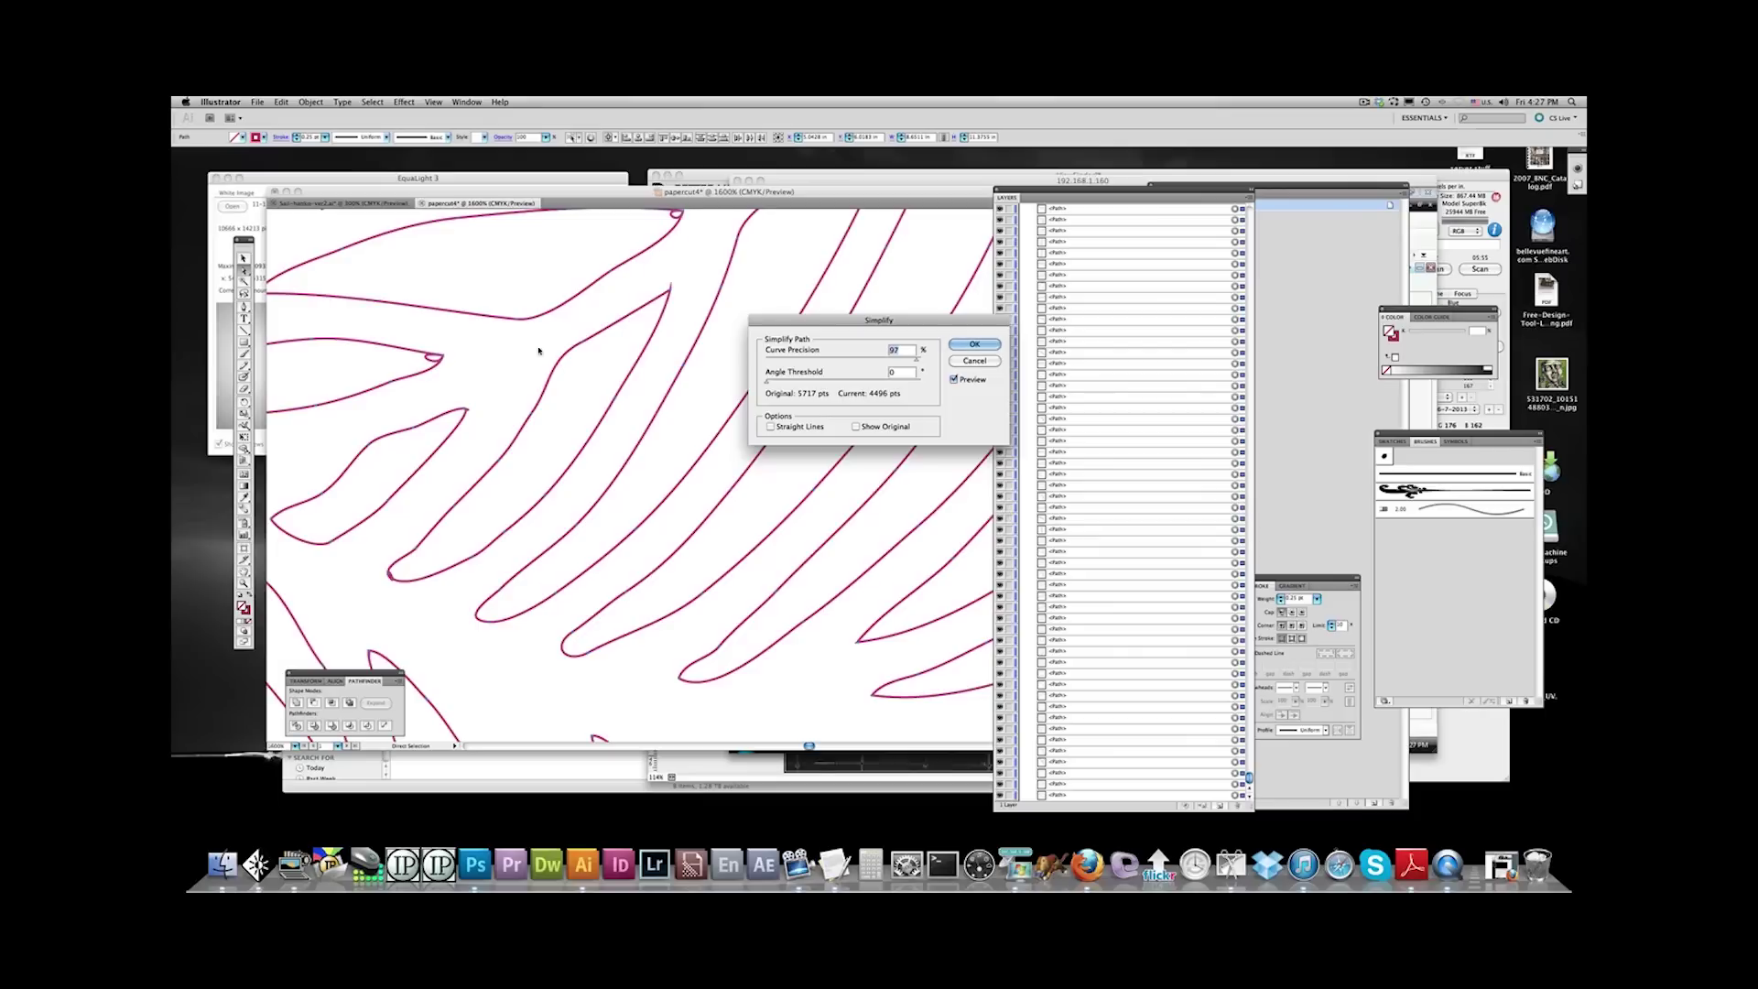
{"action": "left_click_drag", "start_coordinate": [916, 359], "coordinate": [921, 359]}
{"action": "left_click_drag", "start_coordinate": [767, 381], "coordinate": [928, 380]}
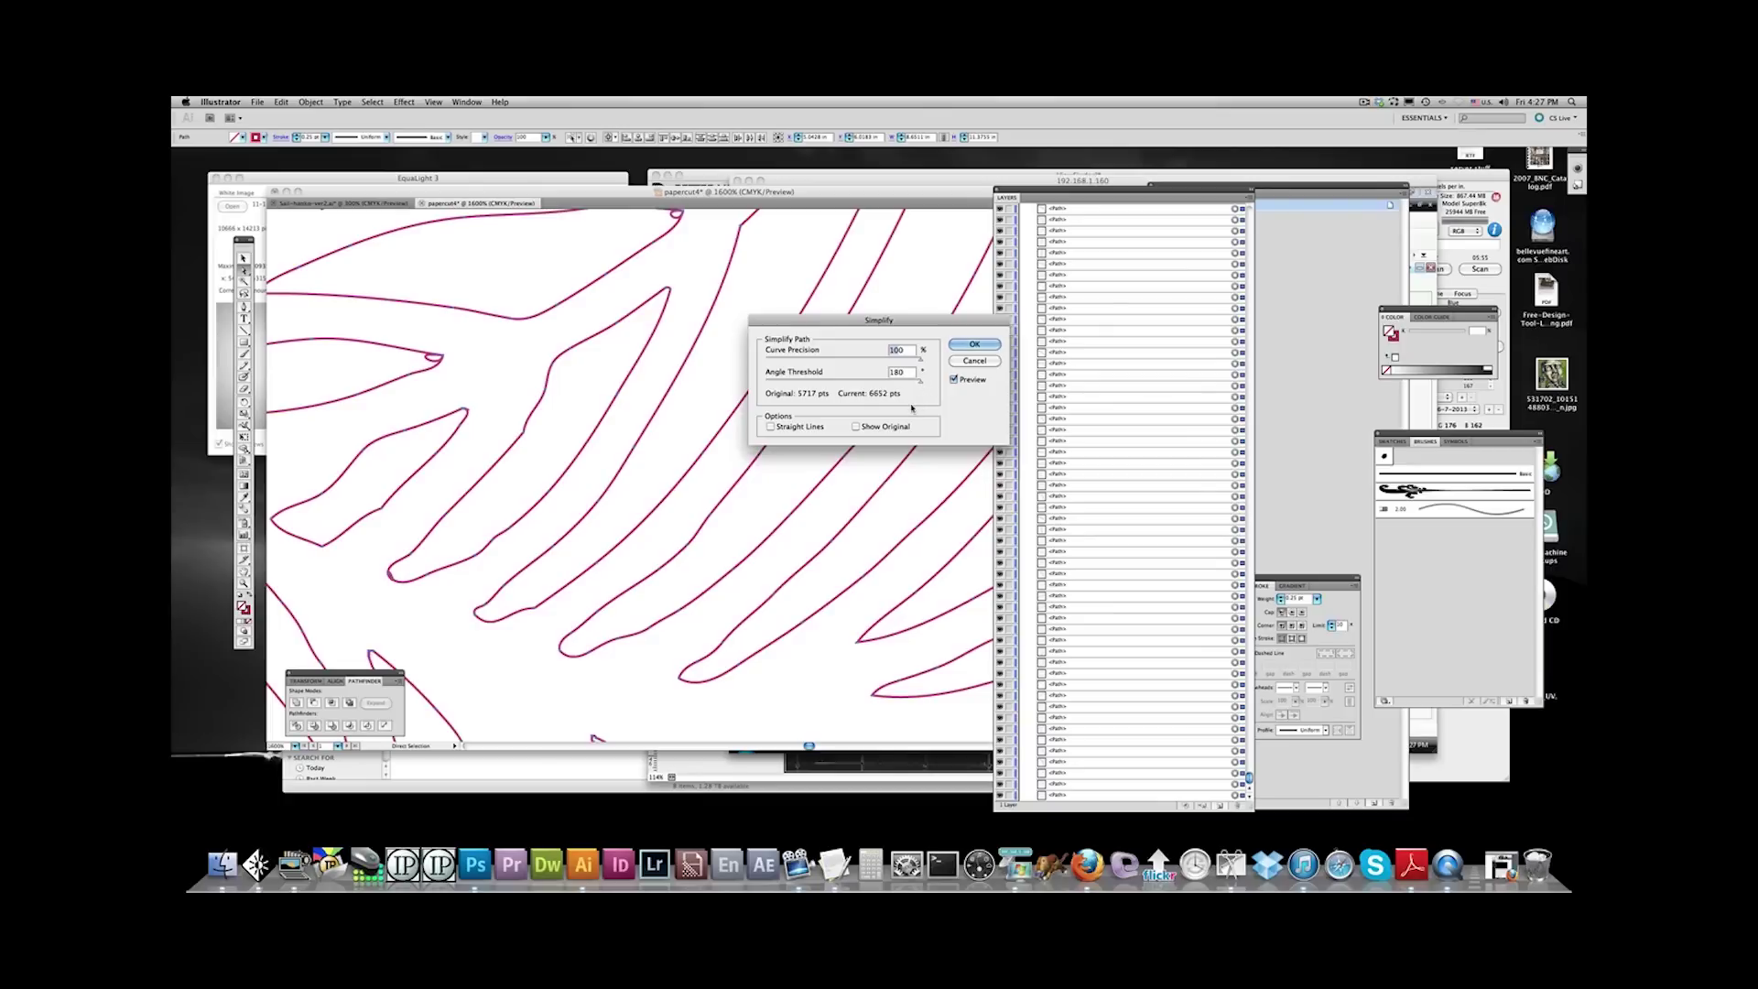
{"action": "left_click_drag", "start_coordinate": [918, 383], "coordinate": [768, 392]}
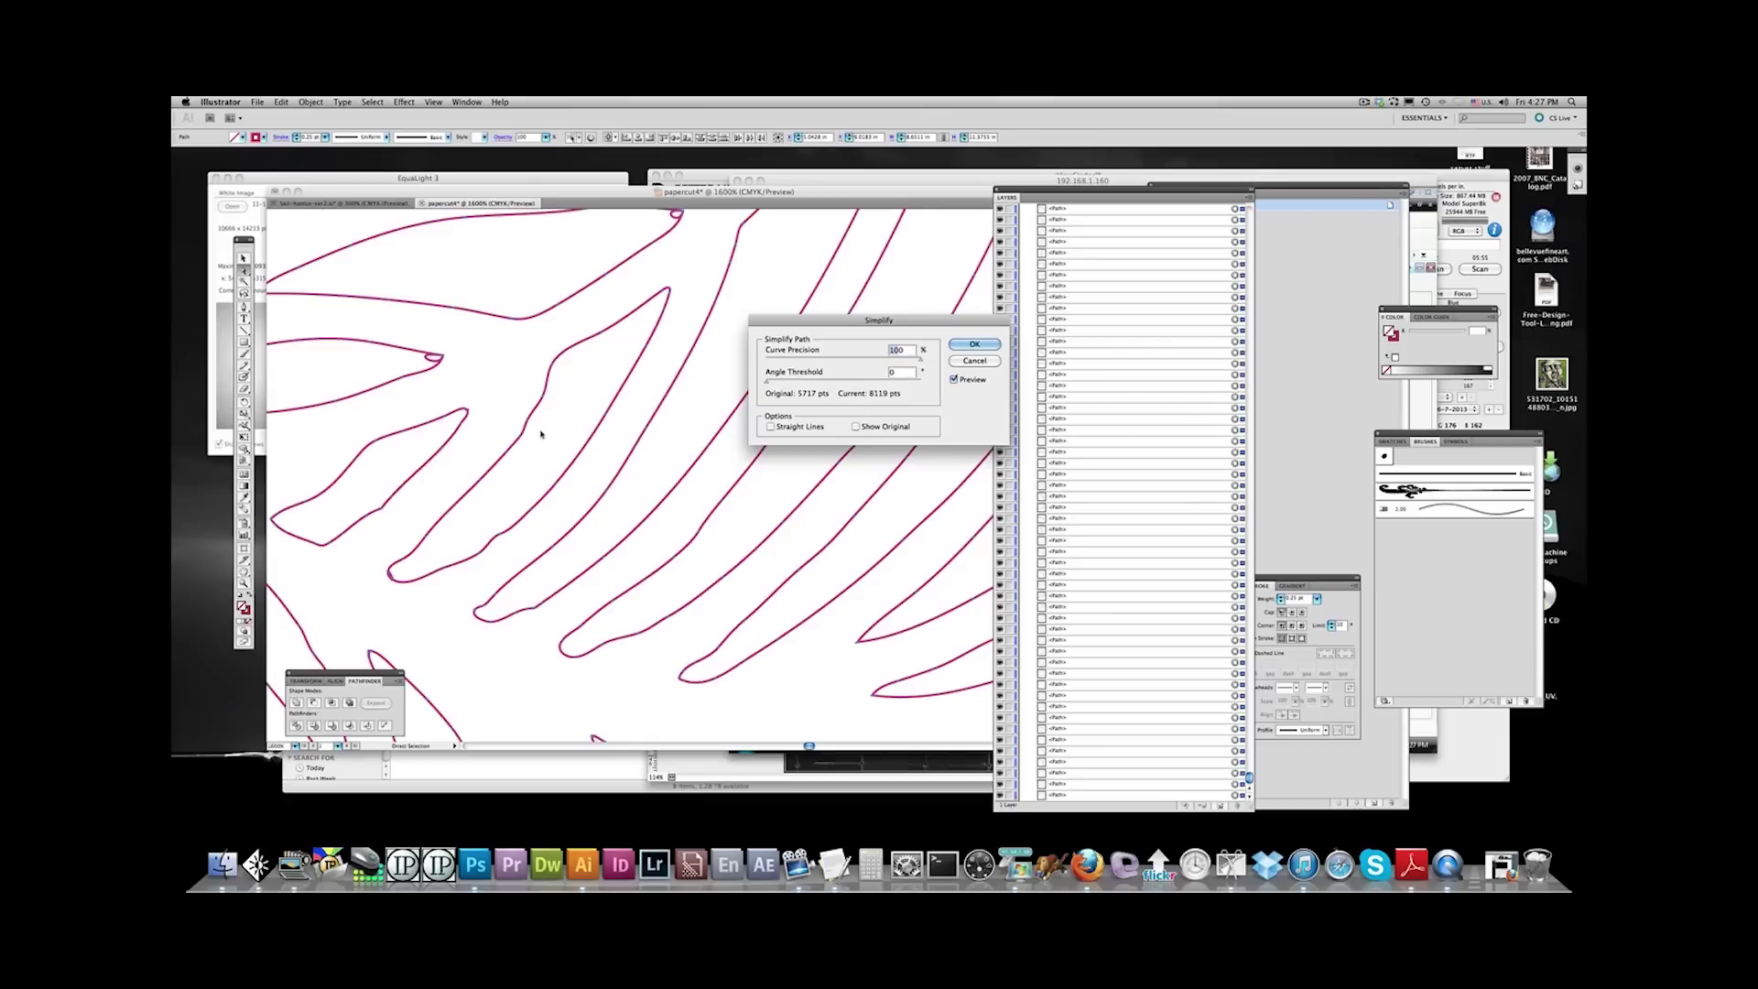
{"action": "type", "text": "0"}
{"action": "left_click", "coordinate": [974, 361]}
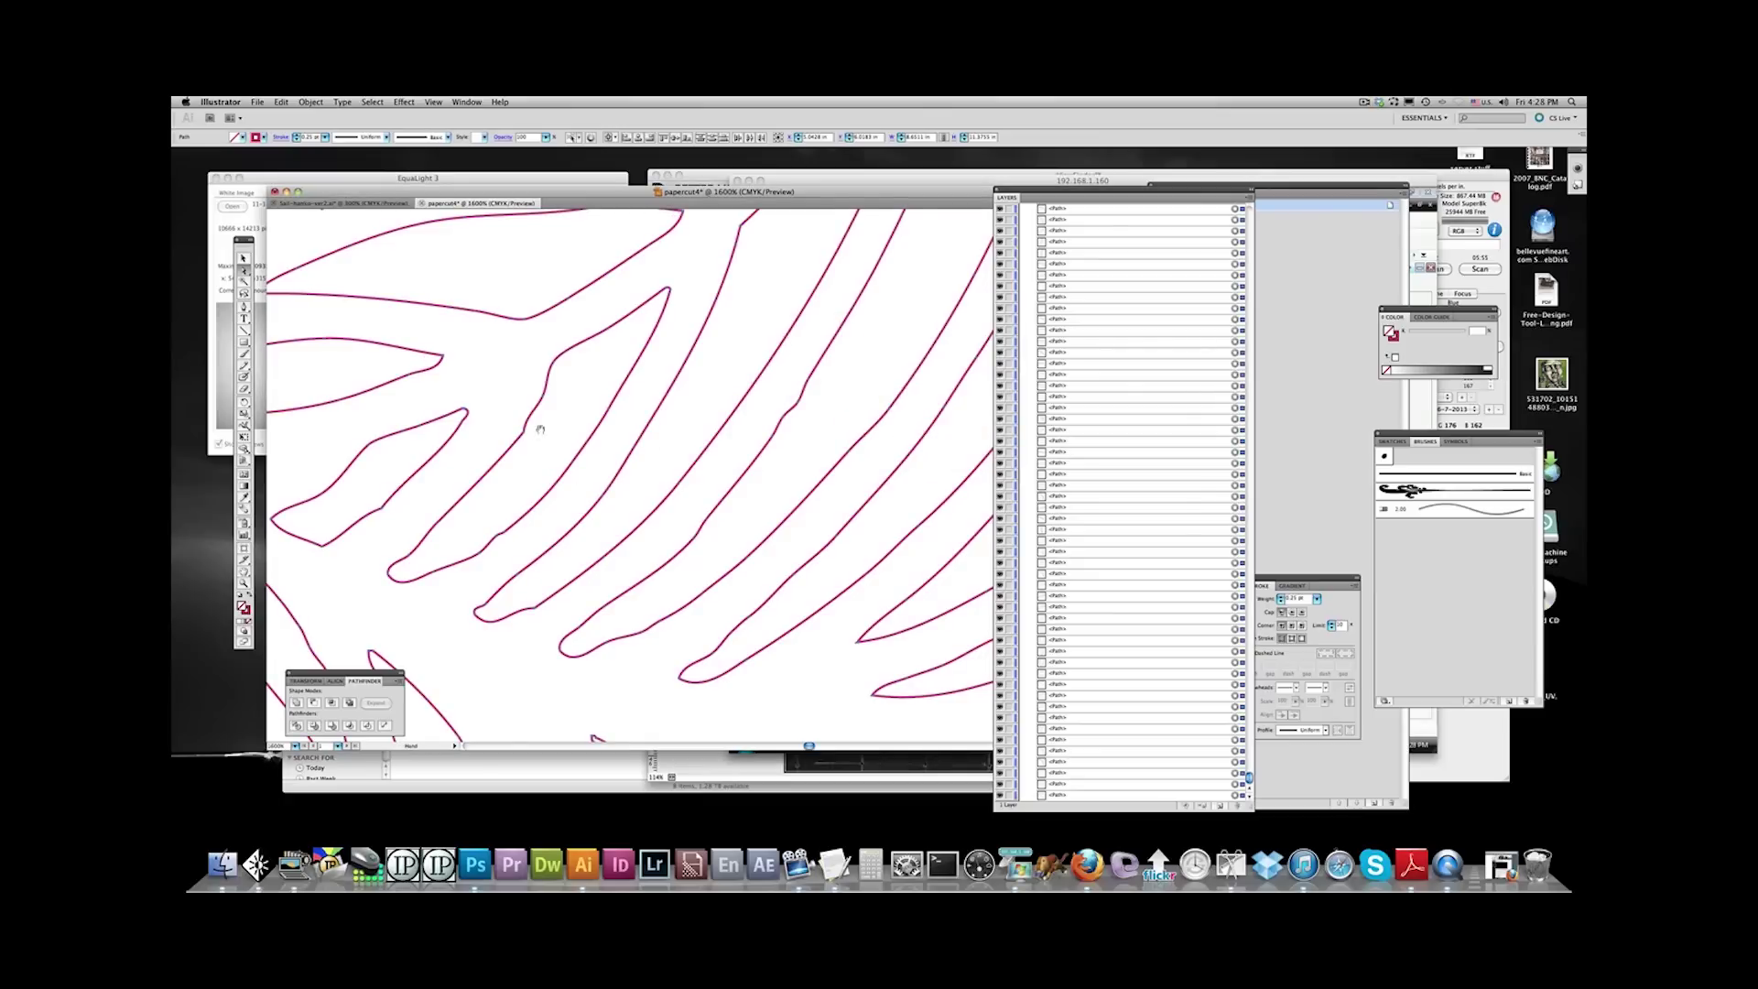
Zoom out to 200% and pan to the kinked edge of the long thin leaf outline
{"action": "left_click_drag", "start_coordinate": [756, 424], "coordinate": [820, 460]}
{"action": "key", "text": "super+minus"}
{"action": "key", "text": "super+minus"}
{"action": "key", "text": "super+minus"}
{"action": "key", "text": "super+minus"}
{"action": "key", "text": "super+minus"}
{"action": "key", "text": "super+minus"}
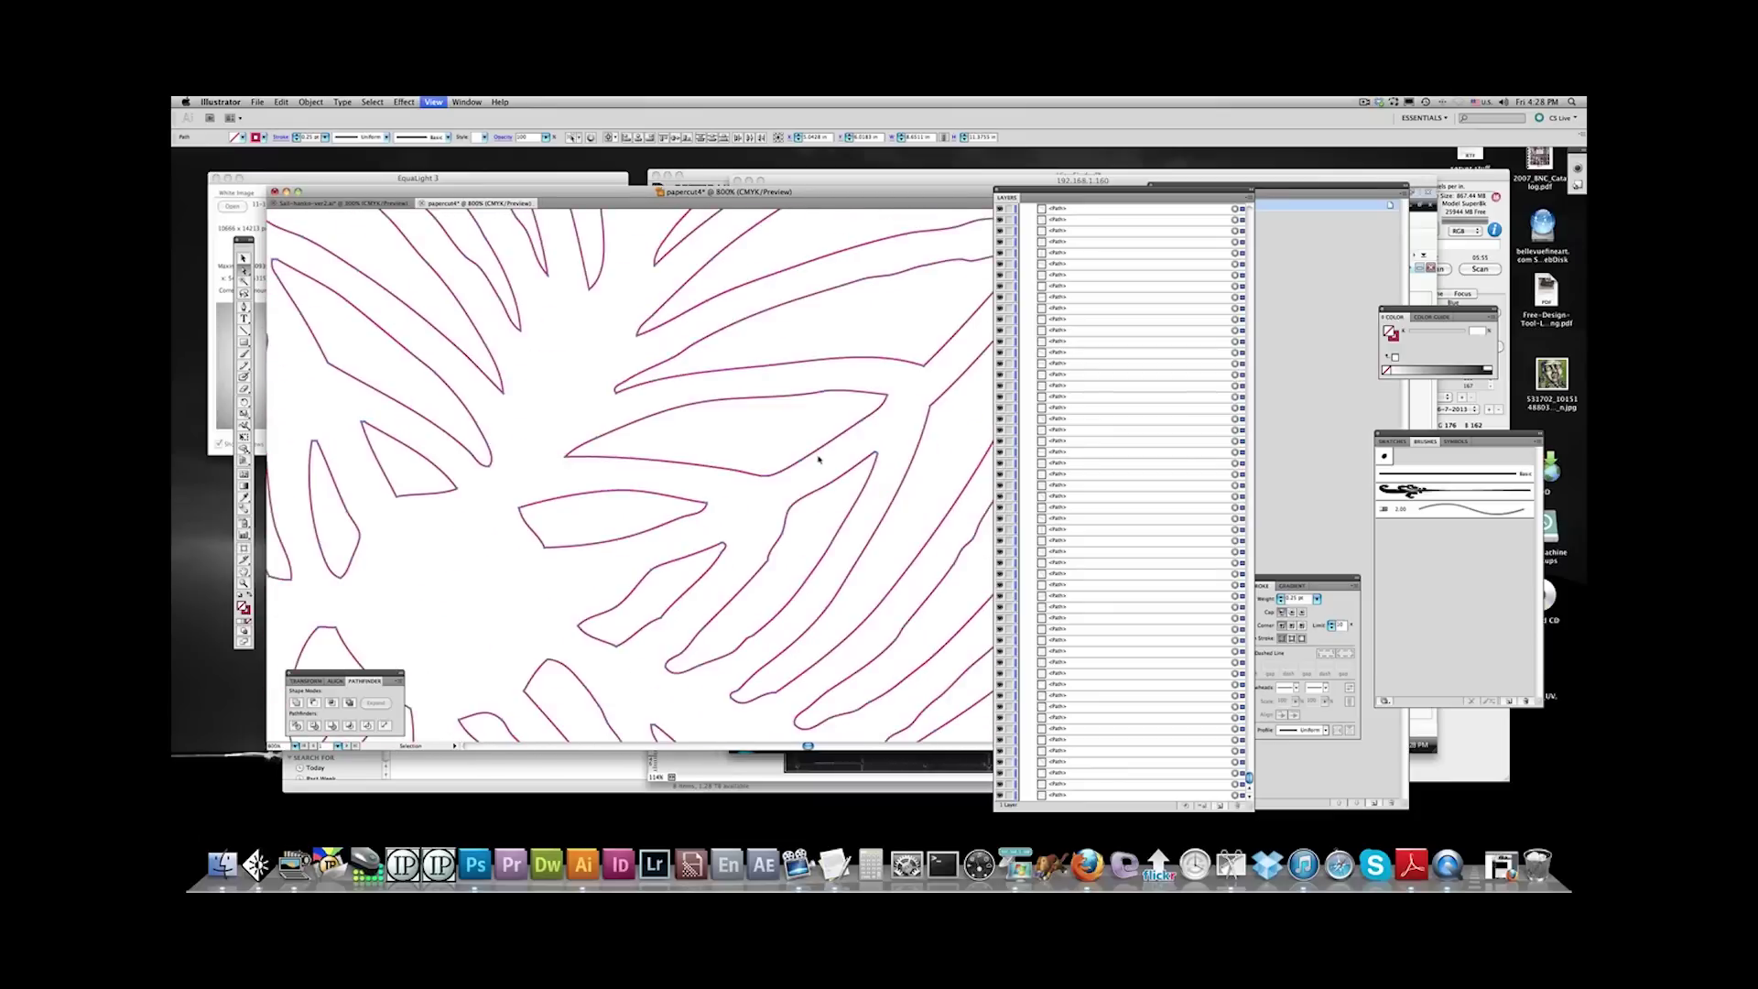
{"action": "key", "text": "super+a"}
{"action": "key", "text": "a"}
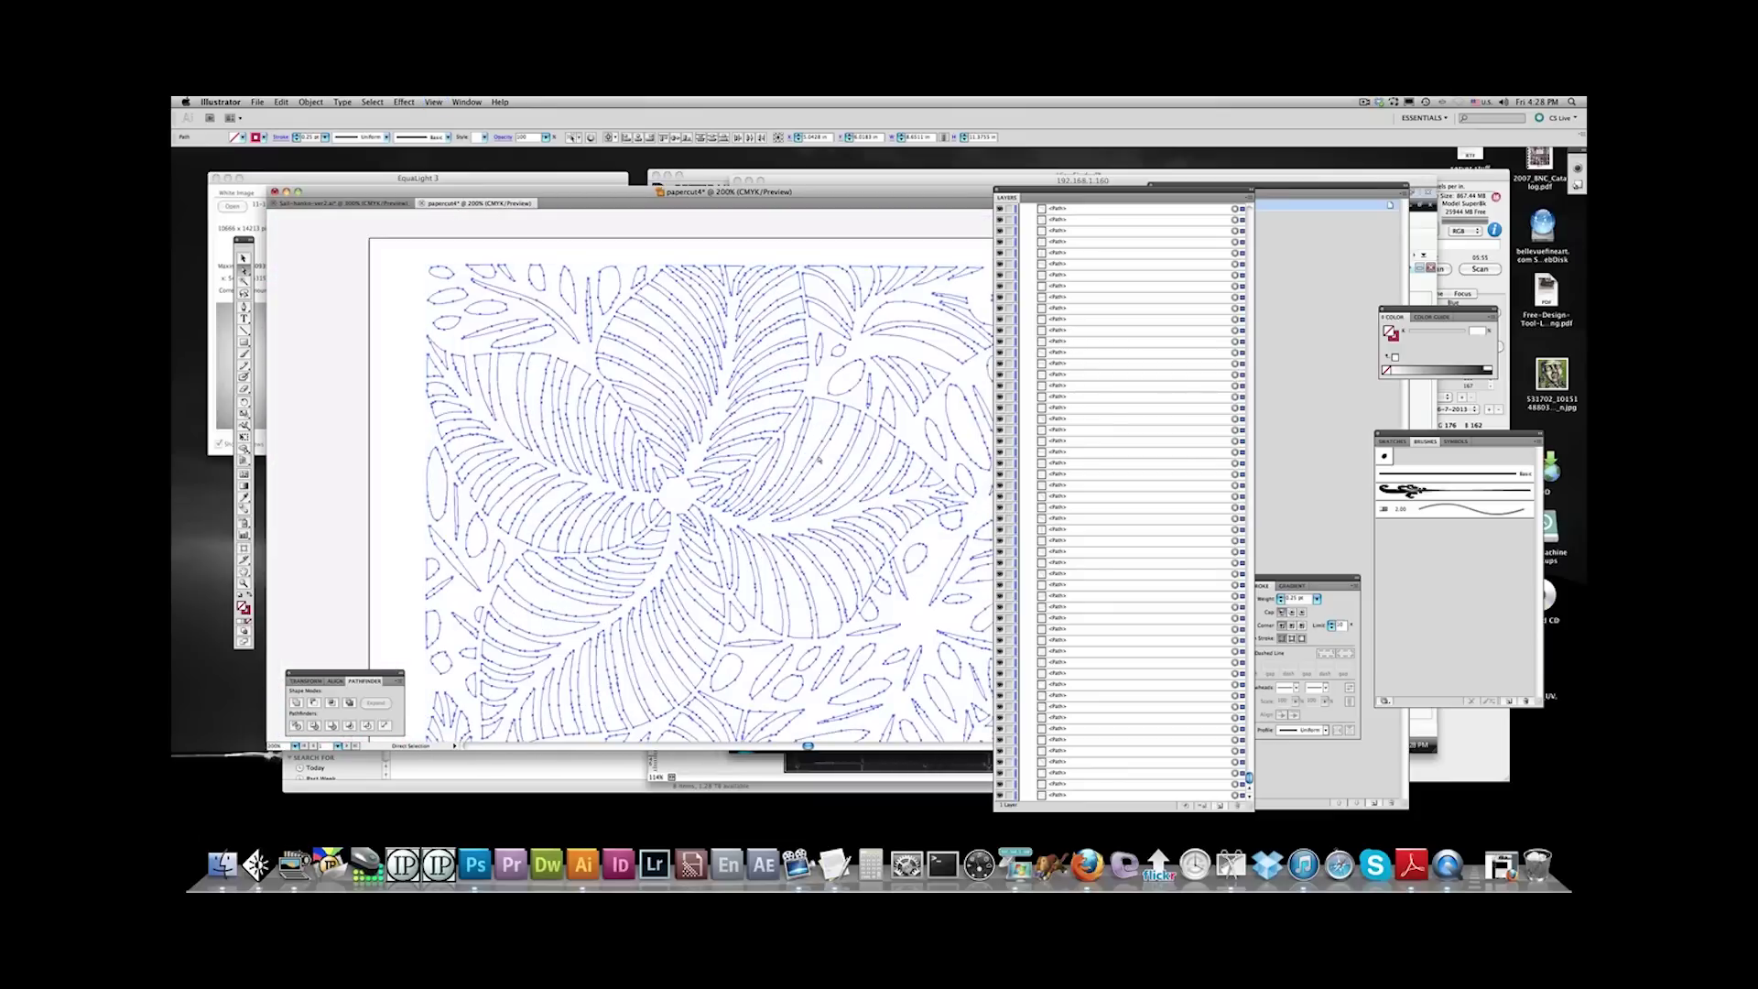
{"action": "left_click_drag", "start_coordinate": [723, 519], "coordinate": [626, 313]}
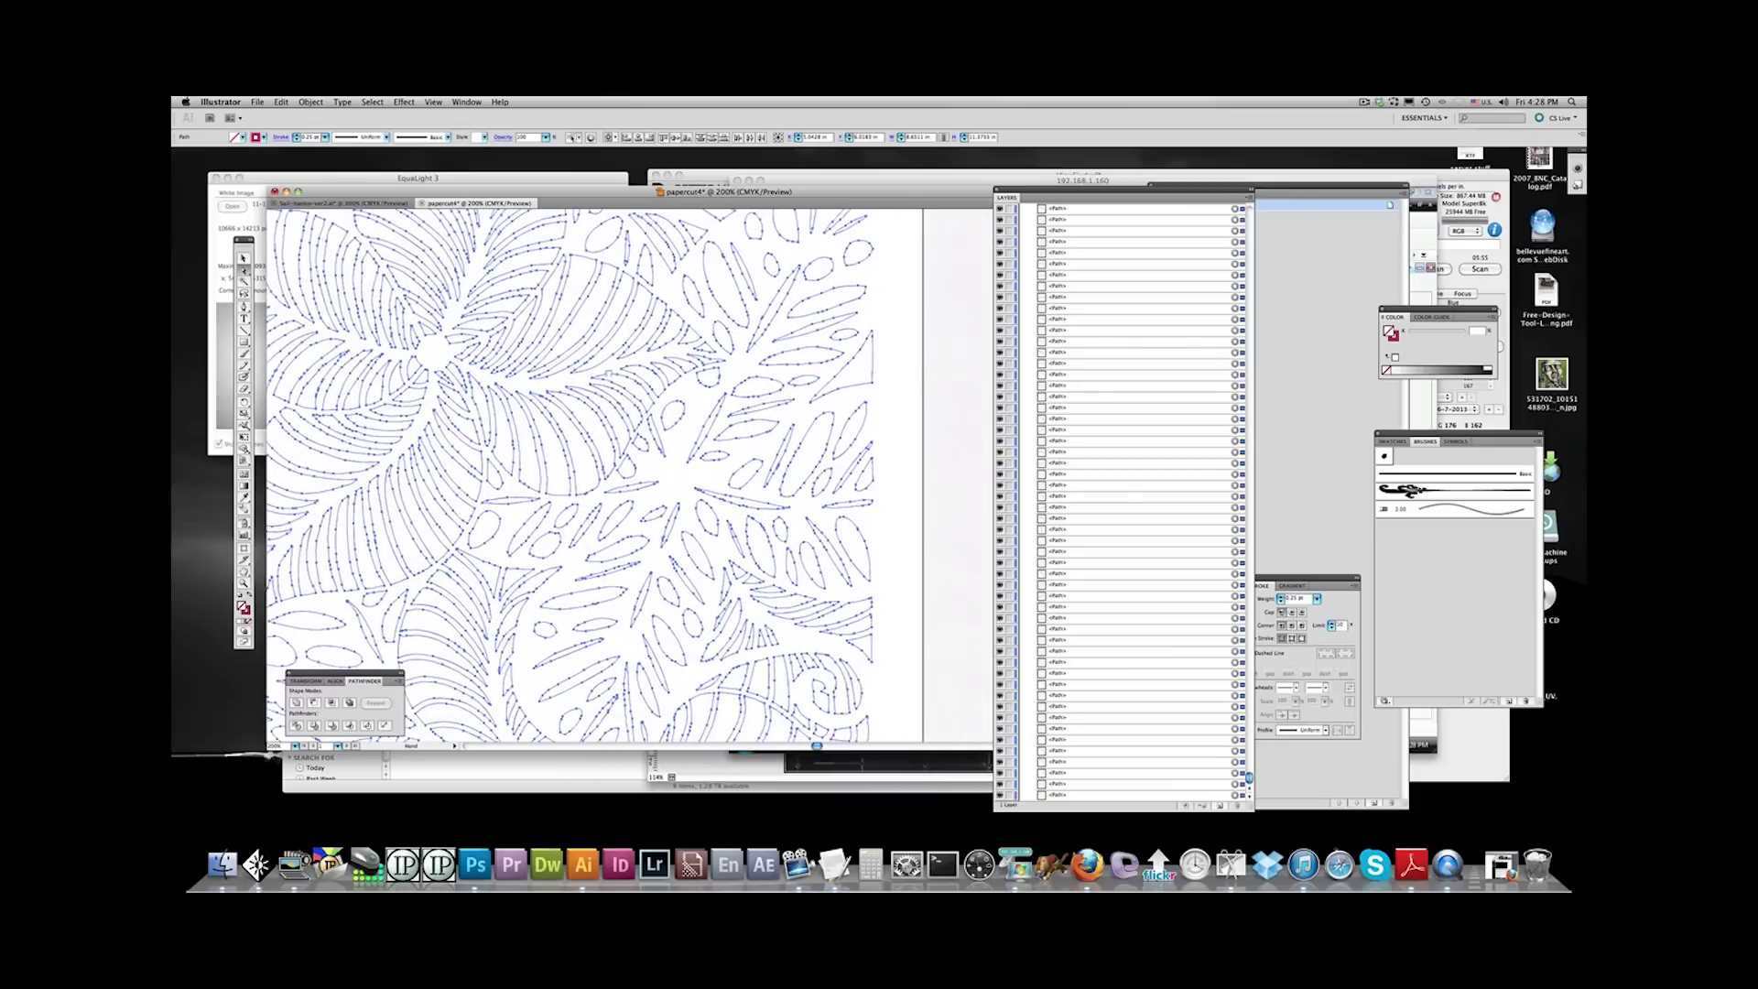
{"action": "scroll", "coordinate": [626, 313], "scroll_direction": "up", "scroll_amount": 6}
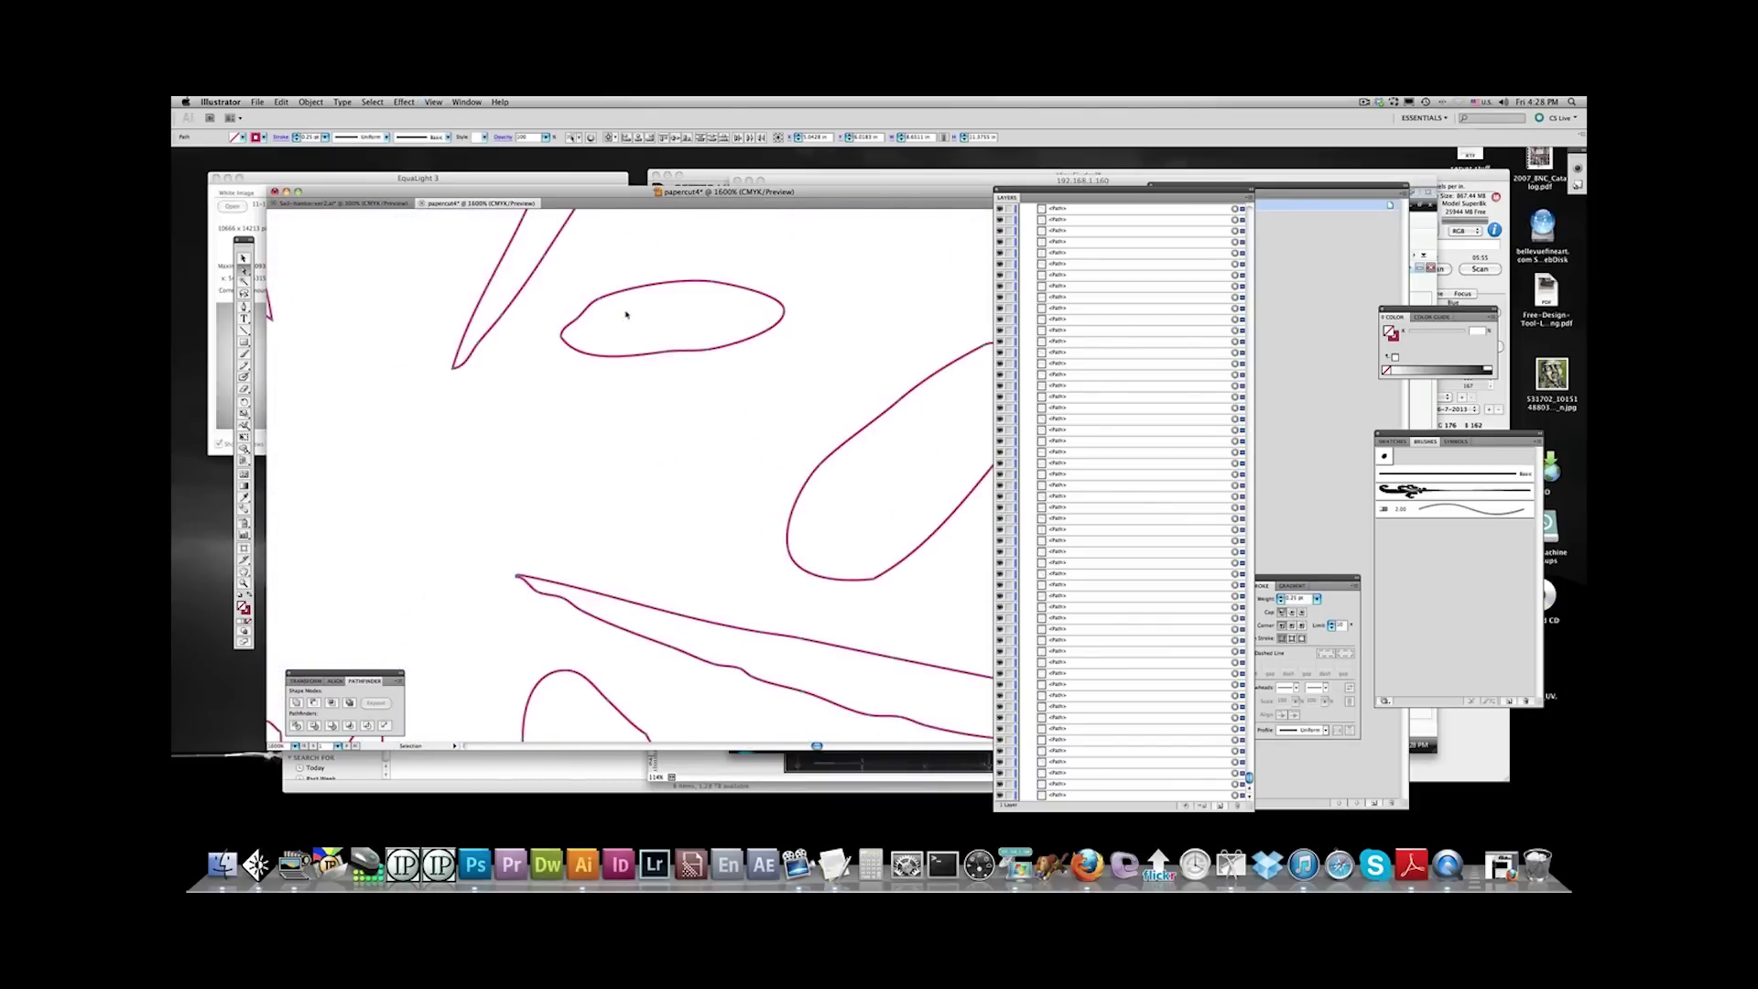
{"action": "scroll", "coordinate": [626, 313], "scroll_direction": "up", "scroll_amount": 1}
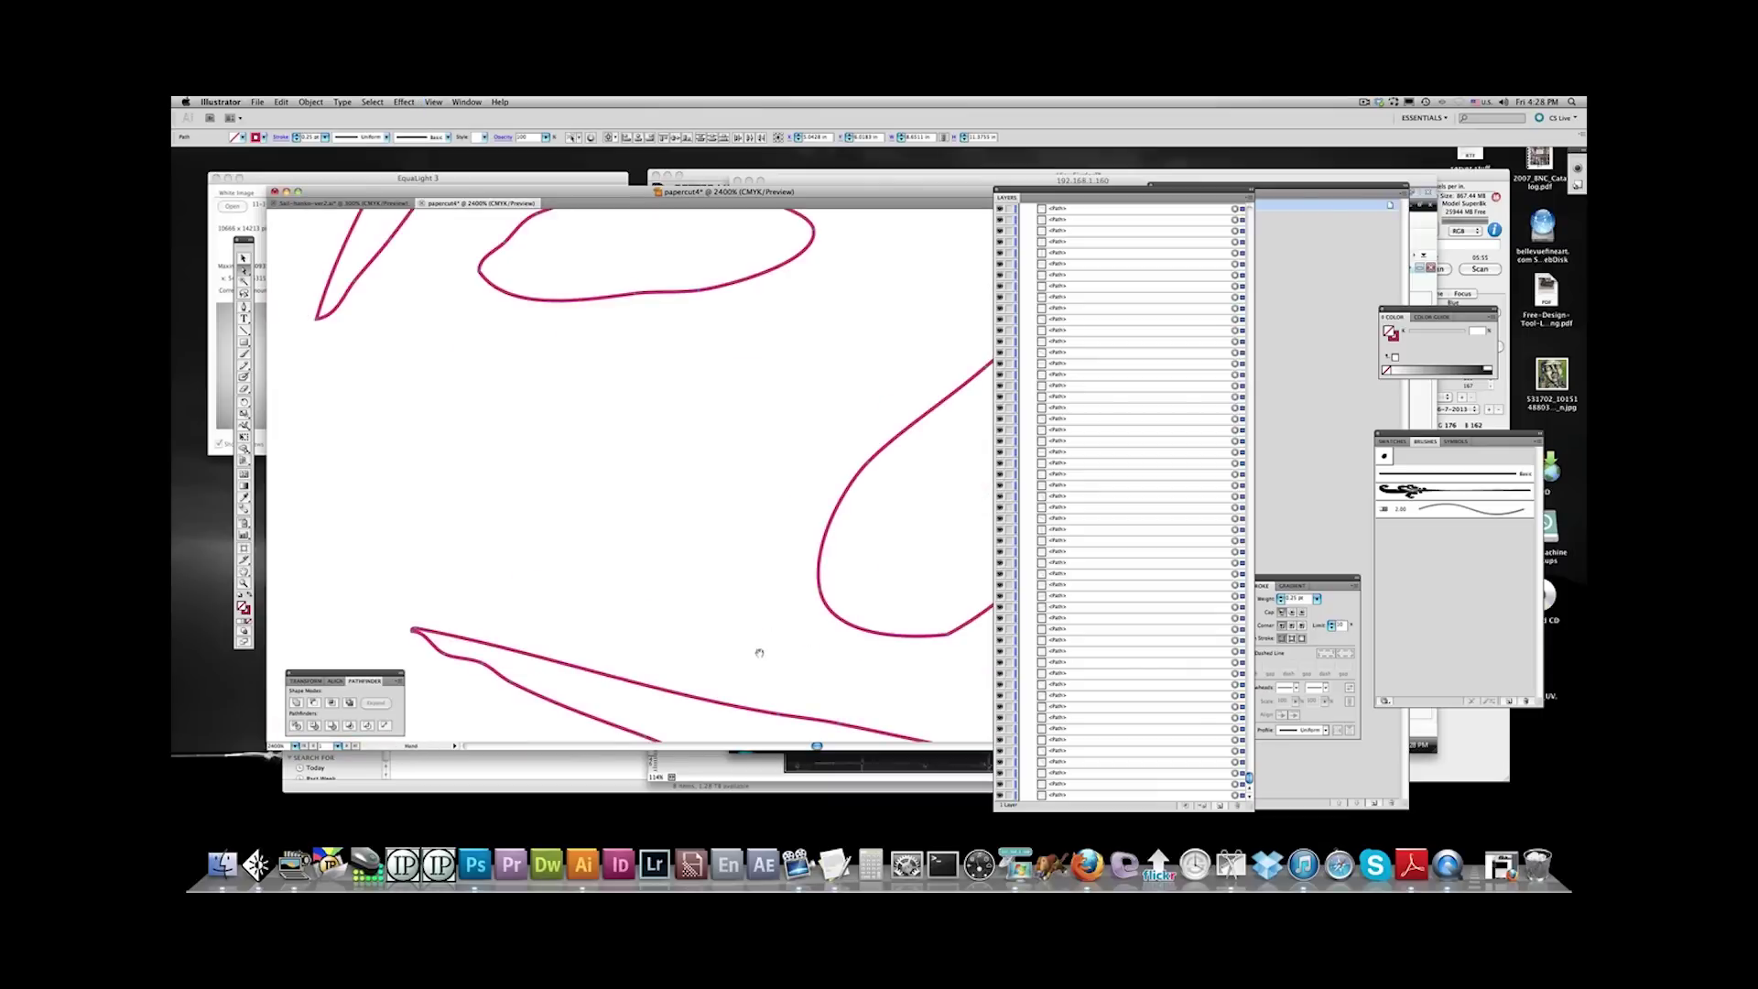
{"action": "left_click_drag", "start_coordinate": [669, 633], "coordinate": [644, 376]}
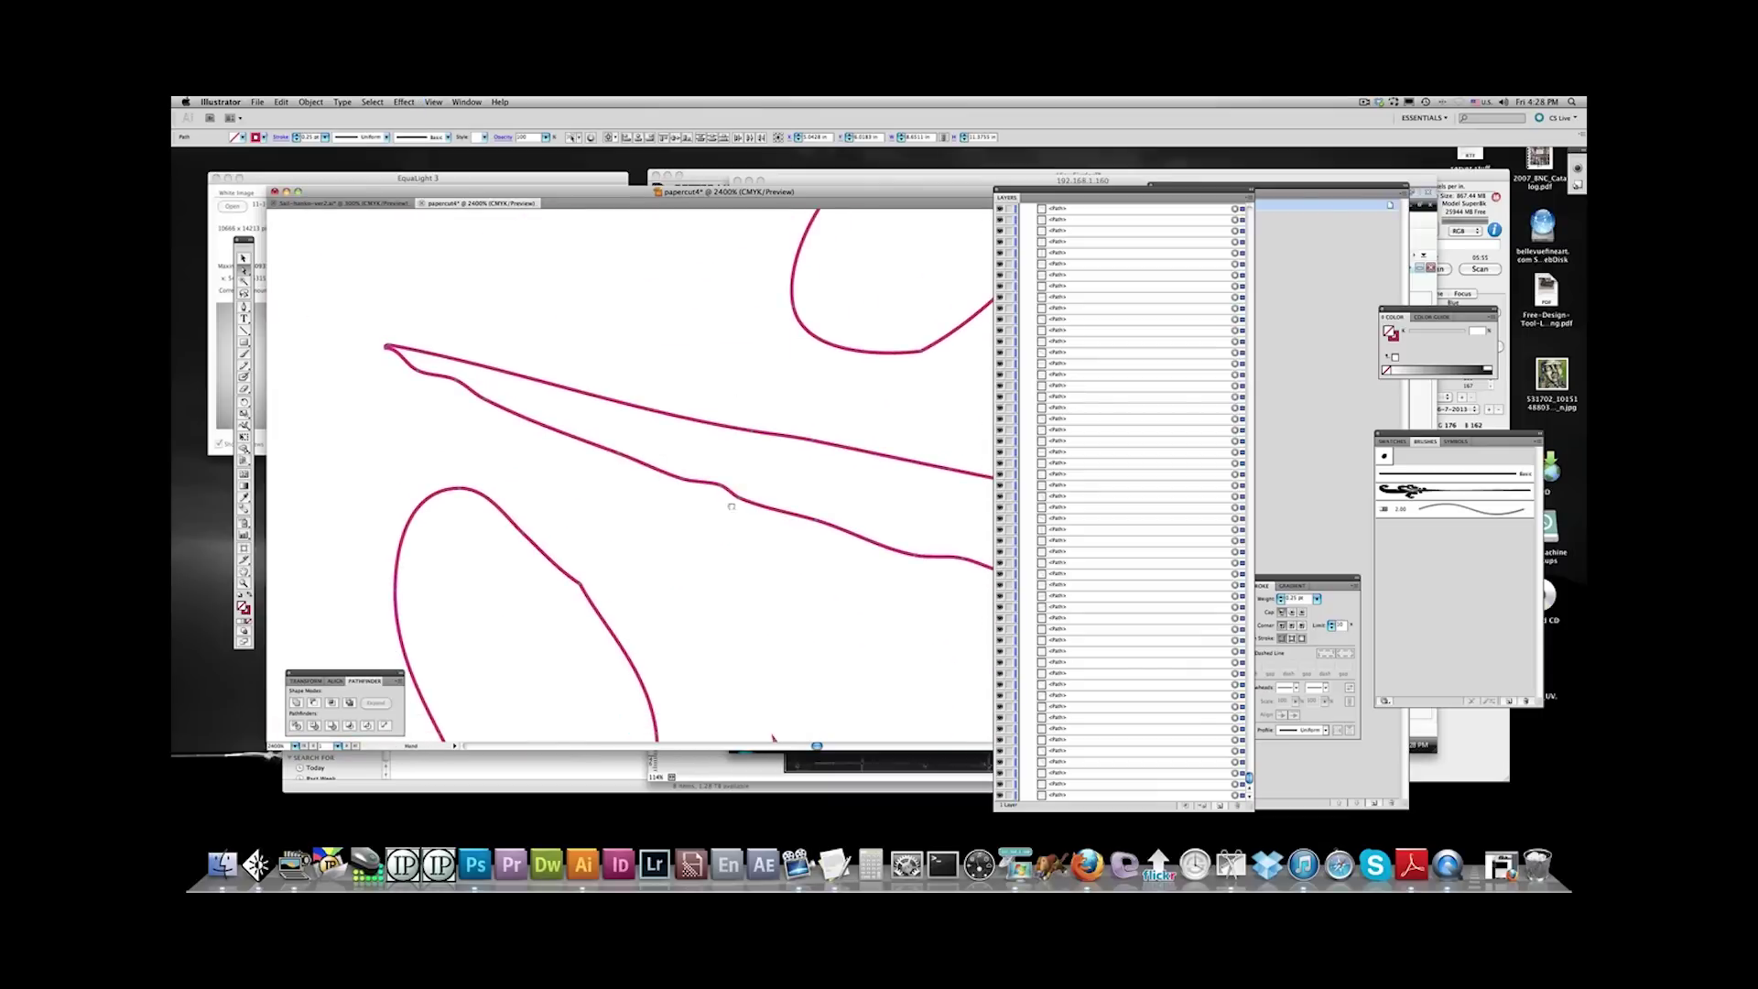
{"action": "left_click_drag", "start_coordinate": [731, 506], "coordinate": [593, 503]}
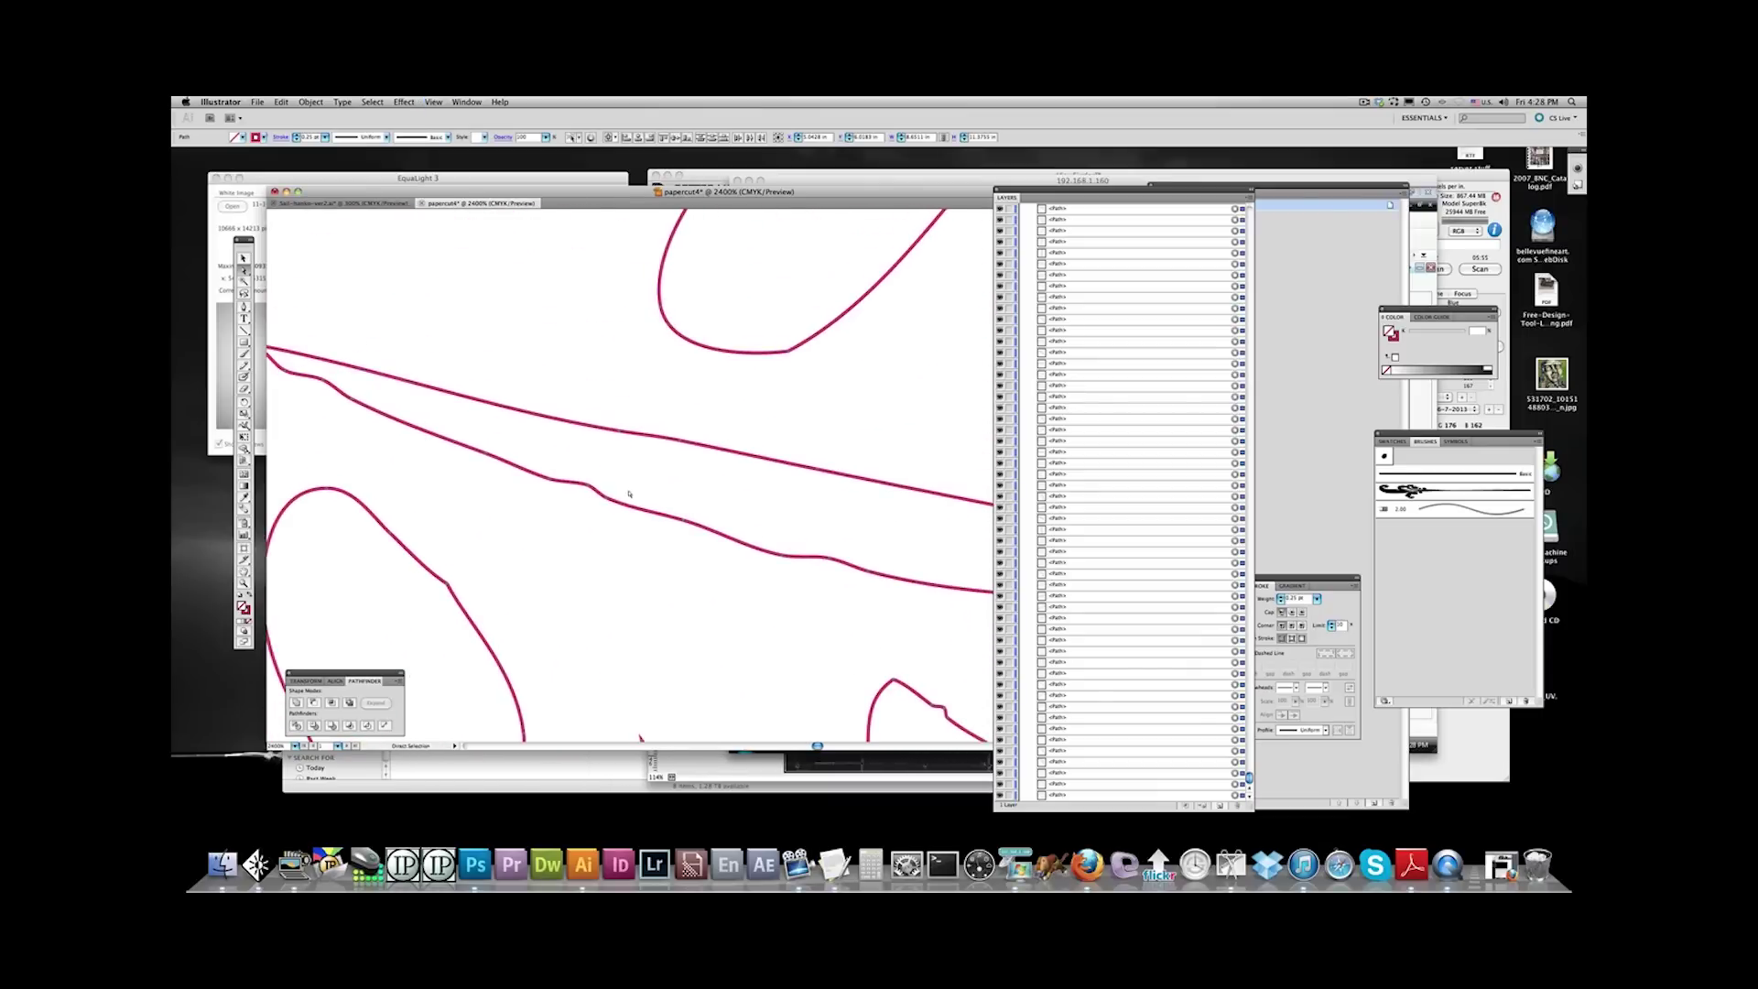
Select the leaf path's kinked anchor and drag it slightly to smooth the edge
{"action": "left_click", "coordinate": [588, 488]}
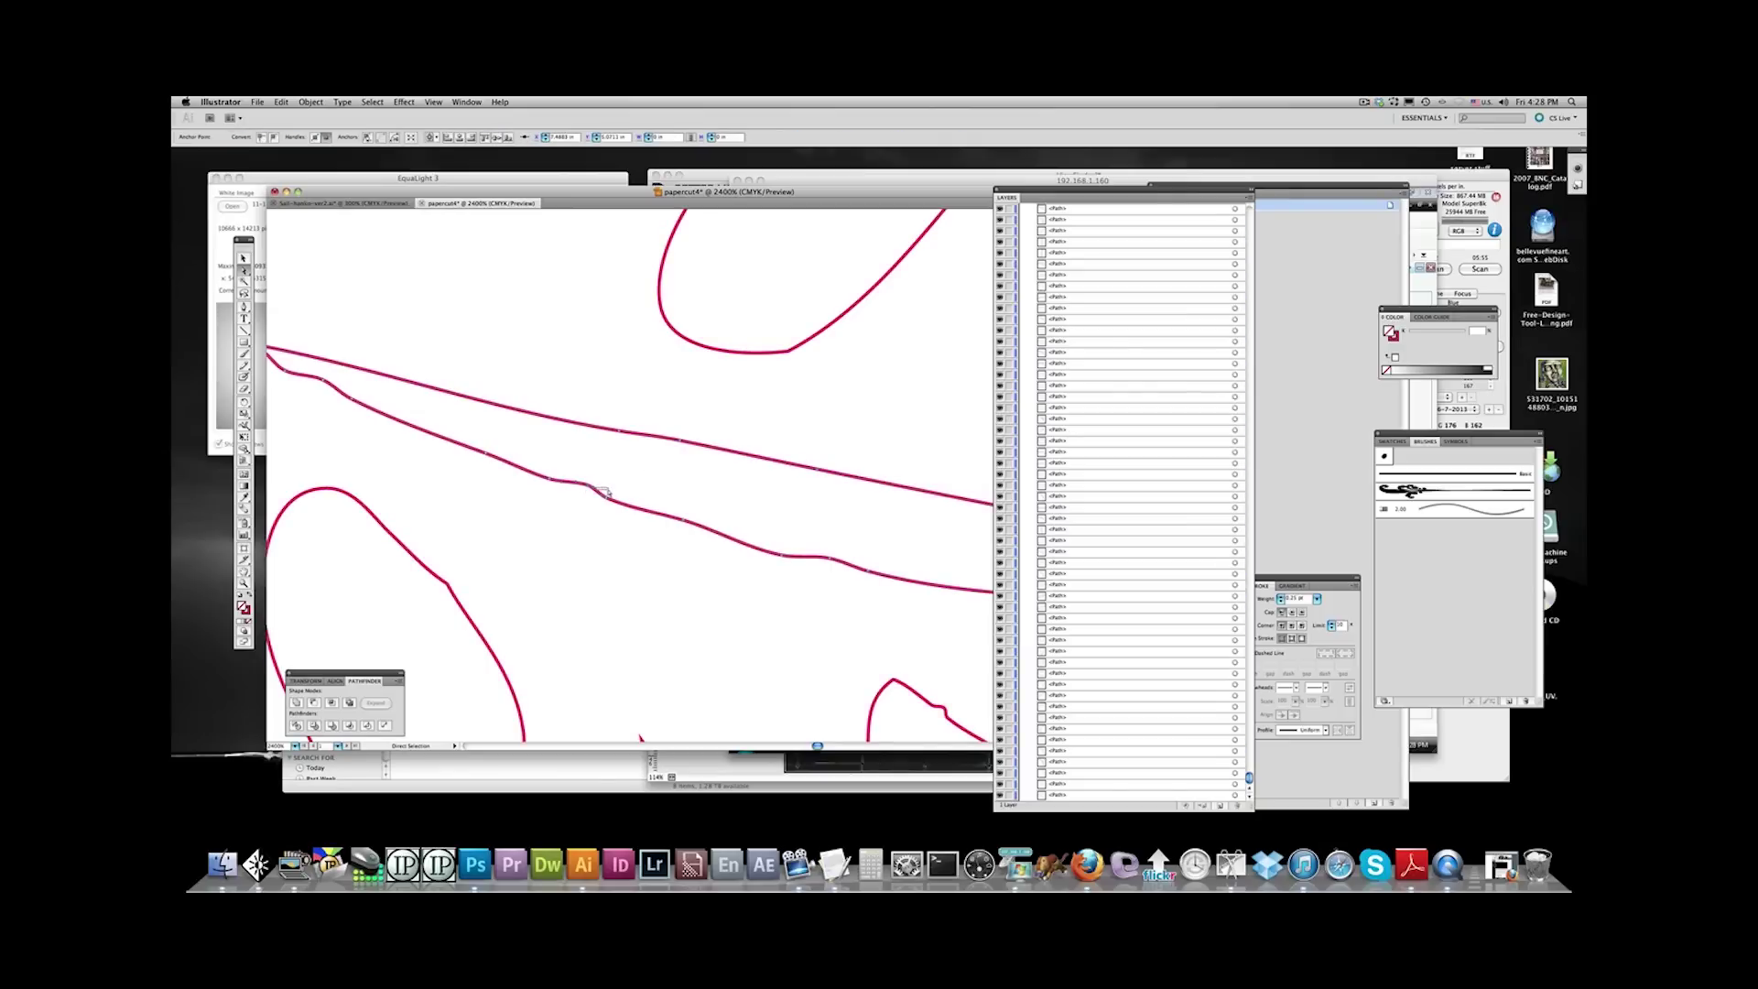
{"action": "left_click", "coordinate": [608, 501]}
{"action": "left_click", "coordinate": [588, 488]}
{"action": "left_click_drag", "start_coordinate": [588, 489], "coordinate": [590, 494]}
{"action": "key", "text": "super+minus"}
{"action": "key", "text": "super+minus"}
{"action": "key", "text": "super+minus"}
{"action": "key", "text": "super+minus"}
{"action": "key", "text": "super+minus"}
{"action": "key", "text": "super+minus"}
{"action": "key", "text": "super+minus"}
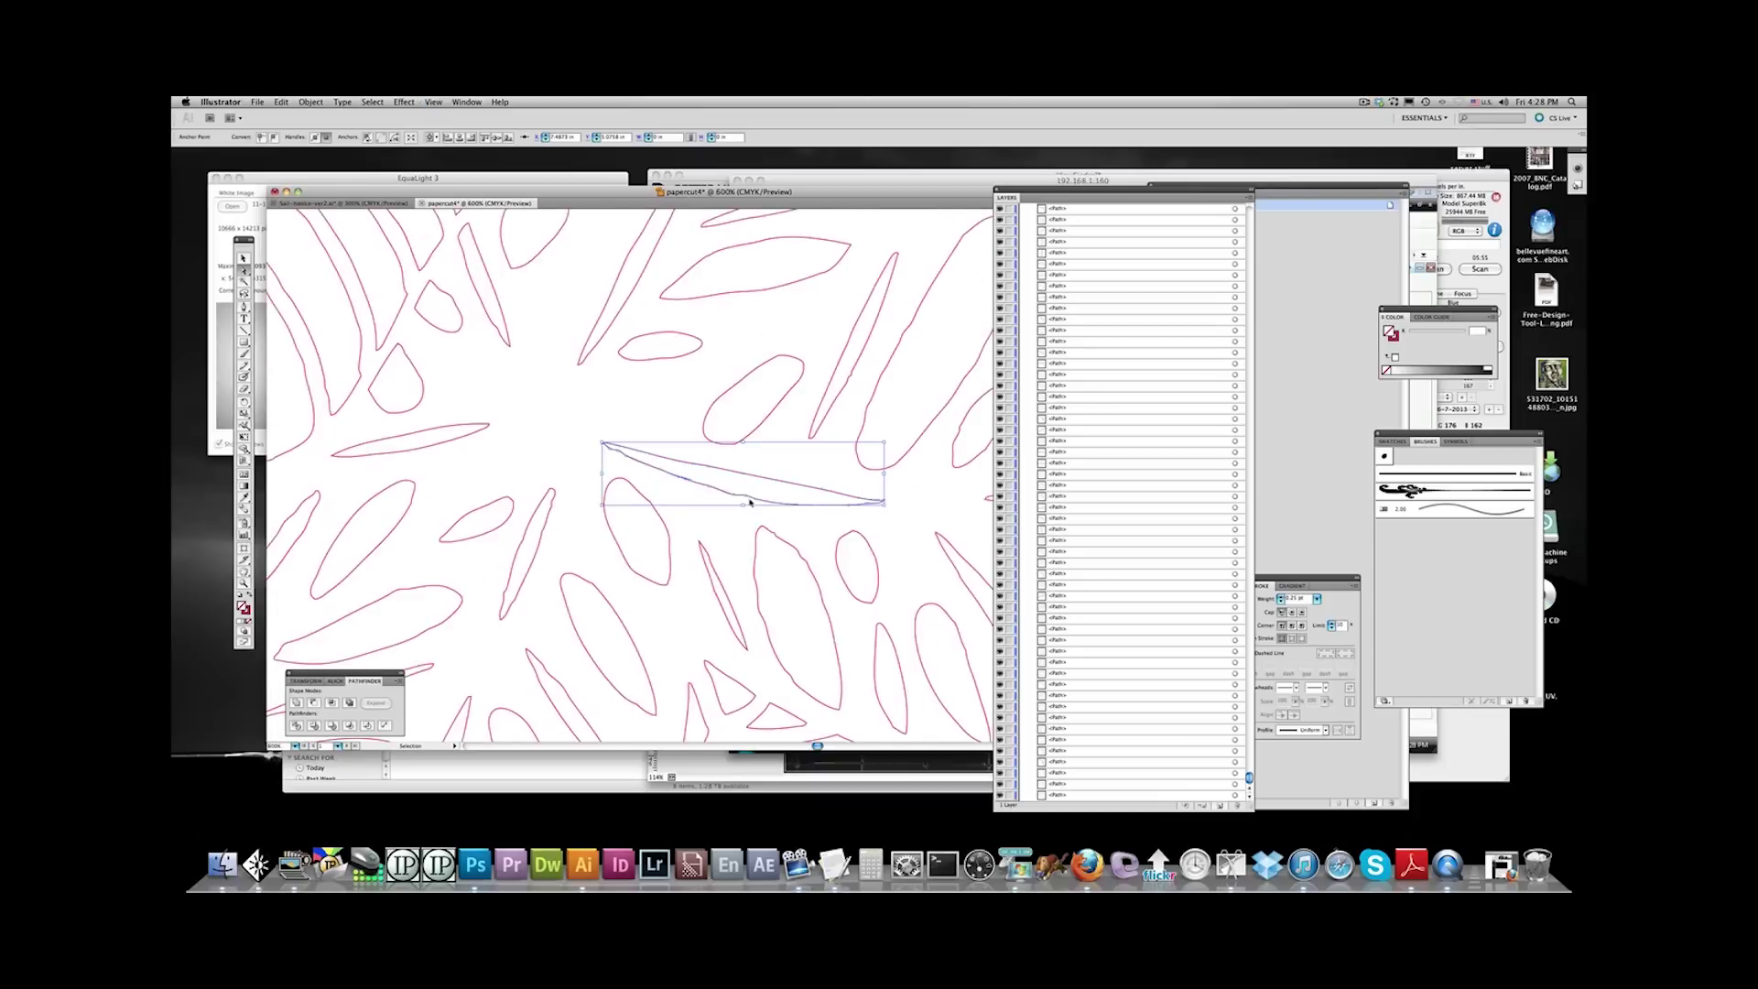
Fit the artboard, clear the selection, and zoom to 400% on the middle of the pattern
{"action": "key", "text": "super+minus"}
{"action": "key", "text": "super+minus"}
{"action": "key", "text": "super+minus"}
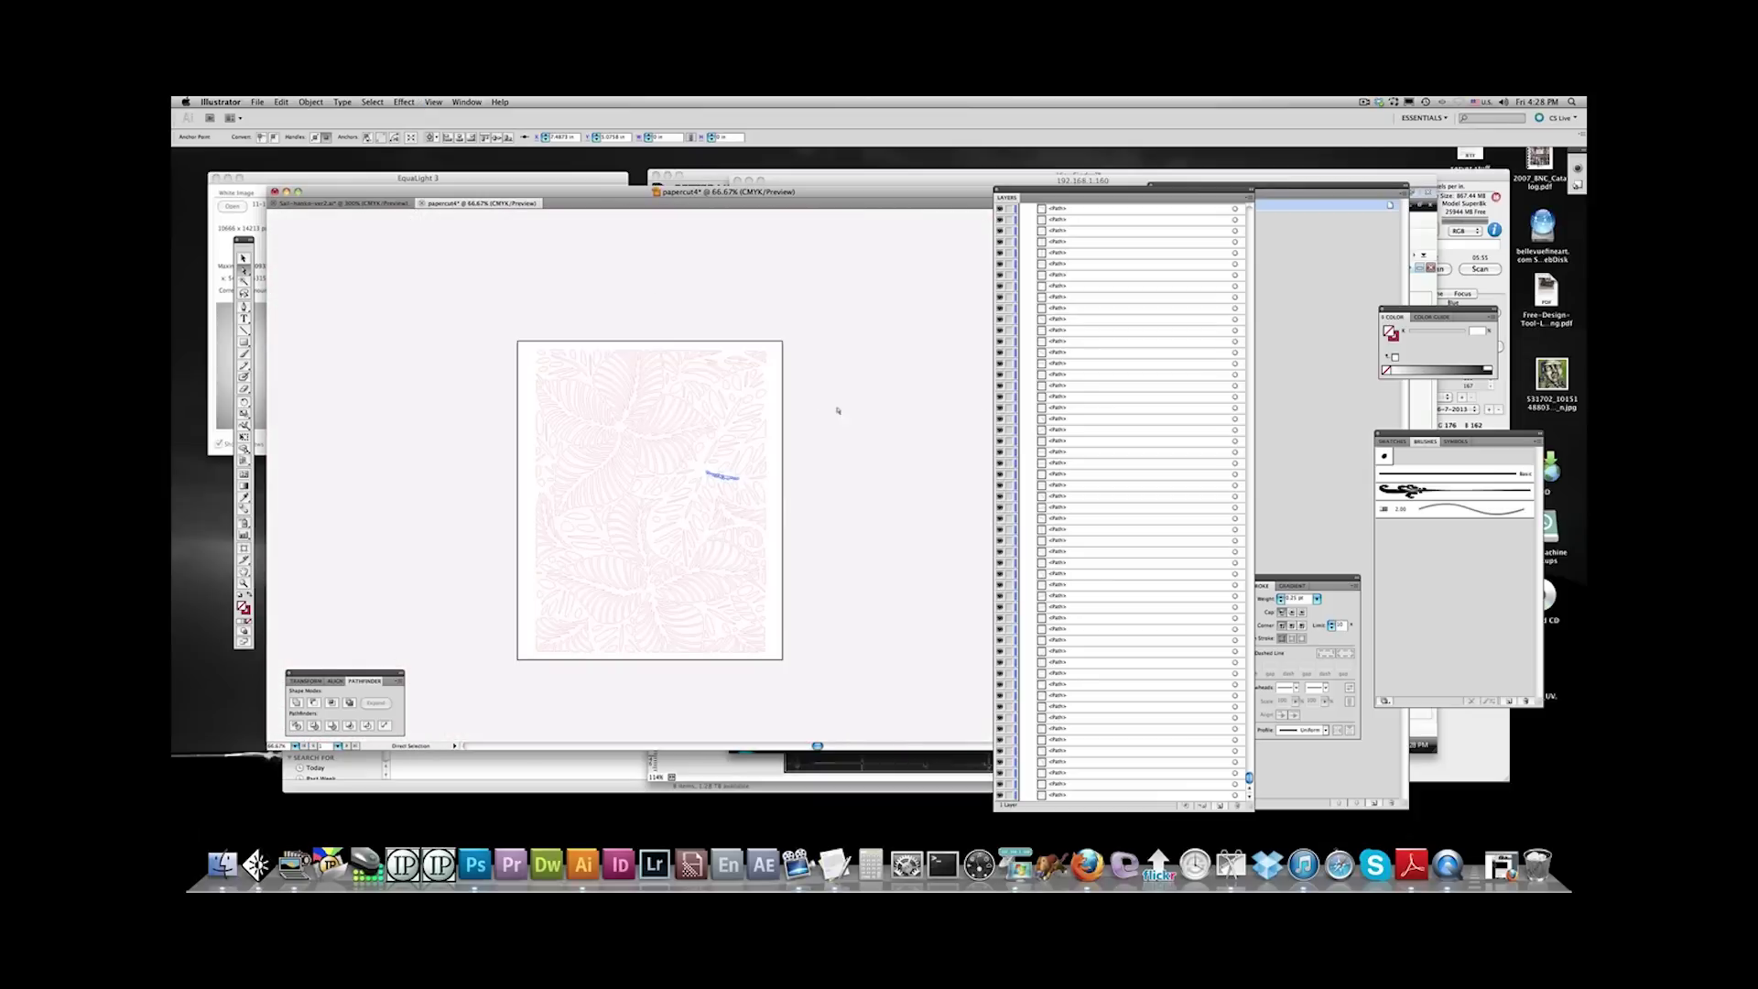
{"action": "left_click", "coordinate": [244, 259]}
{"action": "left_click", "coordinate": [617, 344]}
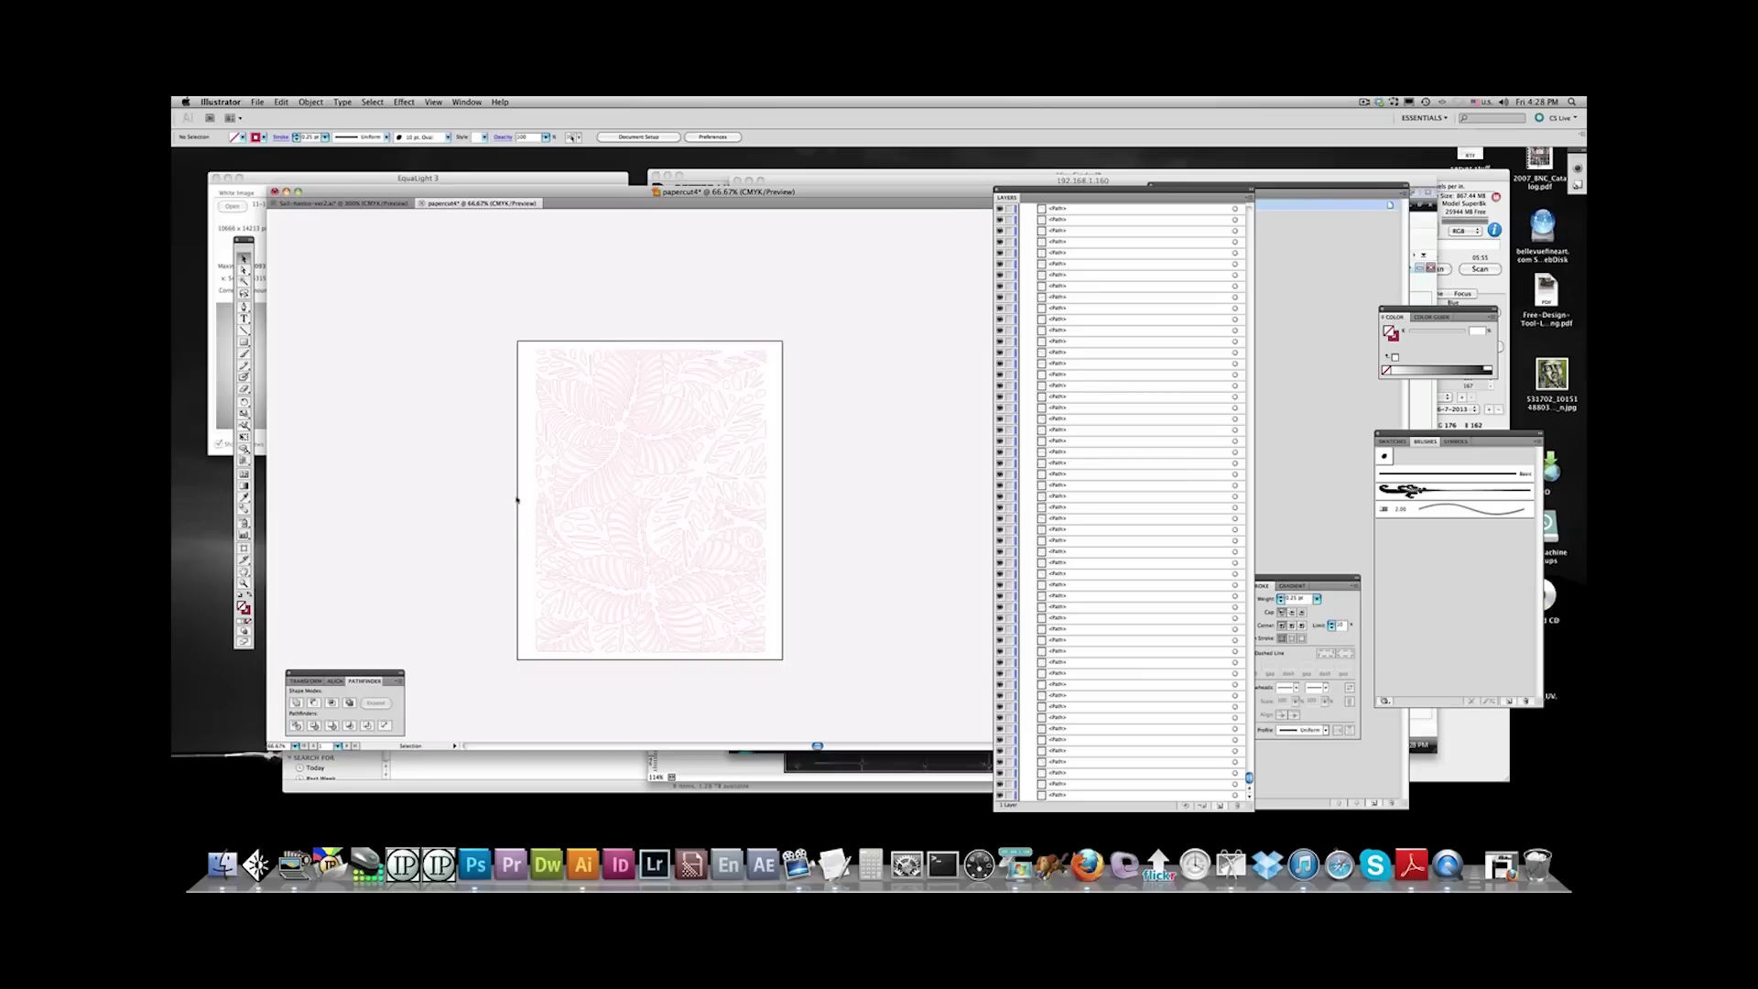
{"action": "key", "text": "super+equal"}
{"action": "key", "text": "super+equal"}
{"action": "key", "text": "super+equal"}
{"action": "key", "text": "super+equal"}
{"action": "key", "text": "super+equal"}
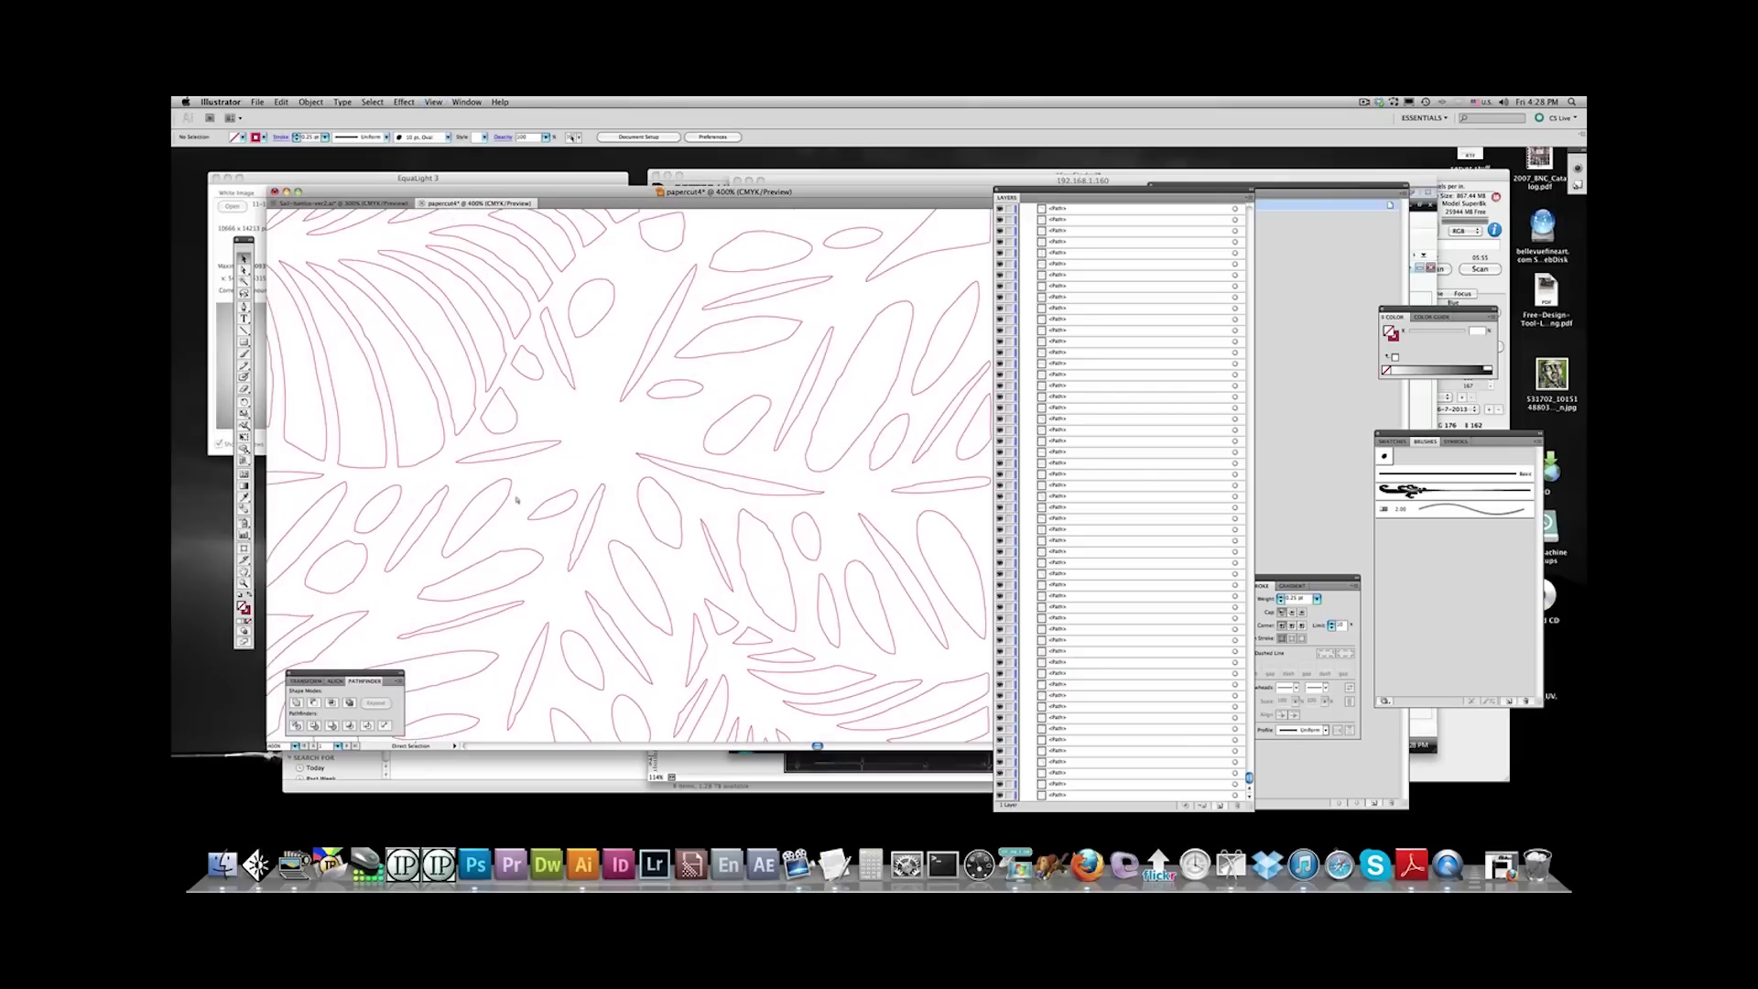
{"action": "left_click", "coordinate": [571, 550], "text": "alt+super"}
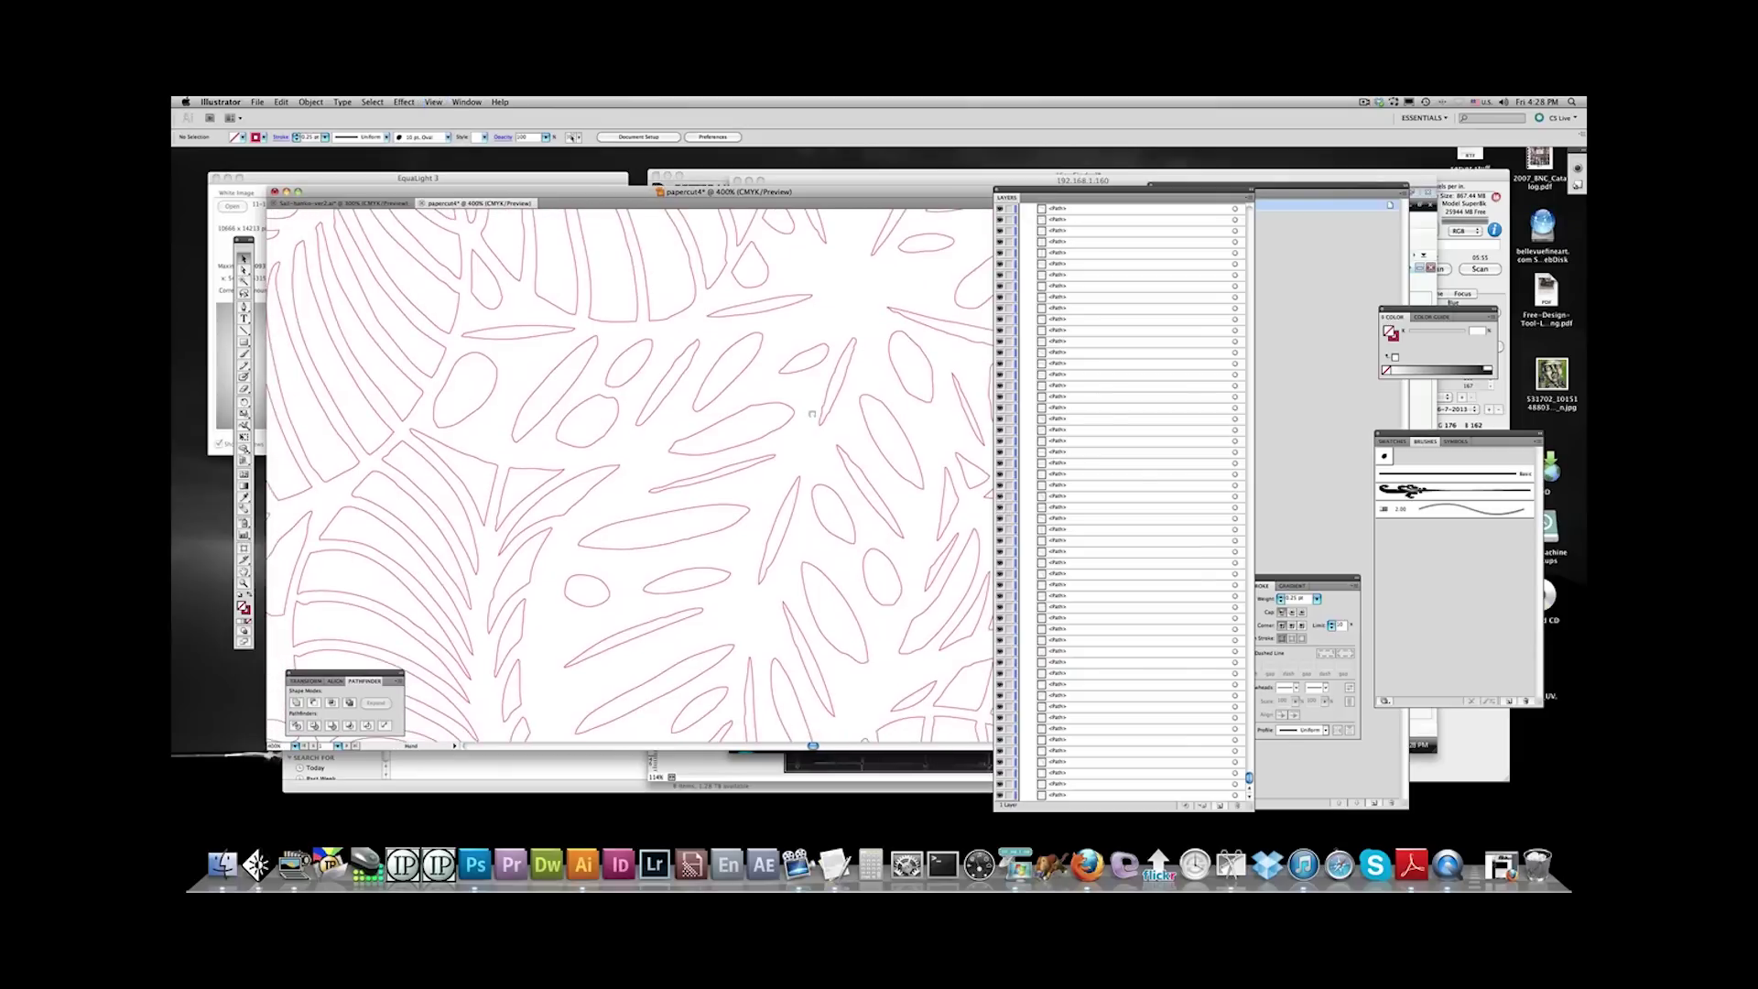
{"action": "left_click", "coordinate": [428, 555], "text": "super"}
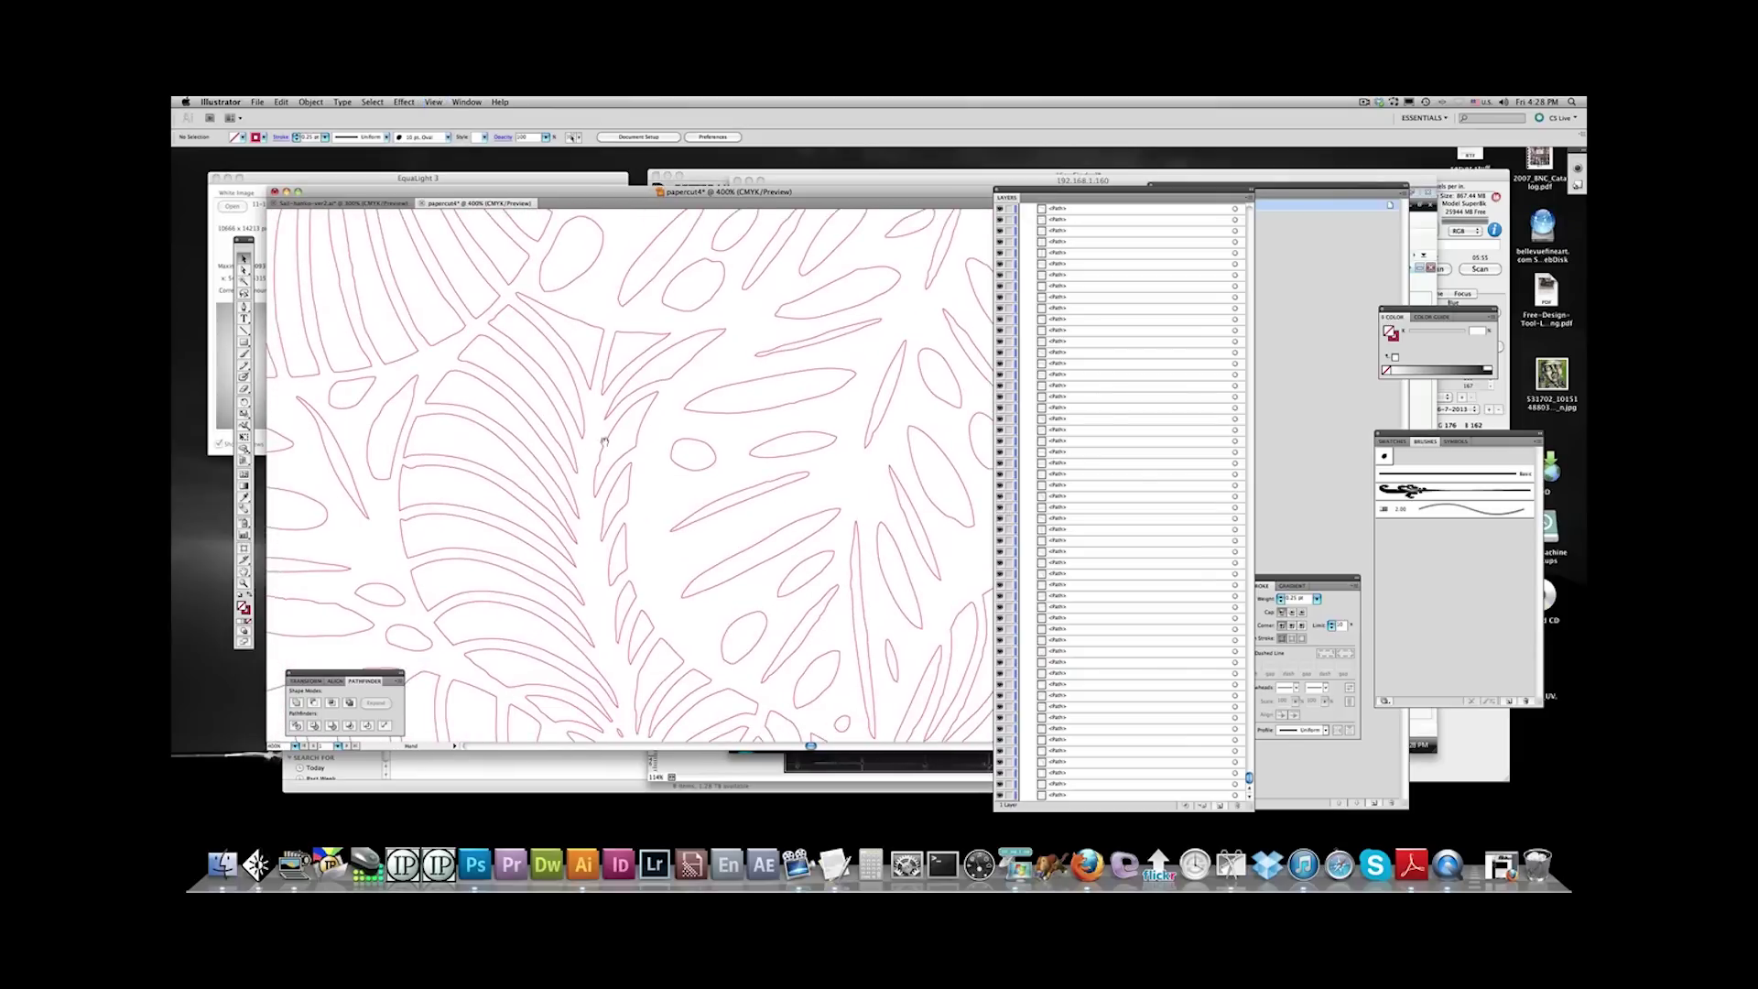
Select the glitchy anchor on the leaf outline and drag it smooth at 1600% zoom
{"action": "left_click", "coordinate": [606, 448]}
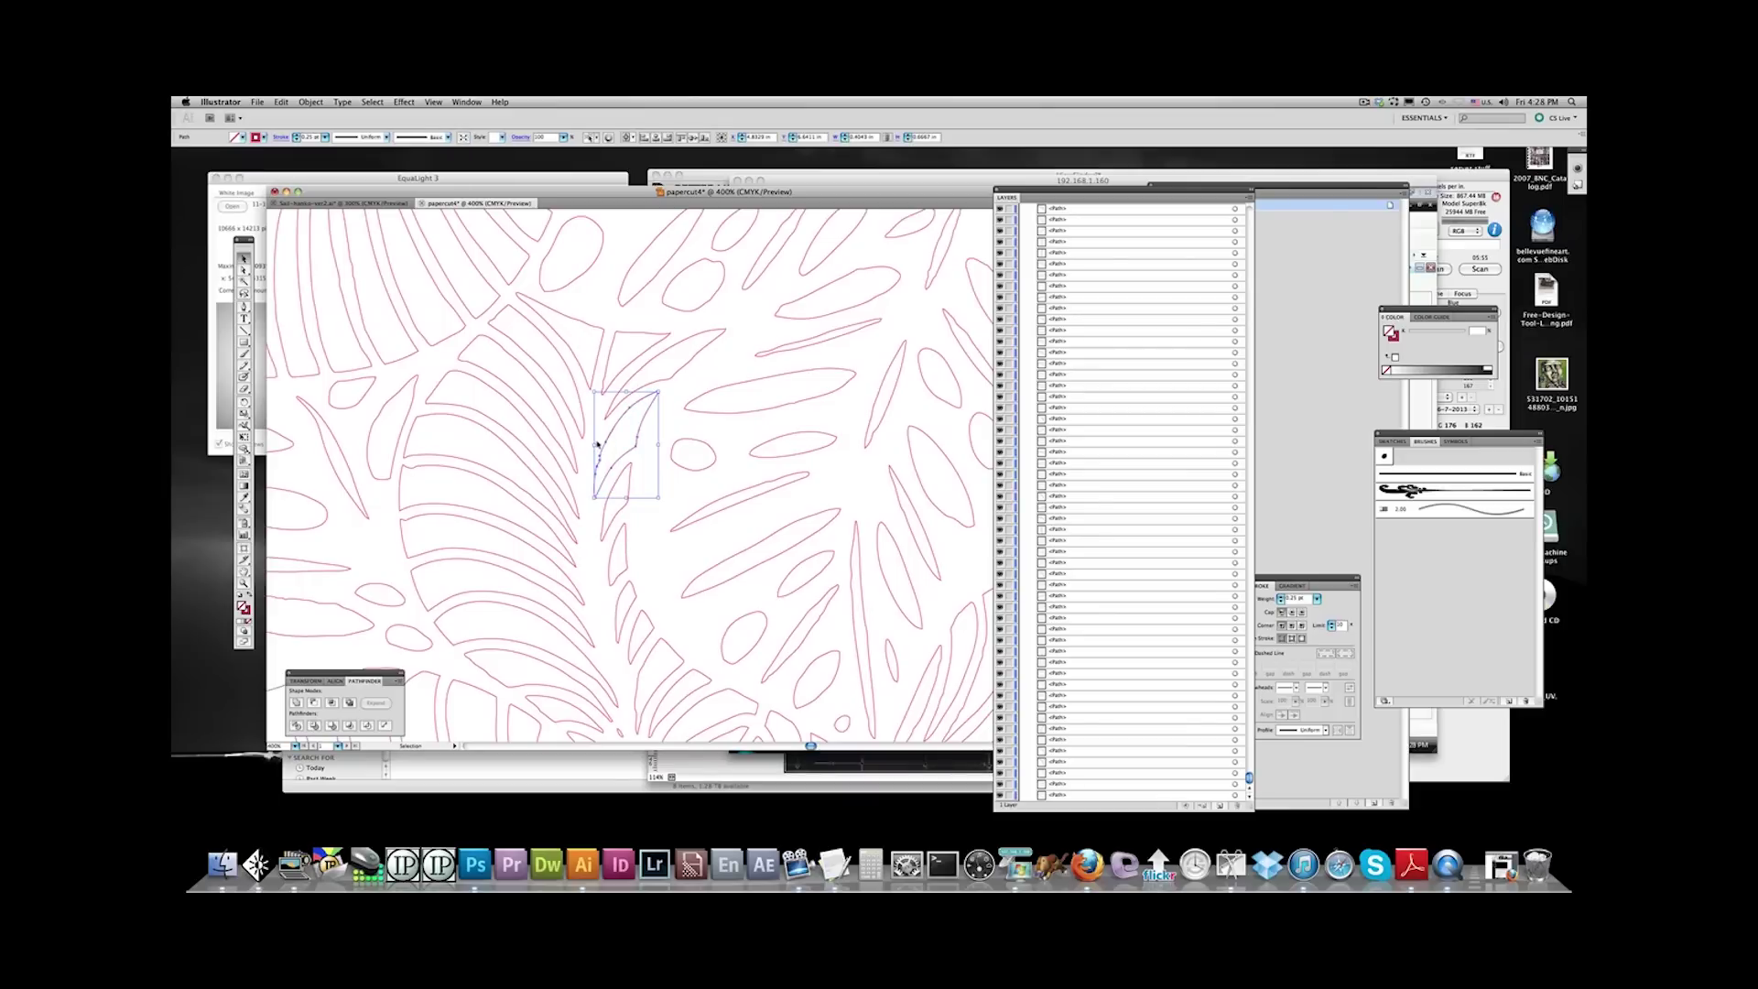
{"action": "key", "text": "a"}
{"action": "left_click_drag", "start_coordinate": [599, 463], "coordinate": [597, 460]}
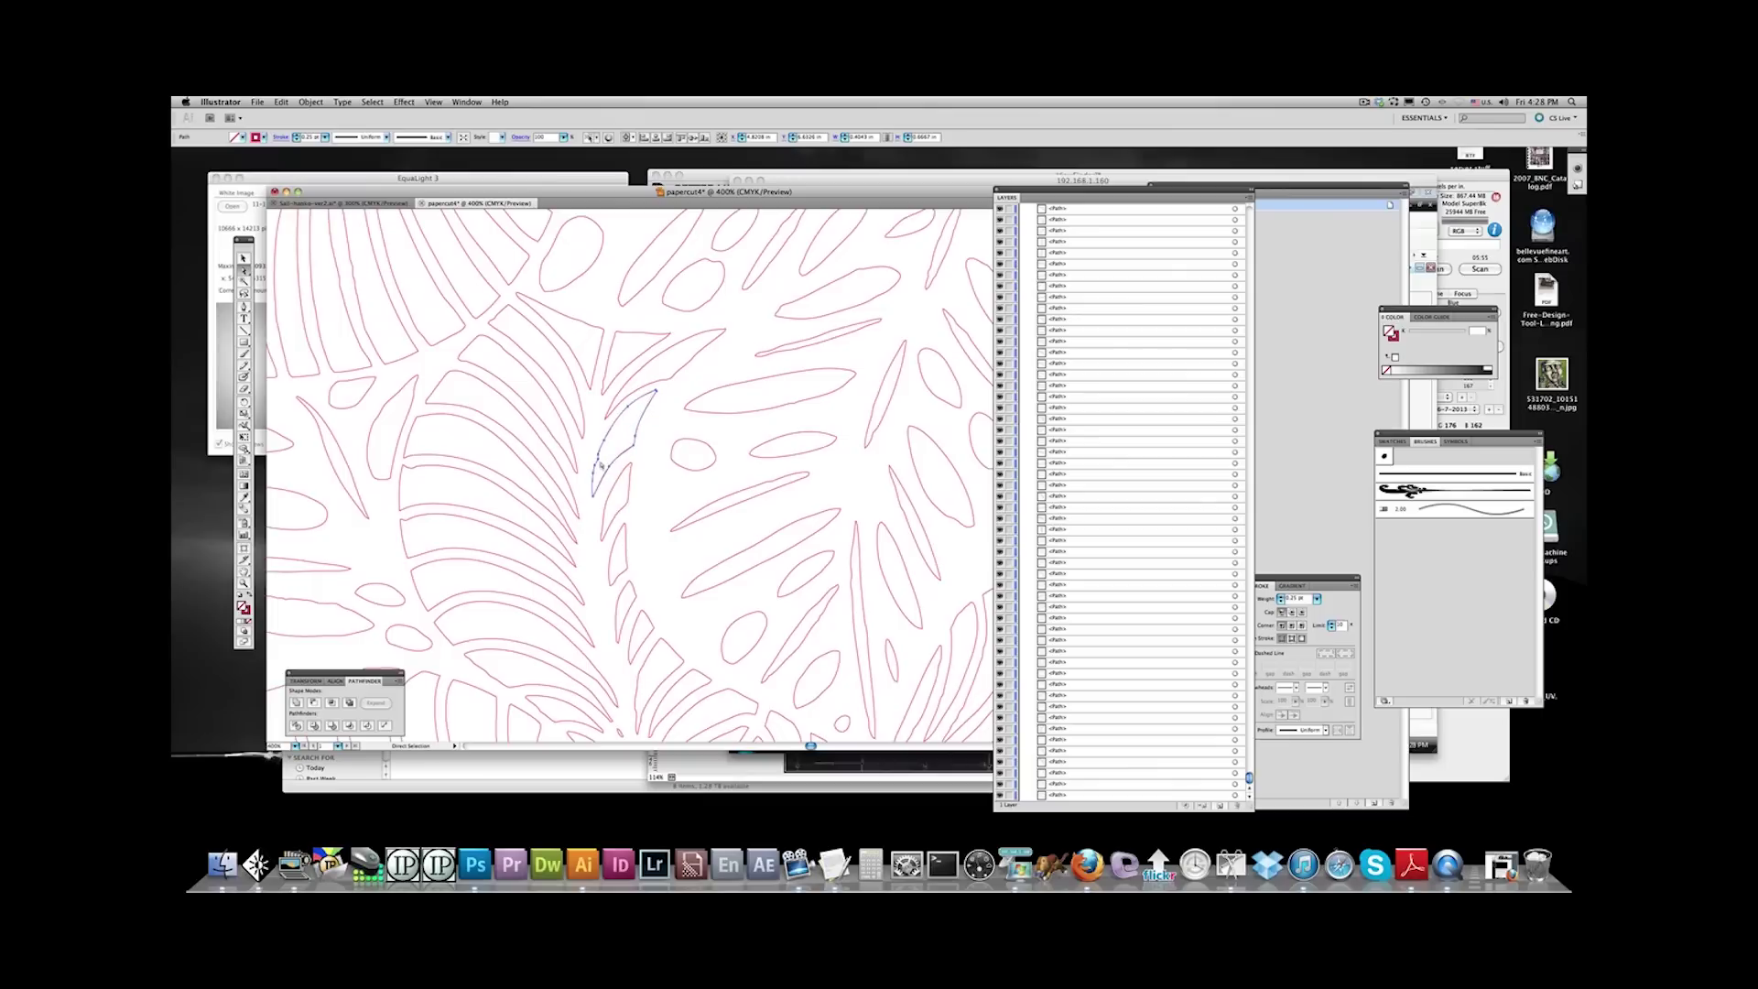
{"action": "key", "text": "super+z"}
{"action": "left_click", "coordinate": [600, 464]}
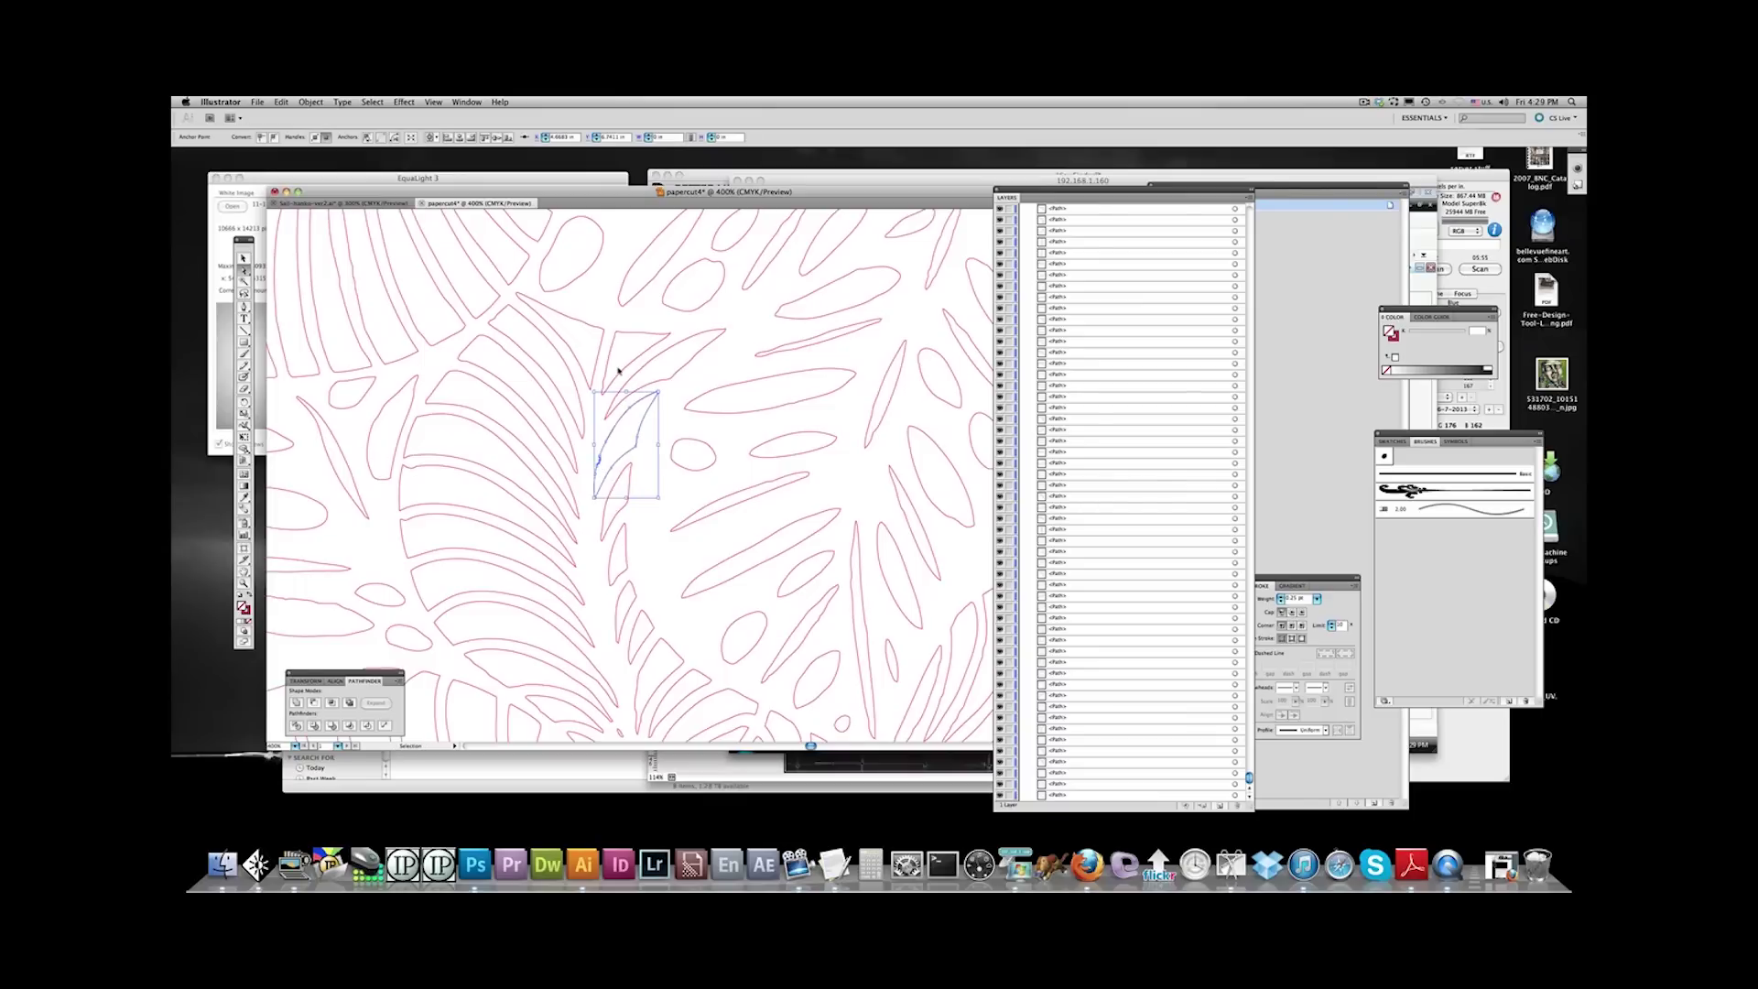
{"action": "key", "text": "super+equal"}
{"action": "key", "text": "super+equal"}
{"action": "key", "text": "super+equal"}
{"action": "key", "text": "super+equal"}
{"action": "left_click_drag", "start_coordinate": [488, 418], "coordinate": [862, 506]}
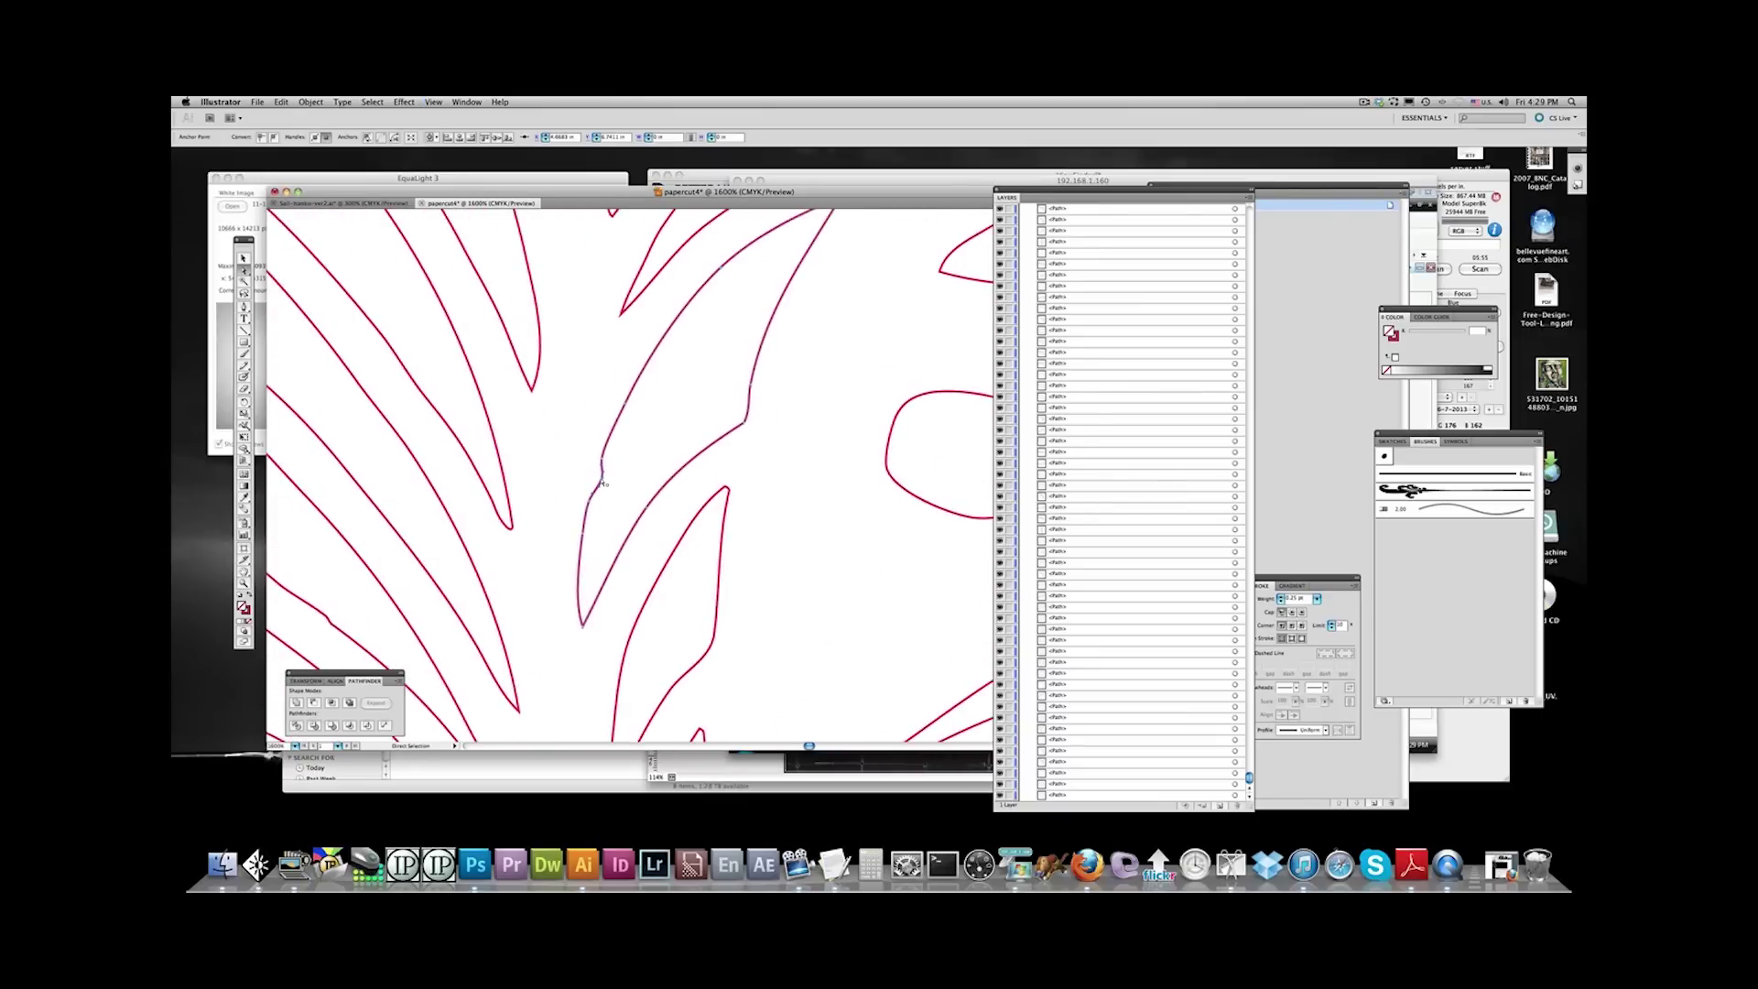
{"action": "left_click_drag", "start_coordinate": [601, 481], "coordinate": [596, 479]}
Select the nearby long leaf path and display all its anchor points
{"action": "scroll", "coordinate": [637, 552], "scroll_direction": "down", "scroll_amount": 5}
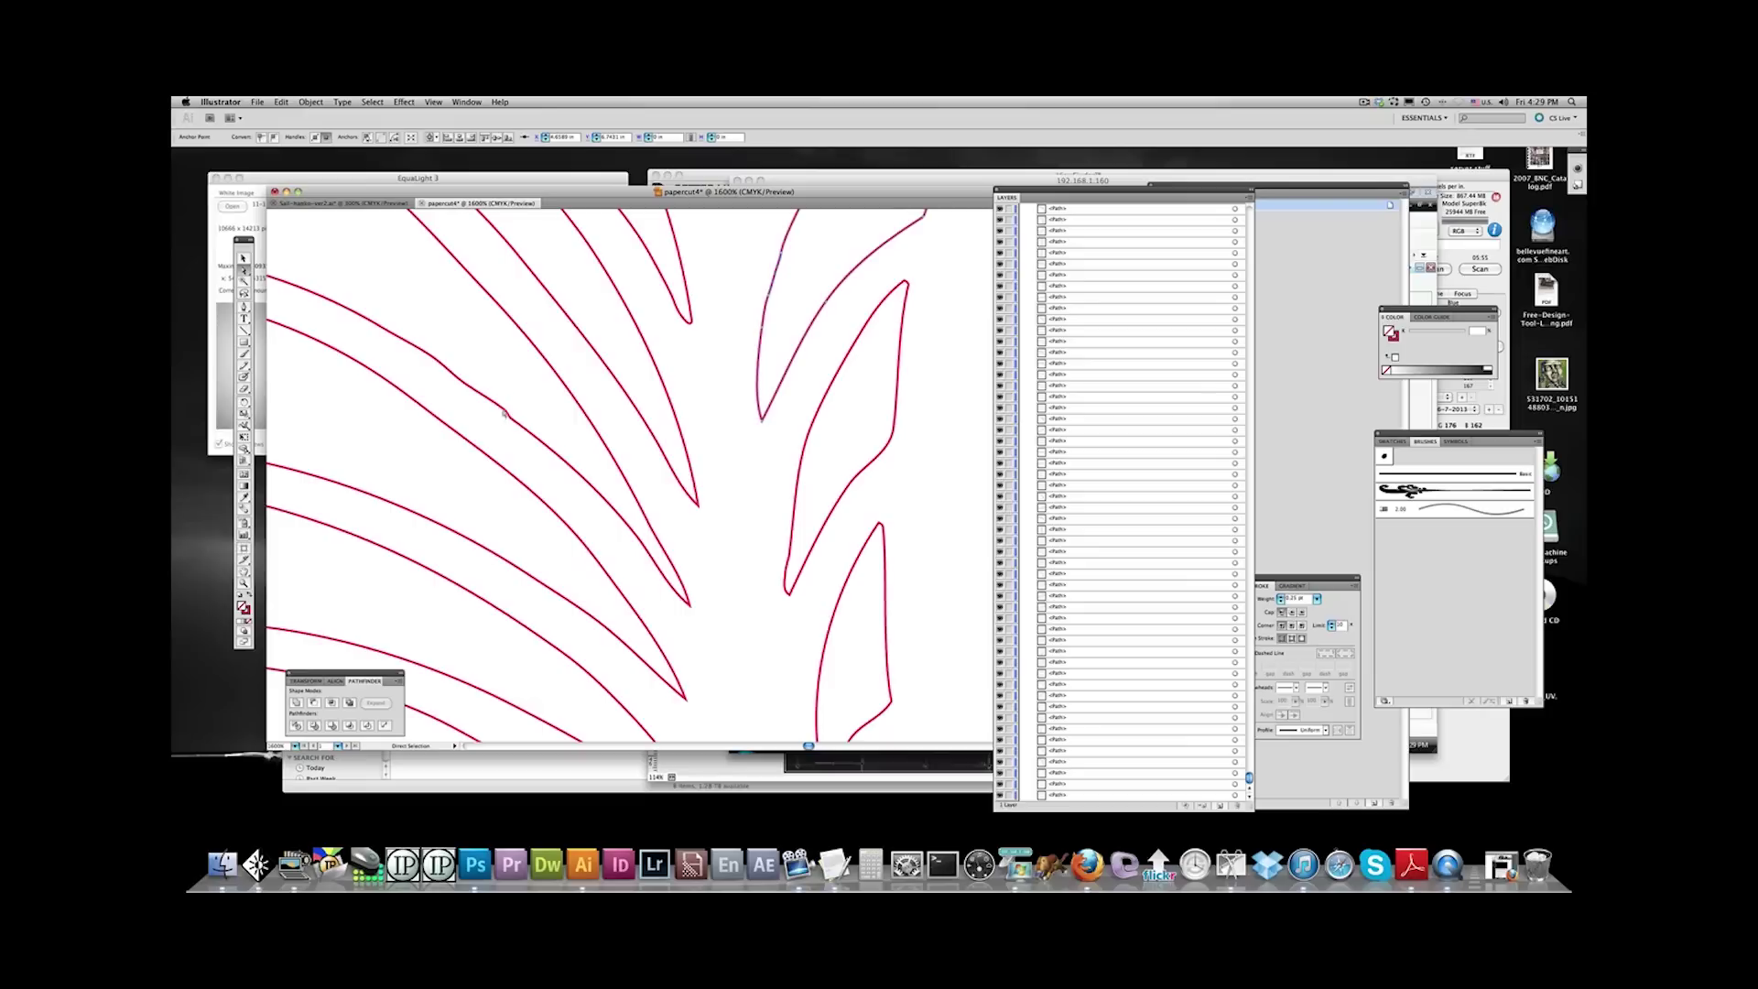
{"action": "left_click", "coordinate": [506, 414]}
{"action": "left_click_drag", "start_coordinate": [506, 414], "coordinate": [509, 415]}
{"action": "left_click", "coordinate": [507, 414]}
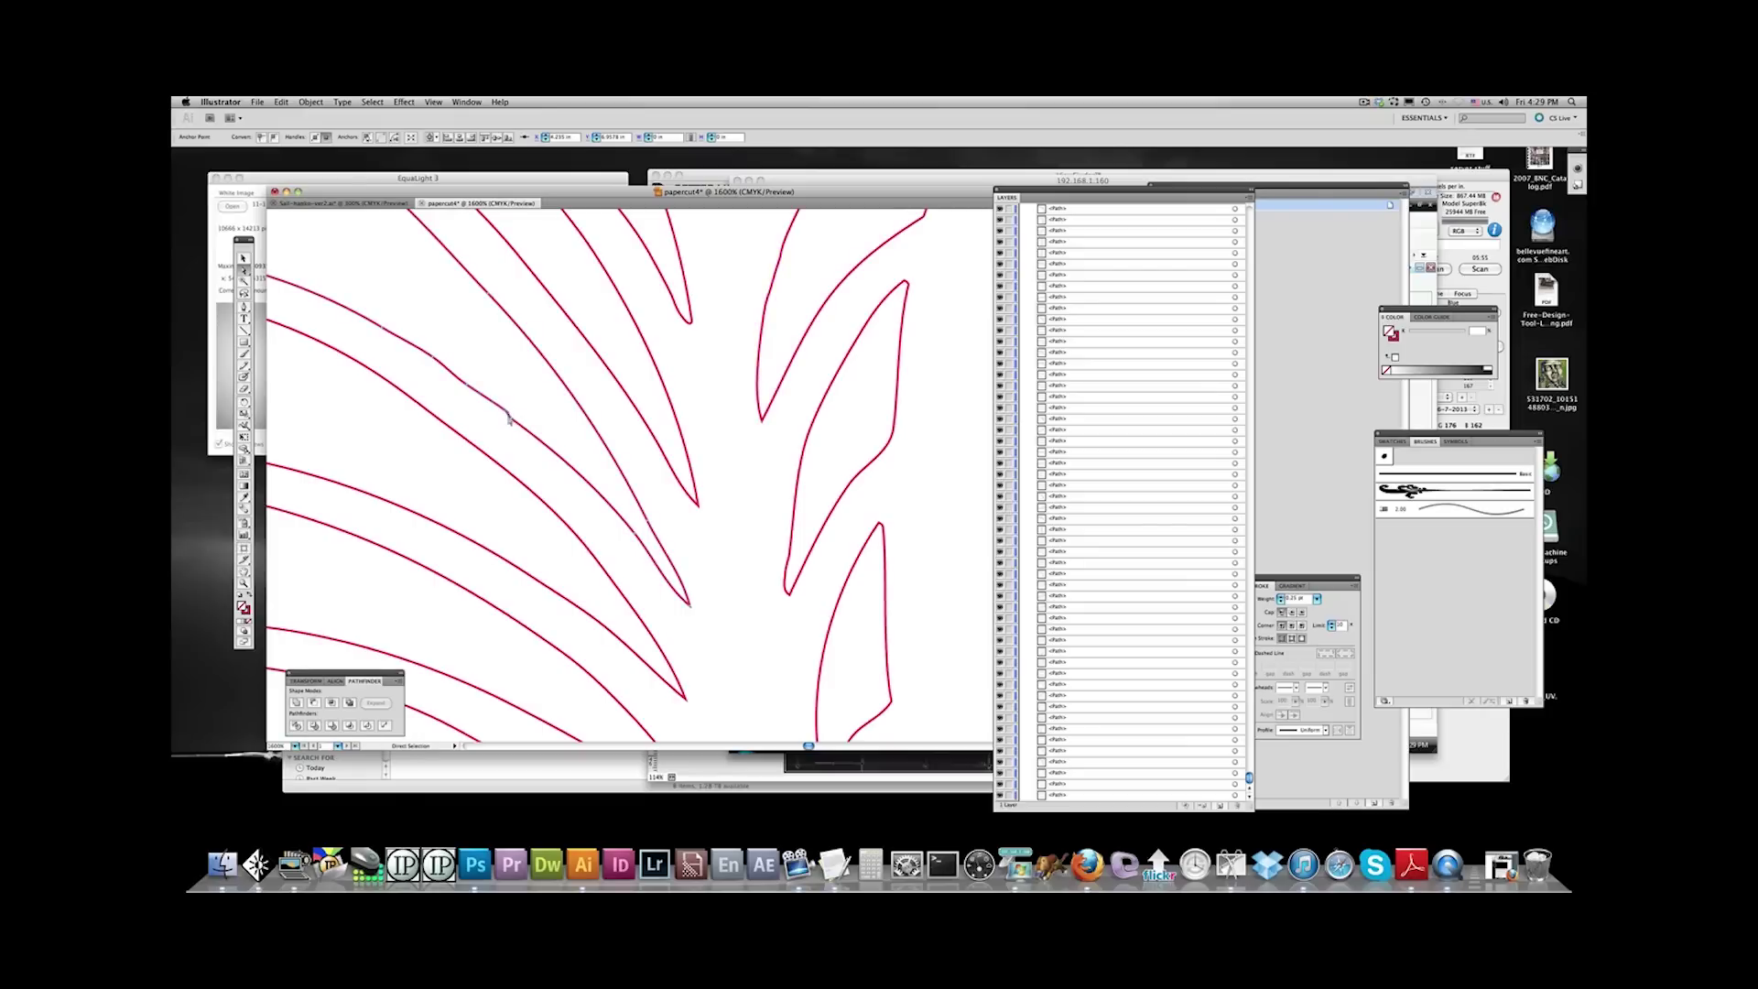